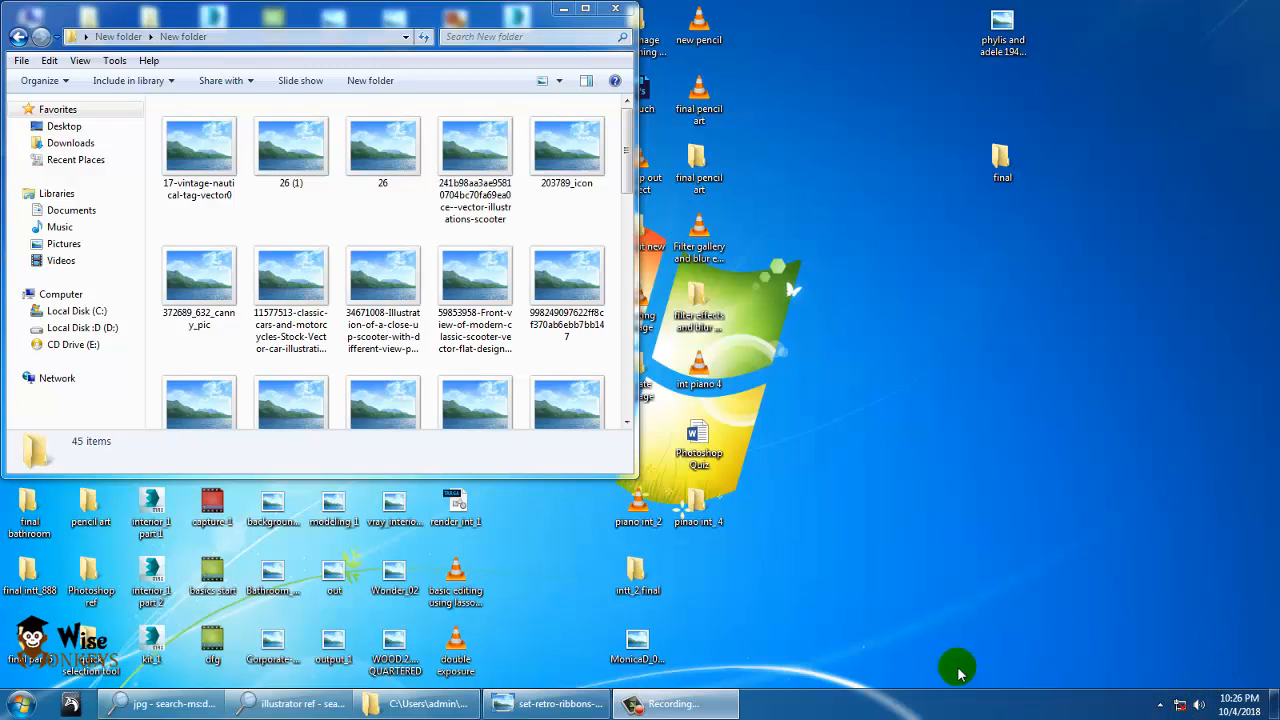
Step: Examine the vector reference images in the folder, from the vintage nautical tags through the badges, ribbons, scooters and classic cars
double_click(200, 149)
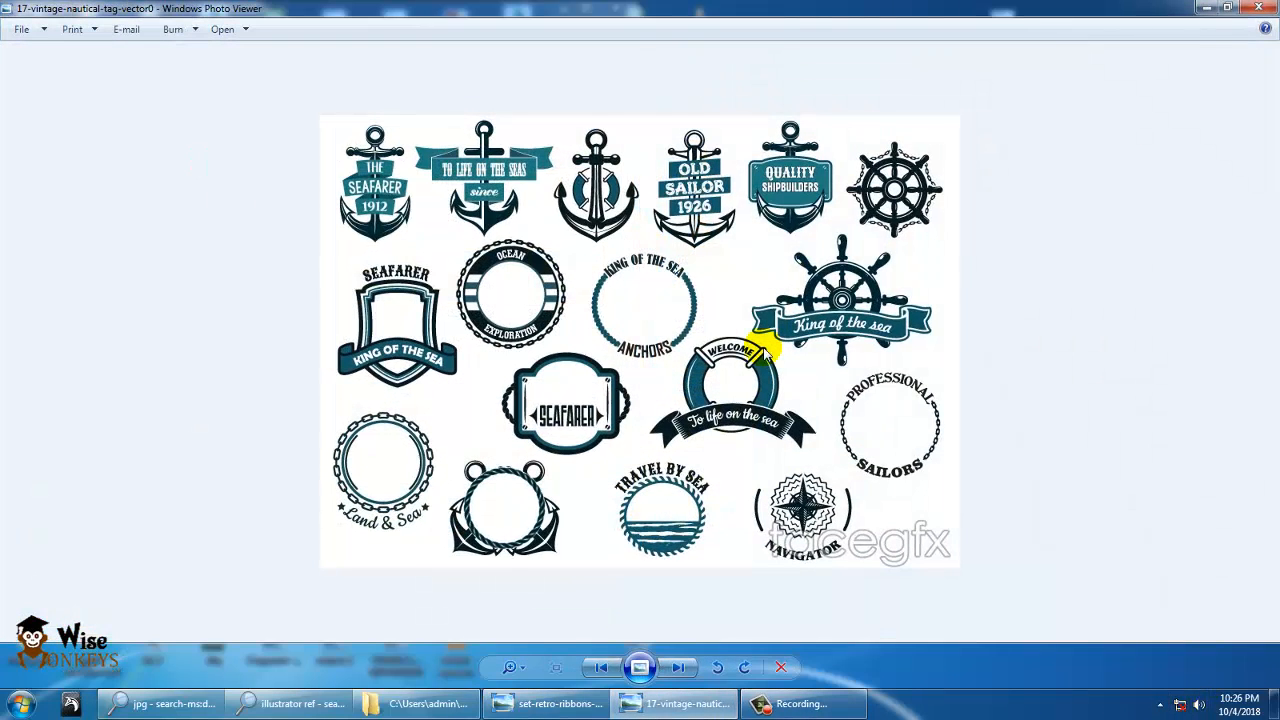
scroll(762, 352, "down", 1)
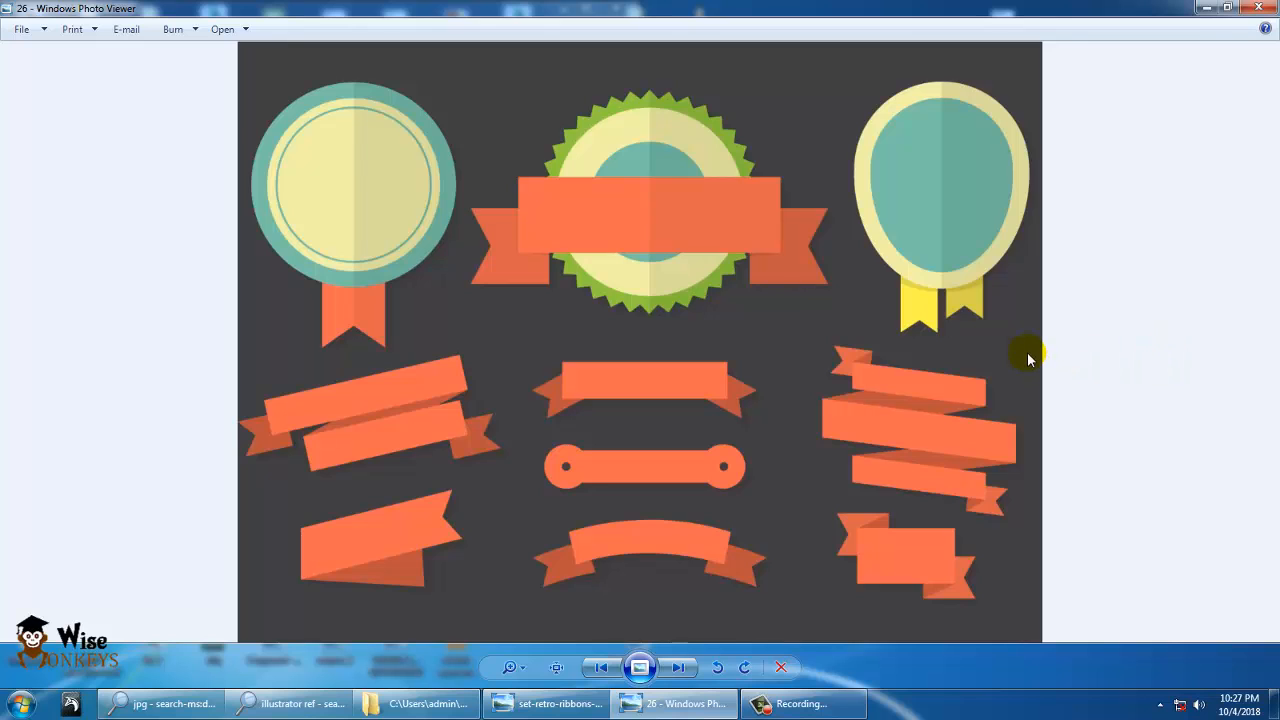
key("Right")
key("Right")
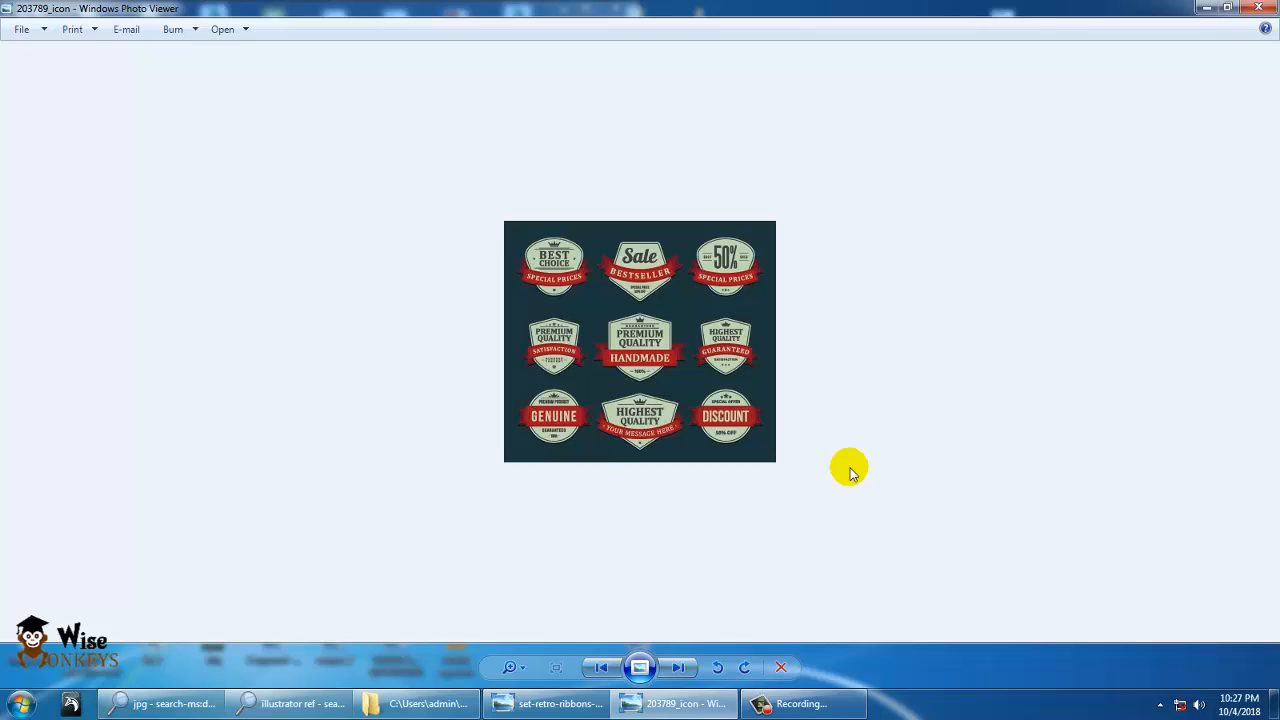
key("Right")
key("Right")
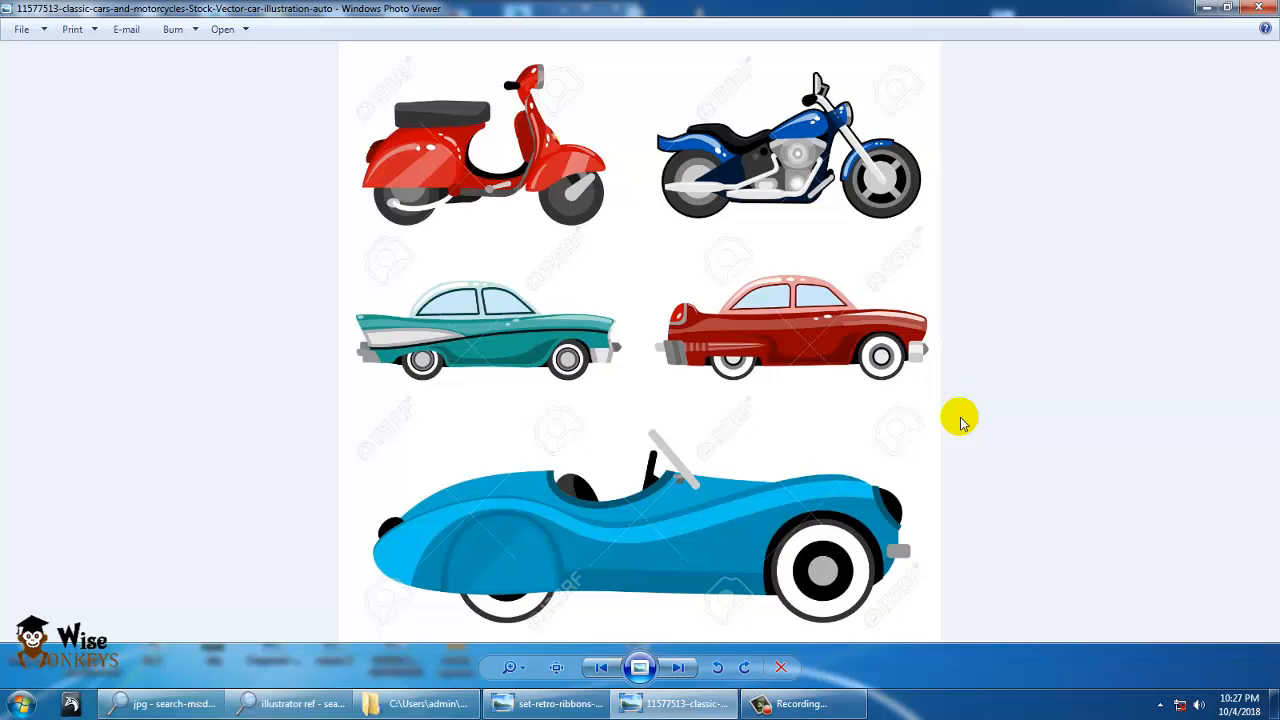
key("Right")
key("Right")
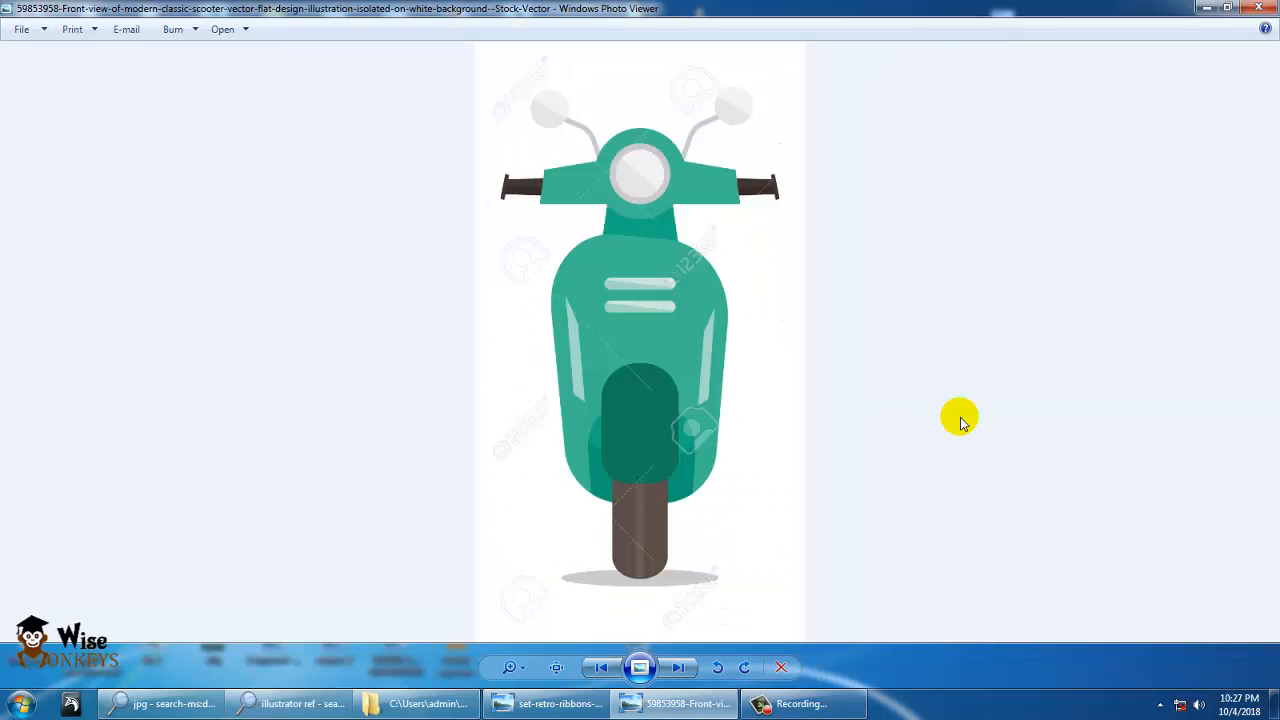
key("Right")
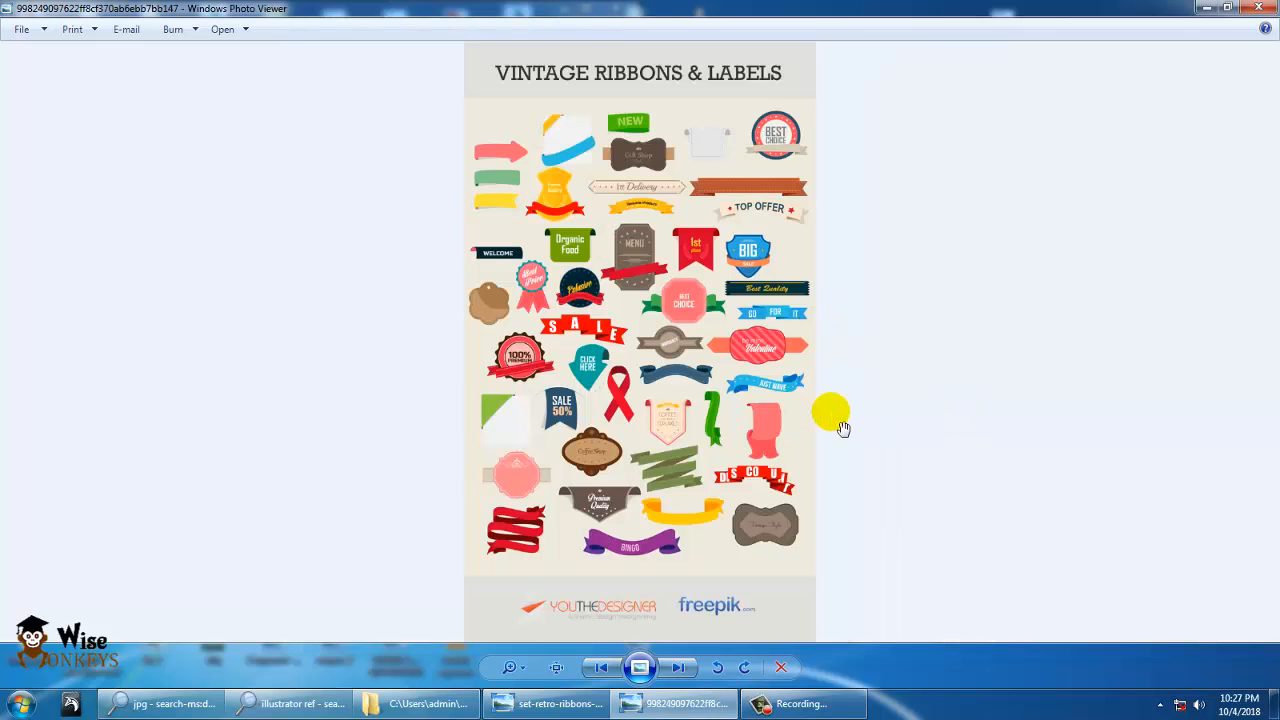
scroll(837, 423, "up", 1)
key("Right")
key("Right")
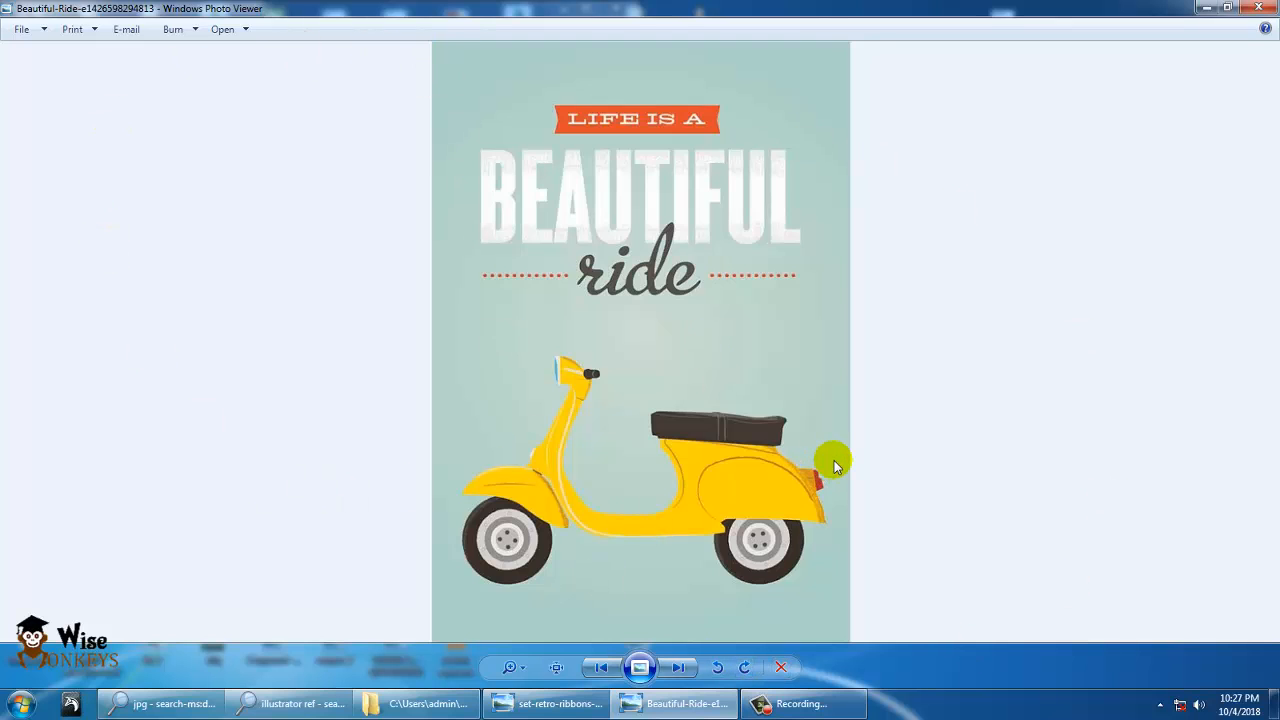
key("Right")
key("Right")
key("Right")
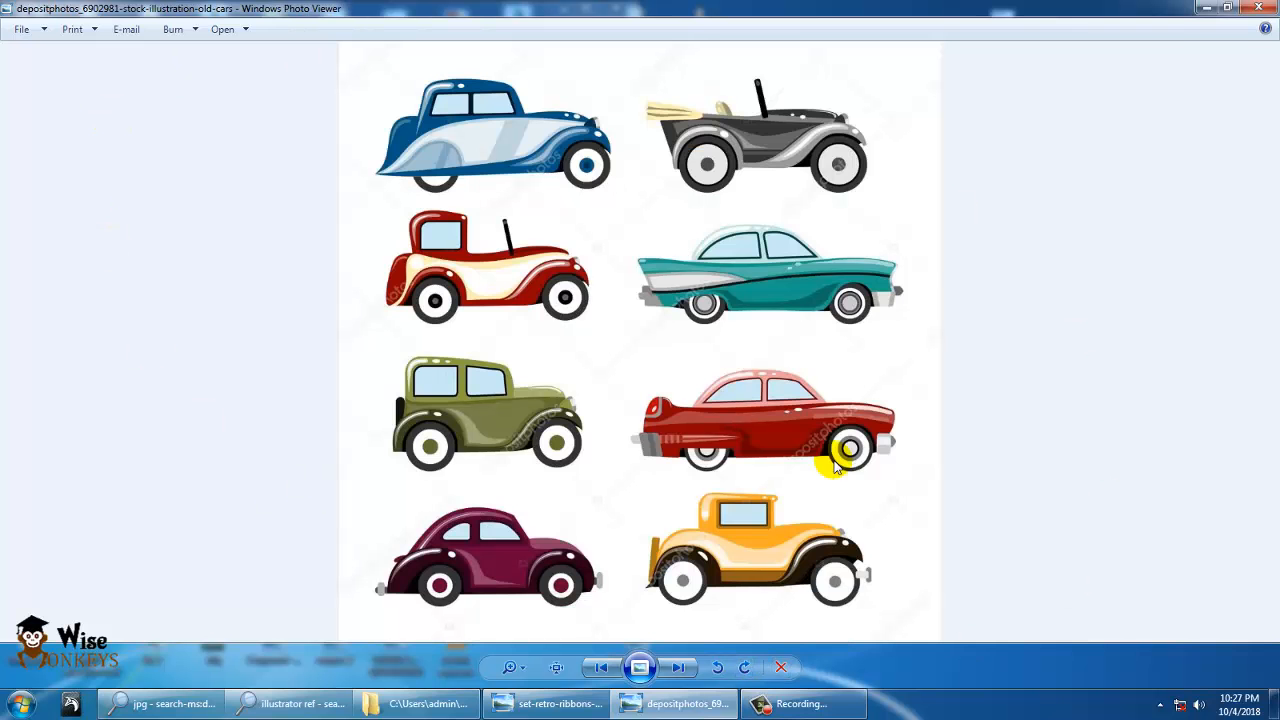
key("Left")
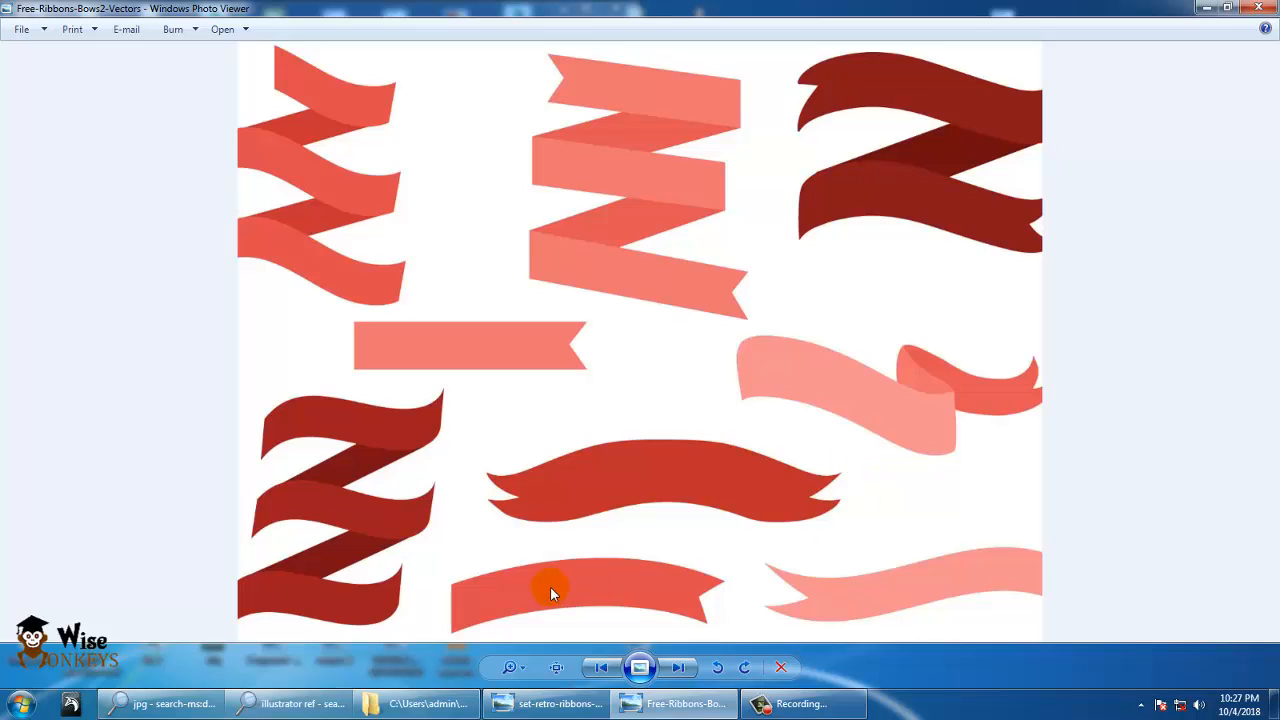
Step: Open Notepad and write the line "vector applications do not get pixels"
key("super+r")
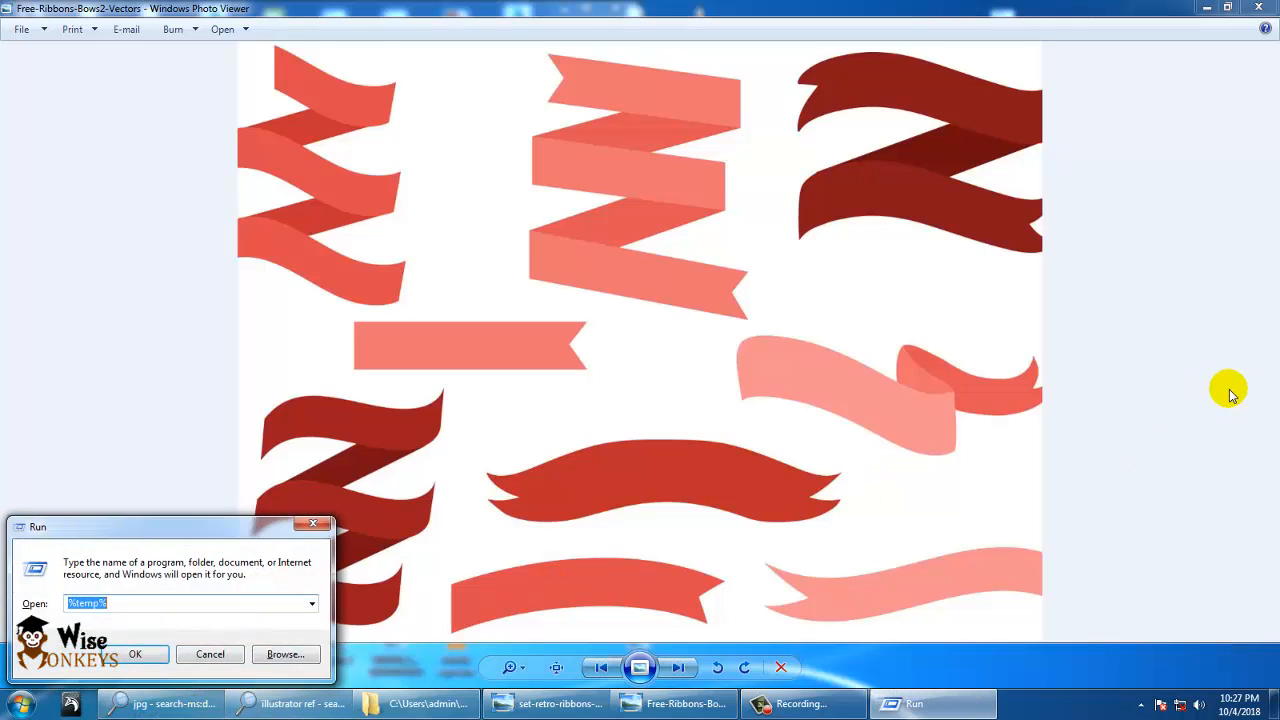
type("notepad")
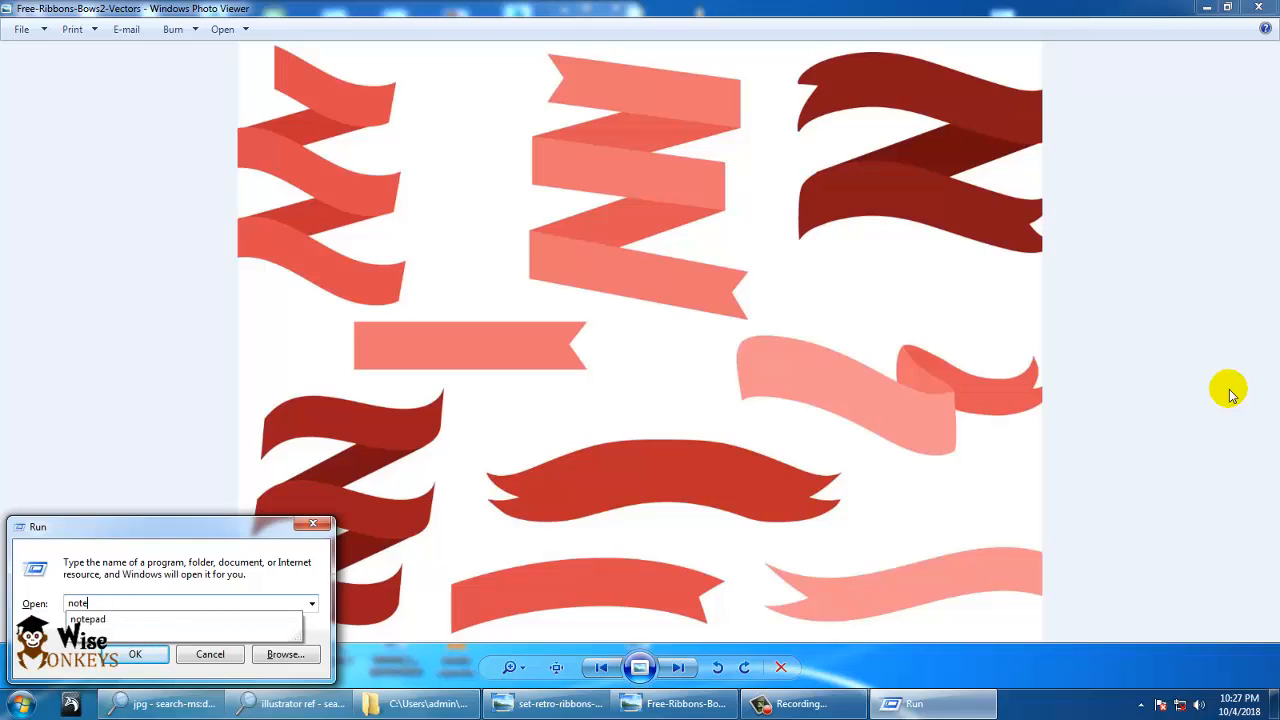
key("Return")
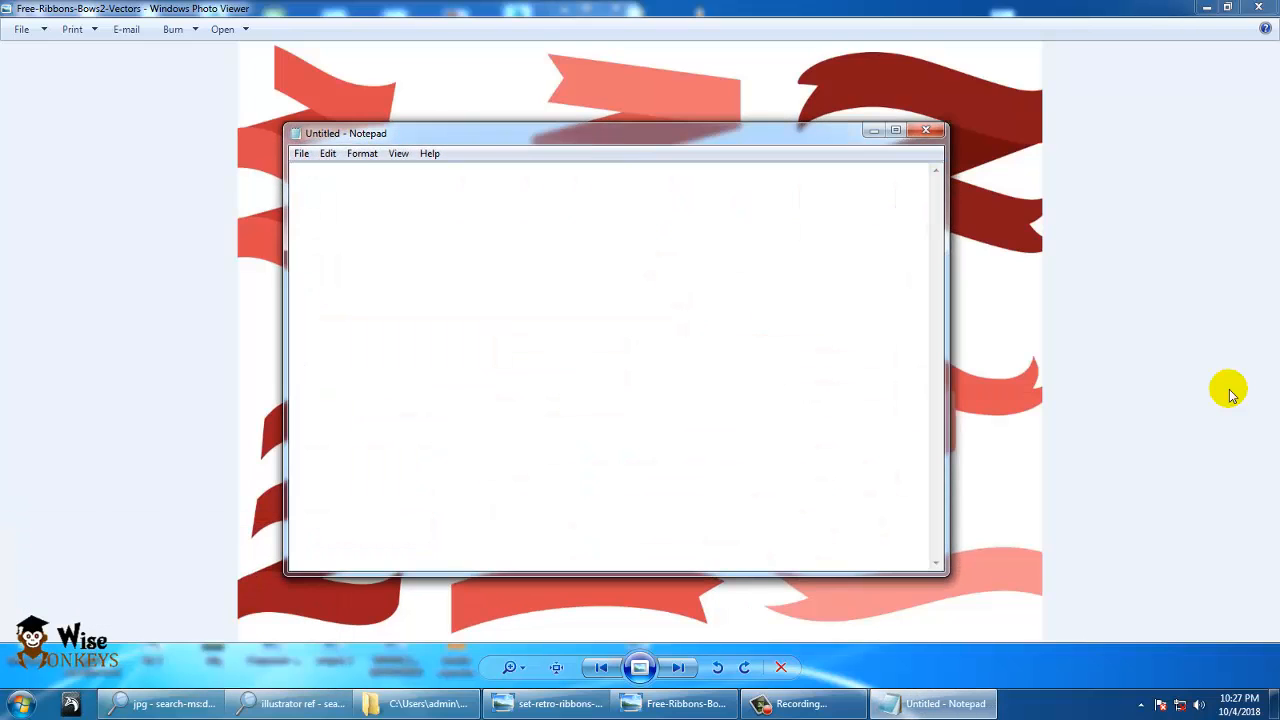
type("vector applica")
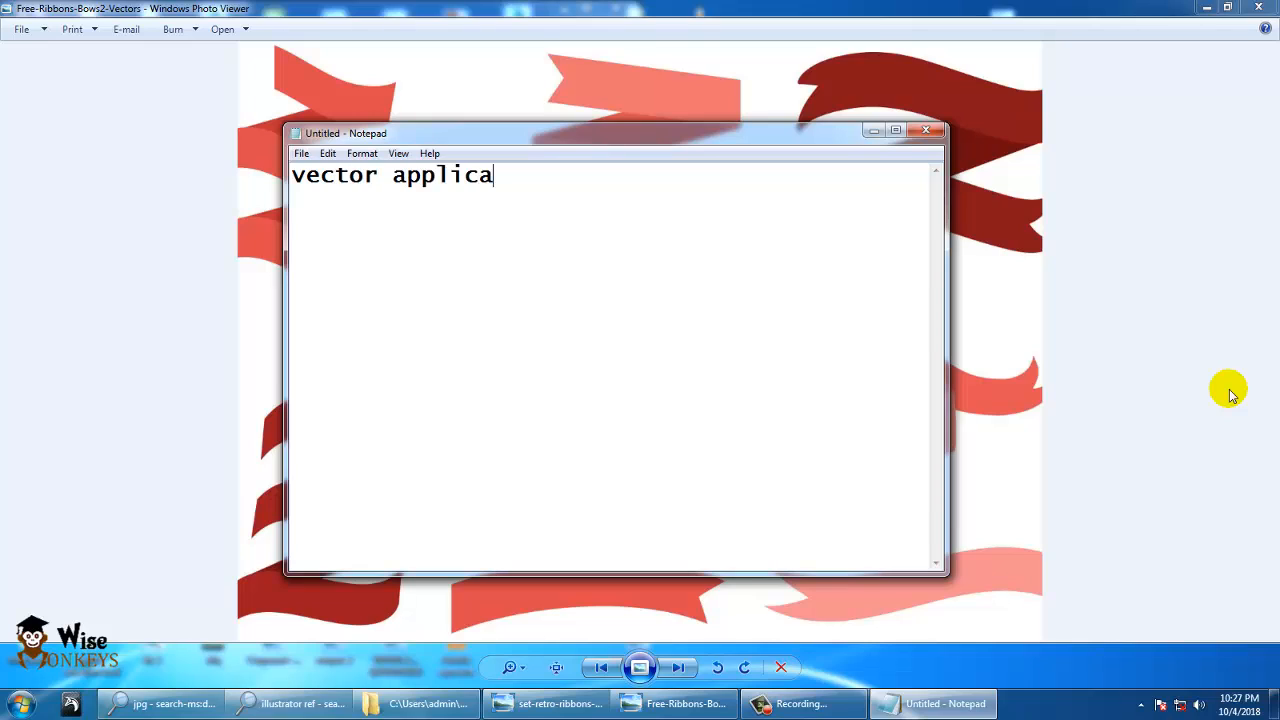
type("tions do not g")
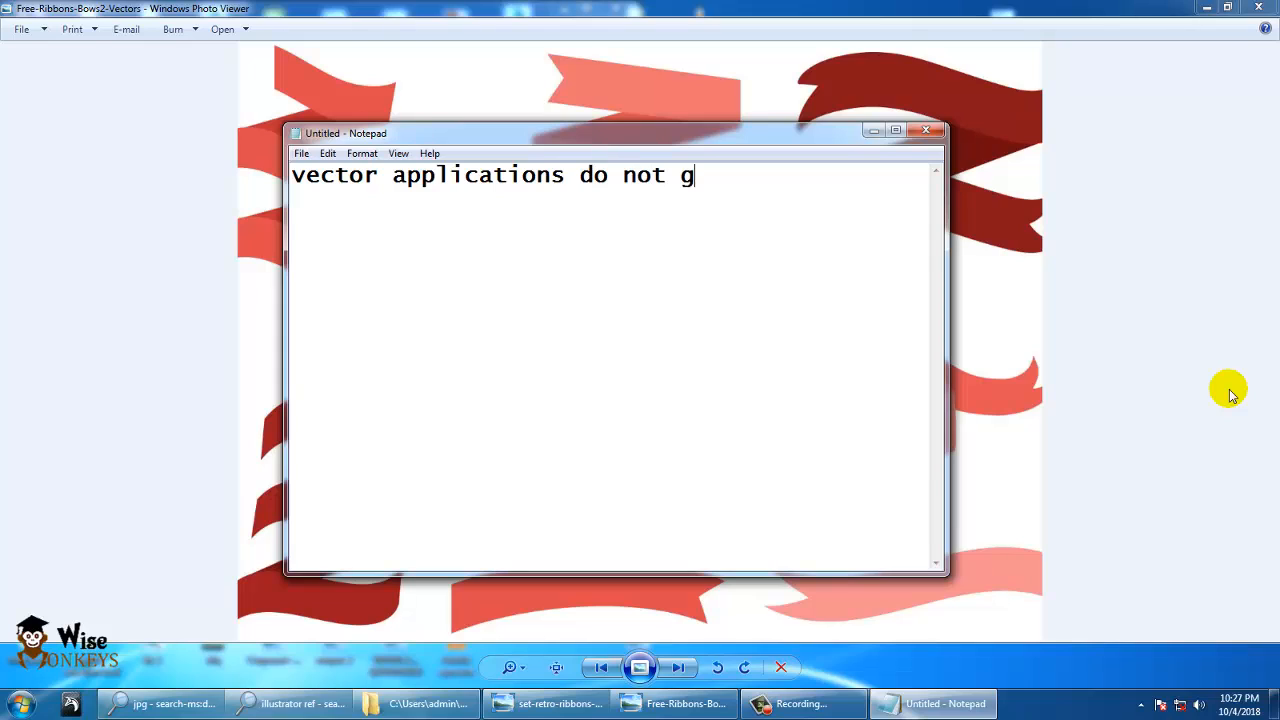
type("et pixels")
Step: Below a blank line, list the vector elements on separate lines: "Points", "lines", "circles", "arcs" and "rectangles."
key("Return")
key("Return")
type("P")
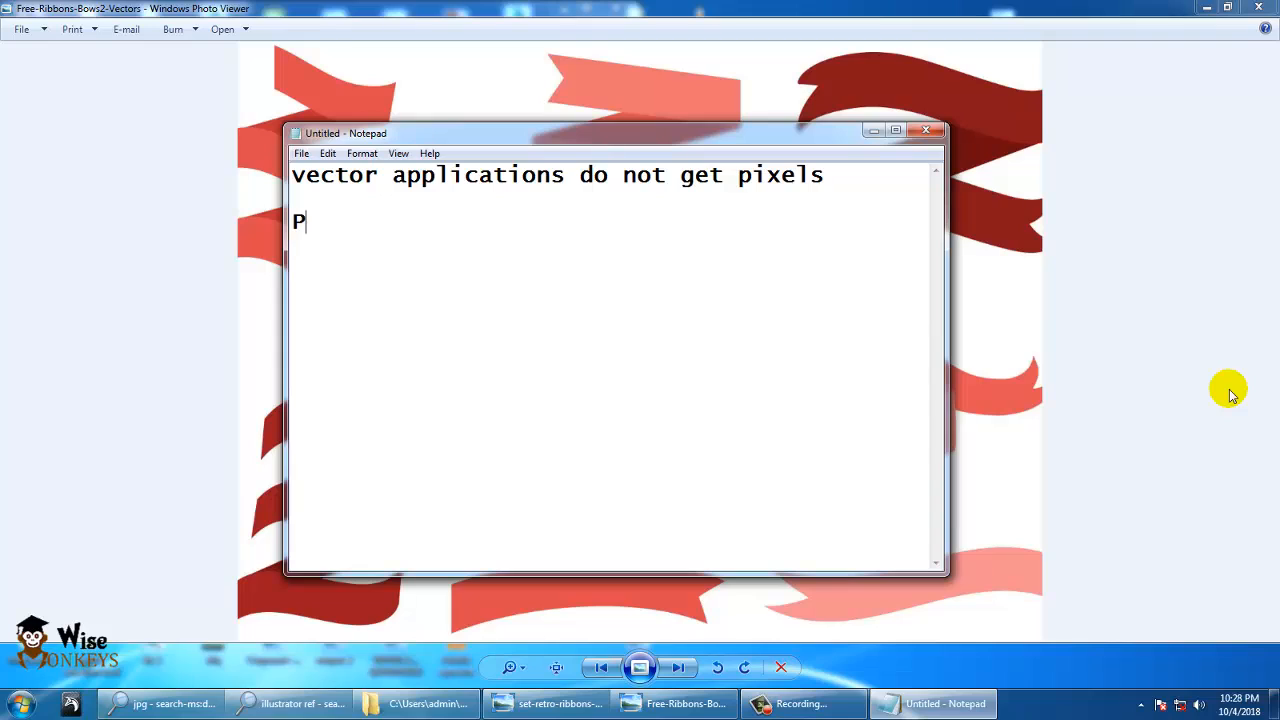
type("oints")
key("Return")
type("lines")
key("Return")
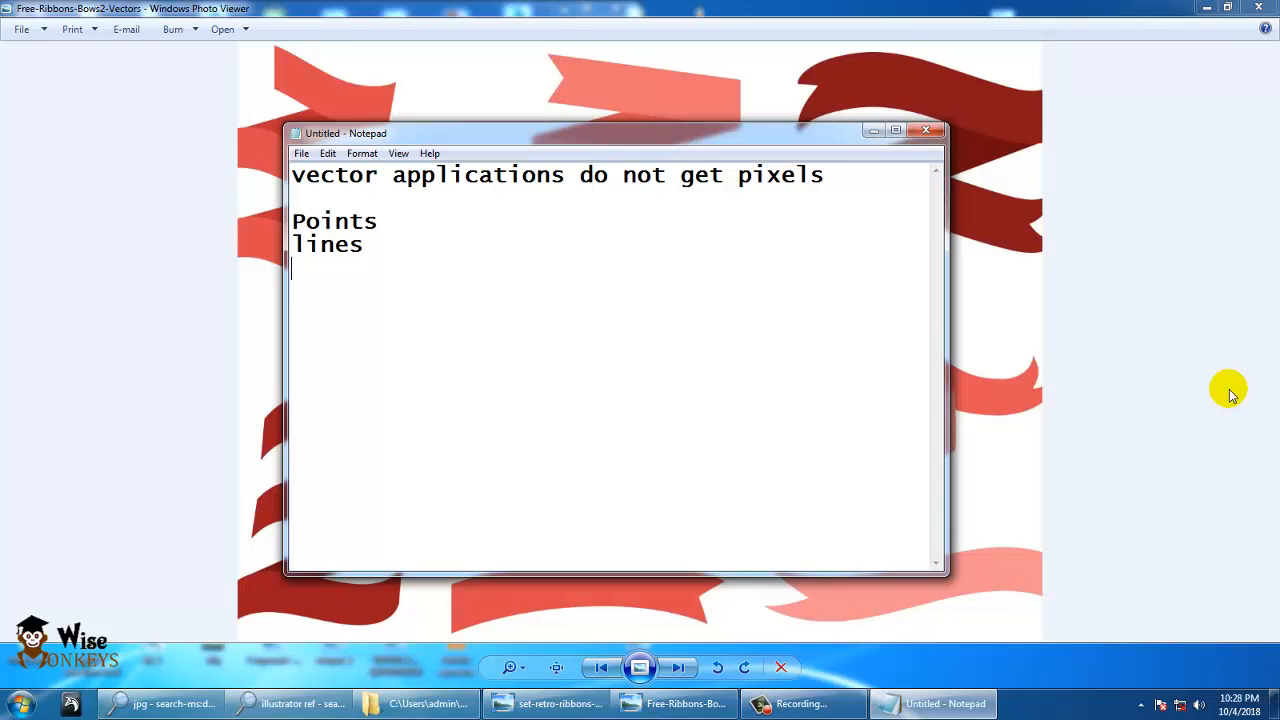
type("circles")
key("Return")
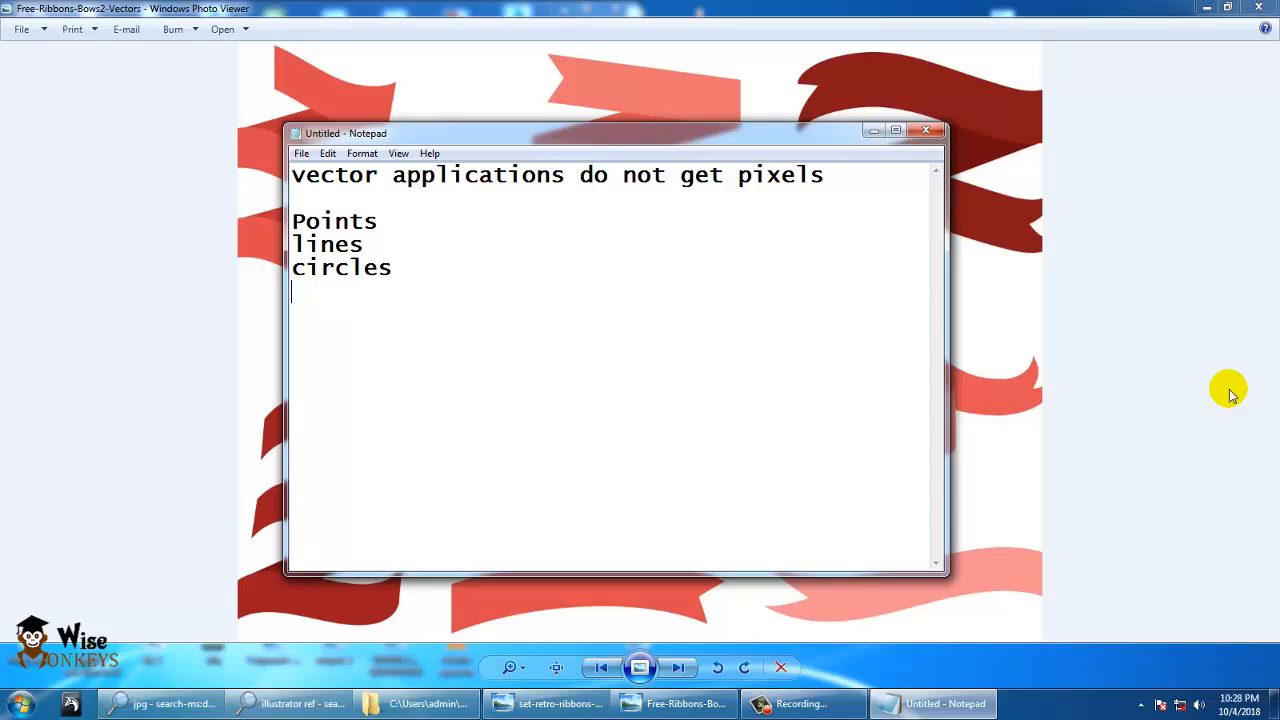
type("arcs")
key("Return")
type("rectang")
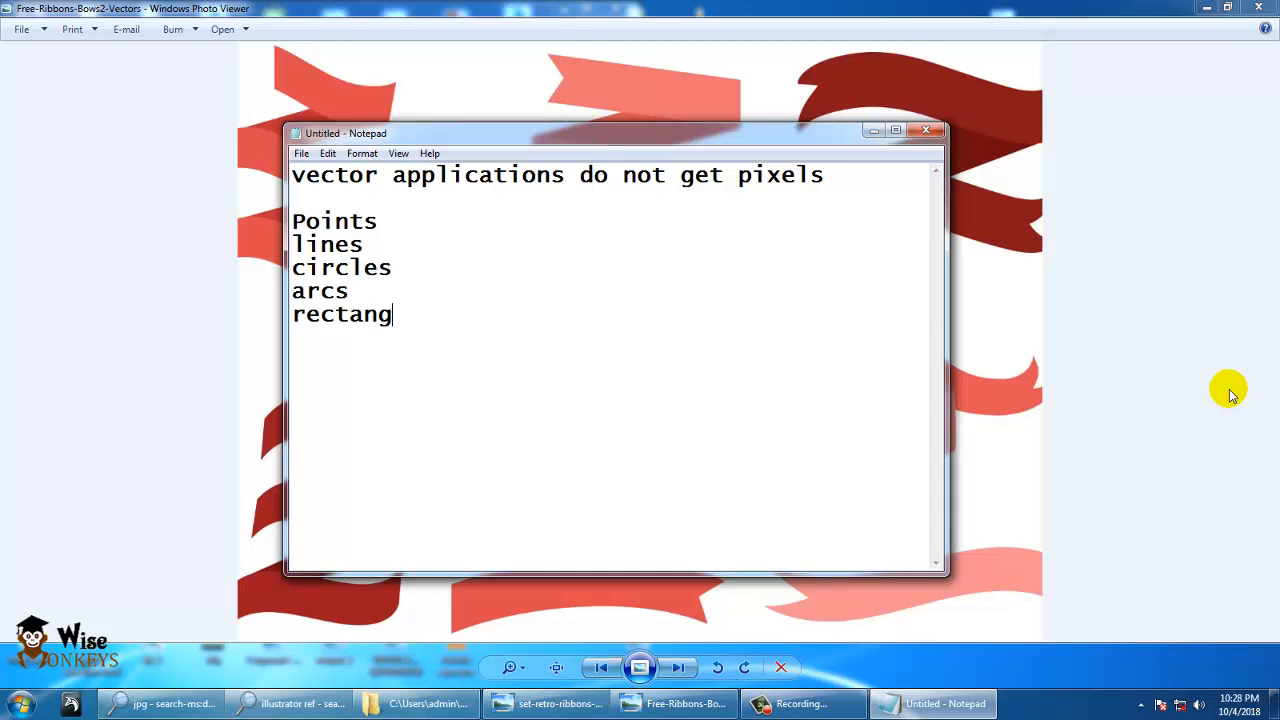
type("les.")
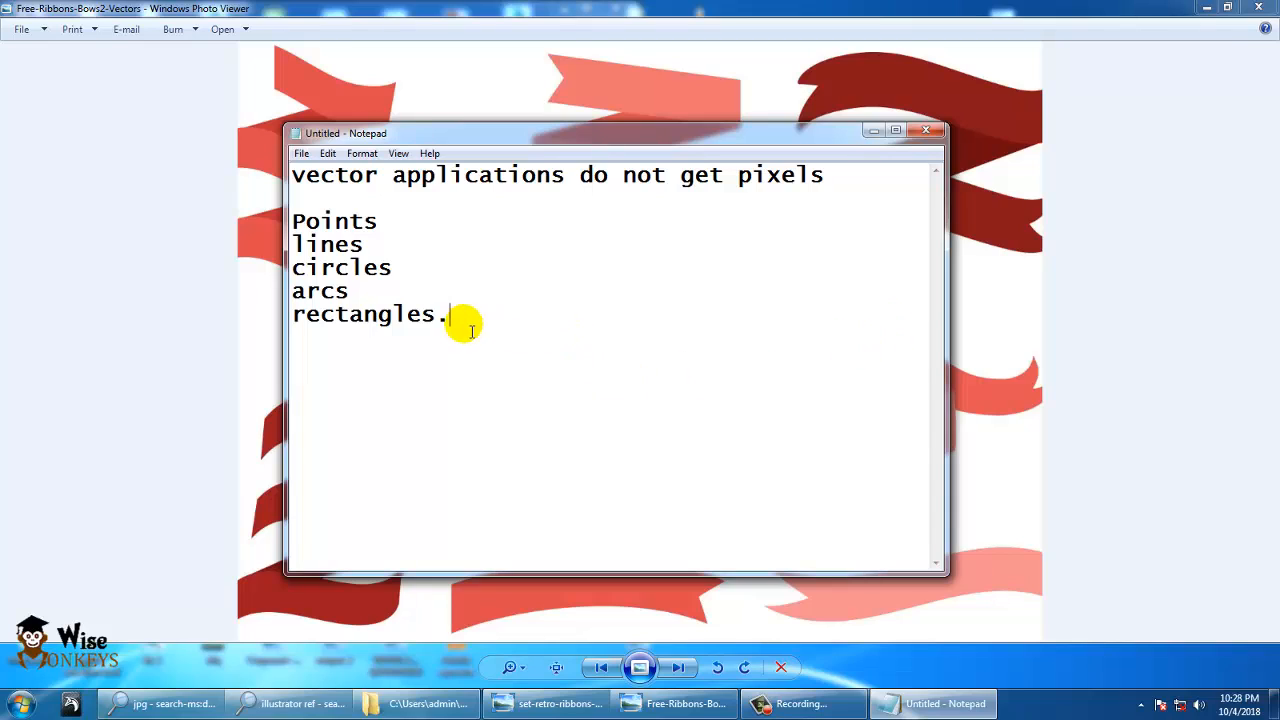
Step: Add the note "RGB" below the list, followed by a blank line and "red green Blue"
key("Return")
key("Return")
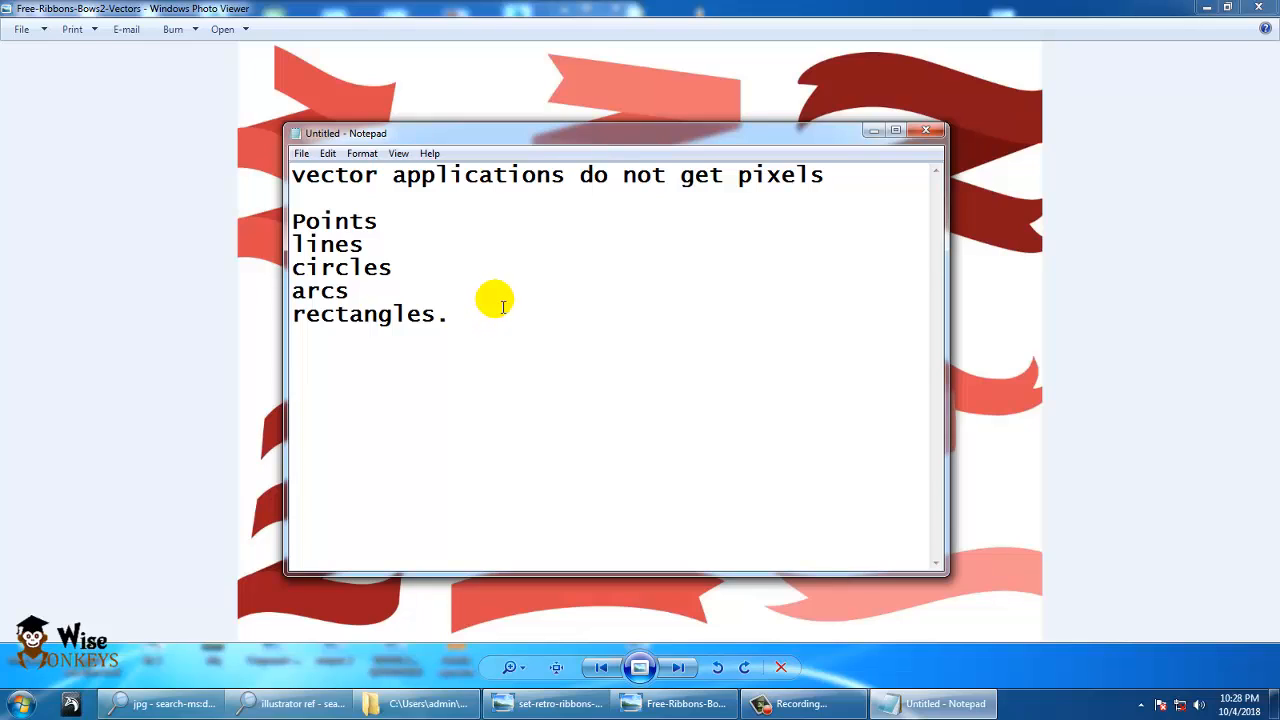
type("RGB")
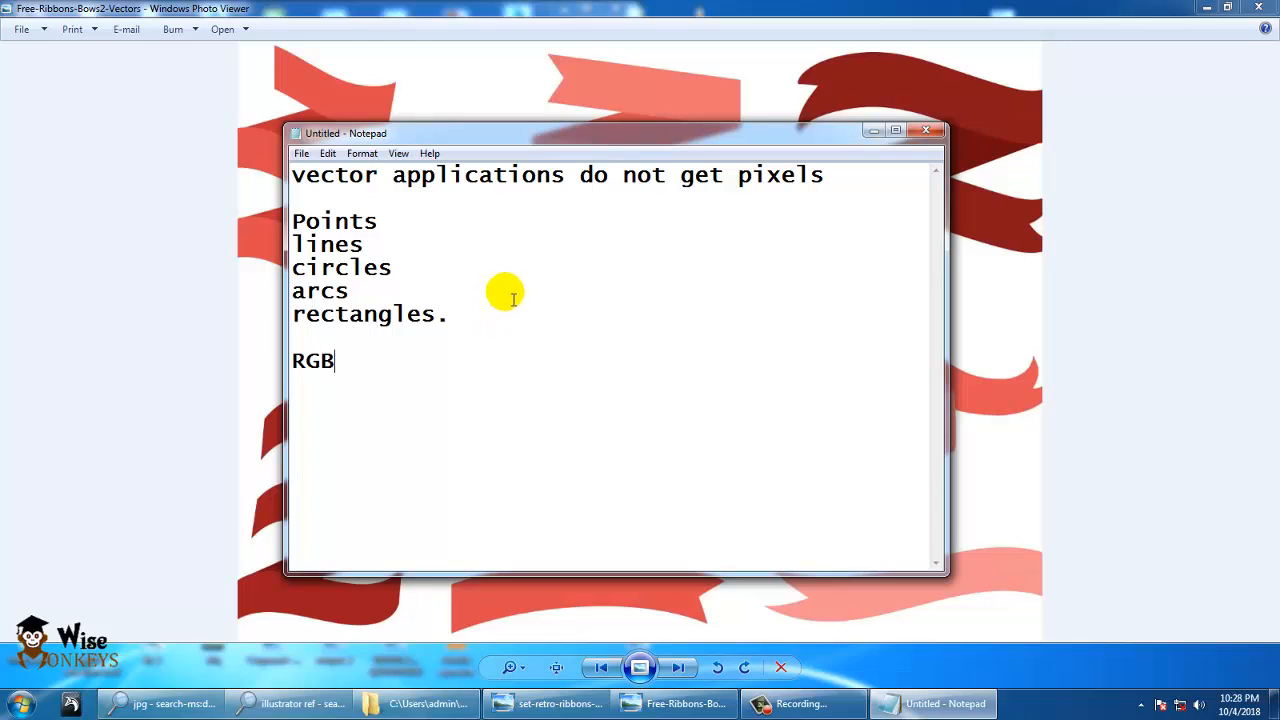
key("Return")
key("Return")
type("red ")
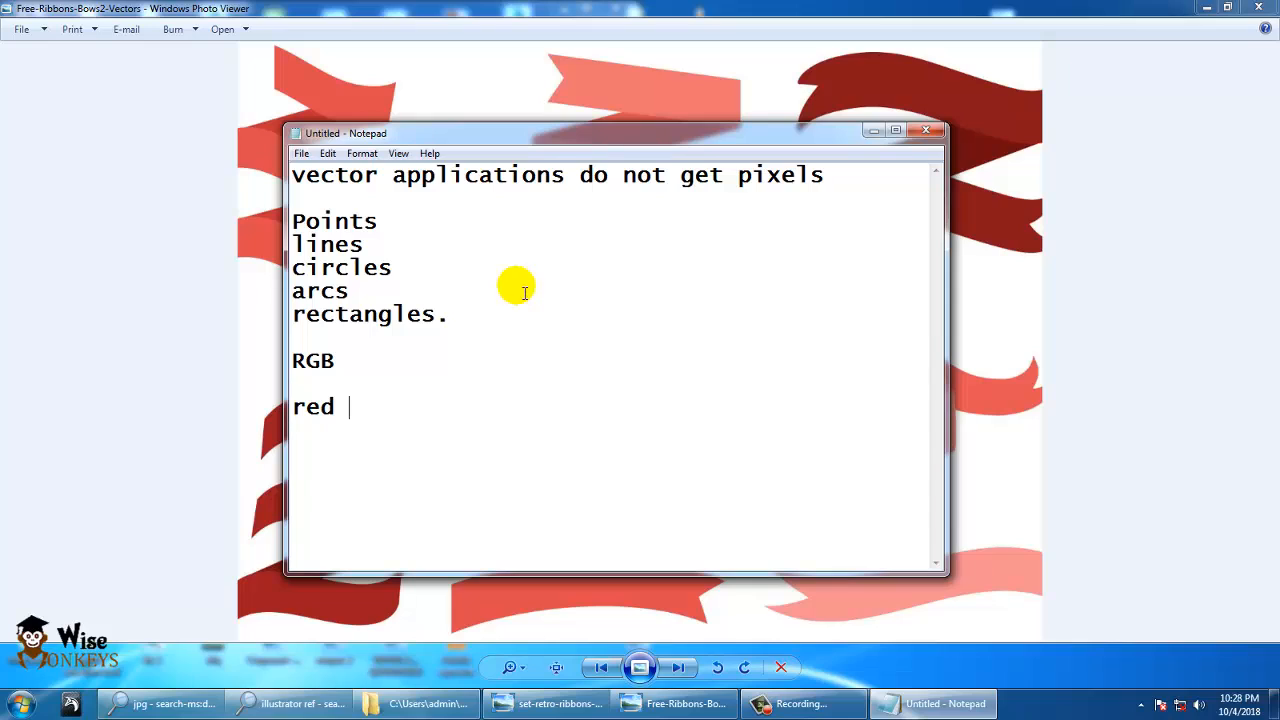
type("green Bl")
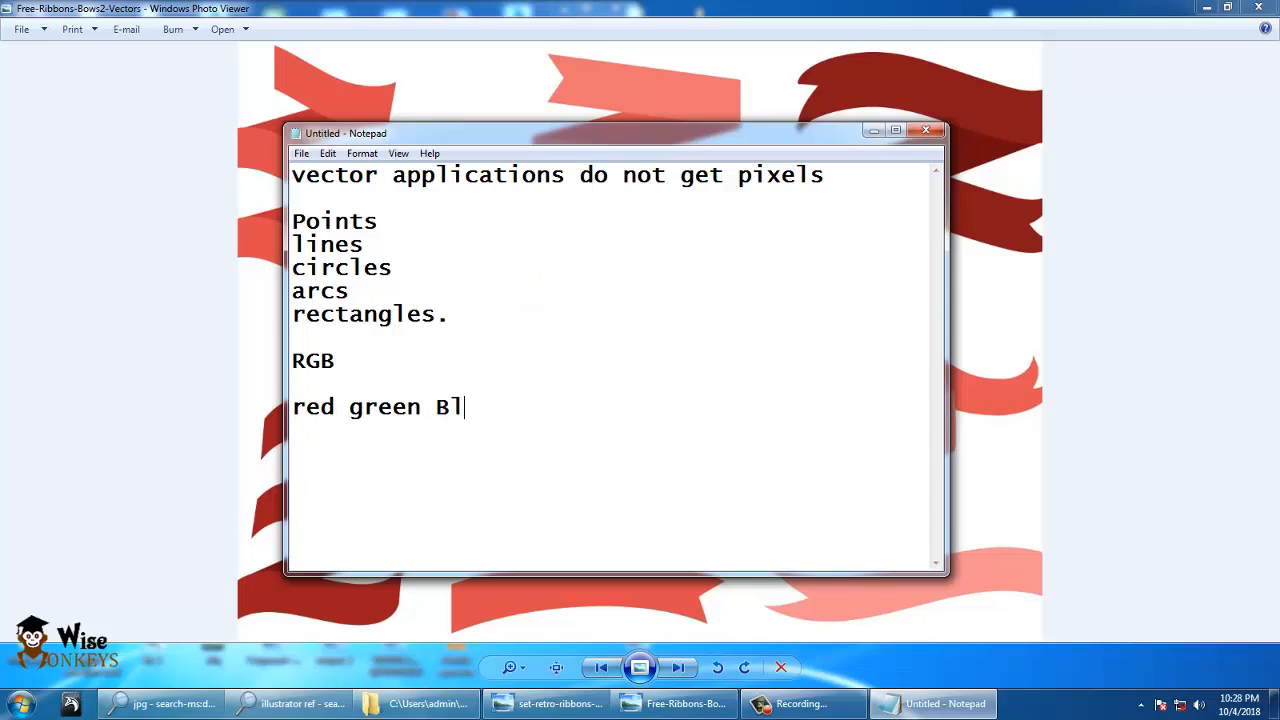
type("ue")
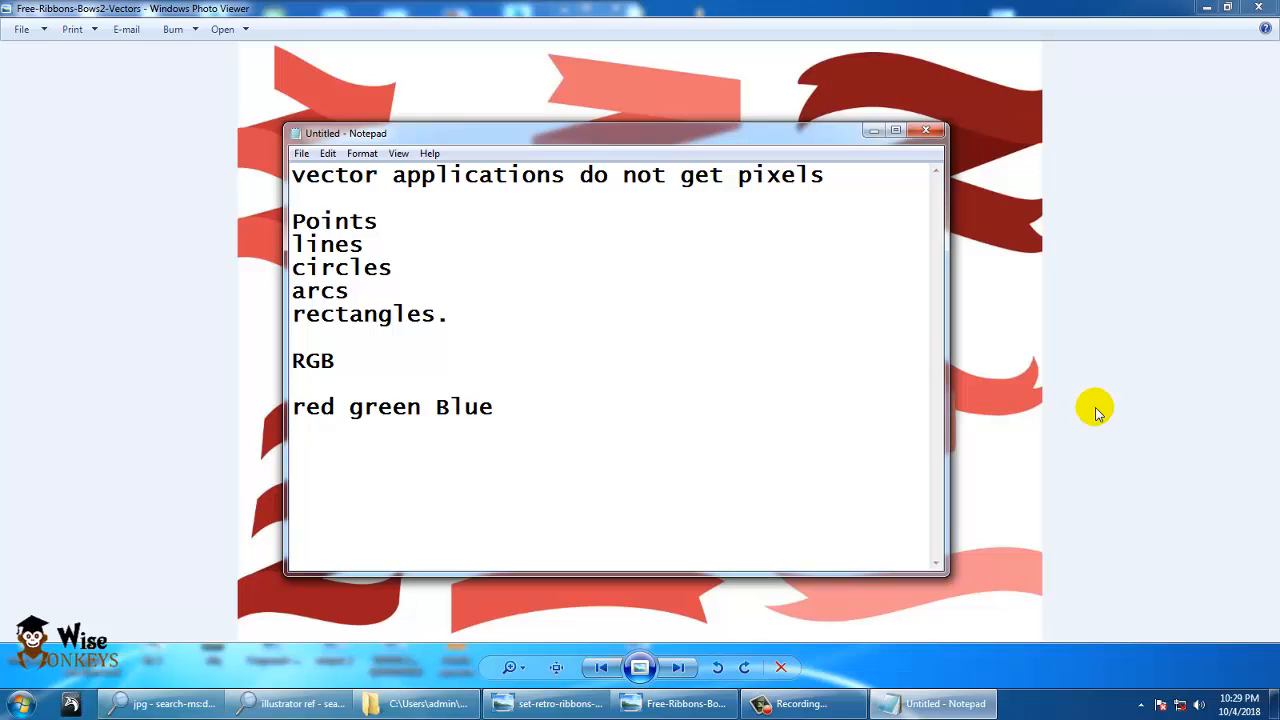
Step: Minimize the Notepad and photo viewer windows
left_click(875, 129)
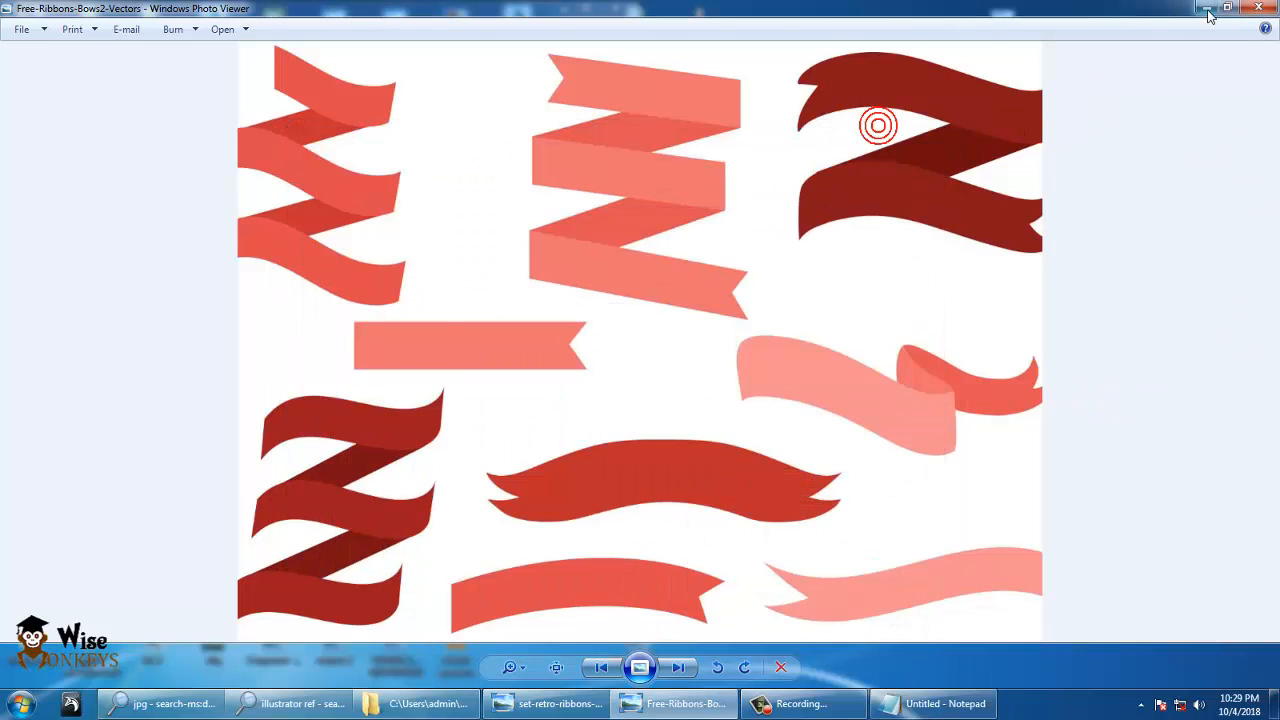
left_click(1207, 10)
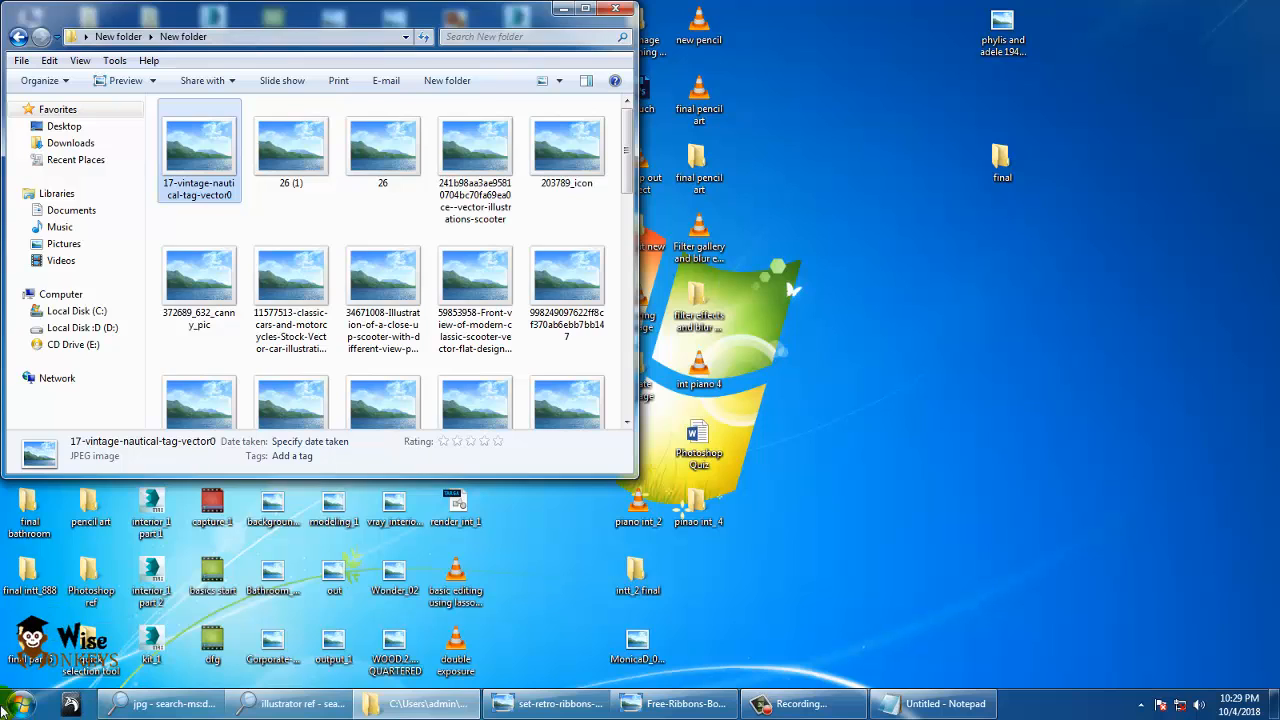
Step: Search the computer for "illustrator", launch the Illustrator program and minimize the image folder window
left_click(6, 708)
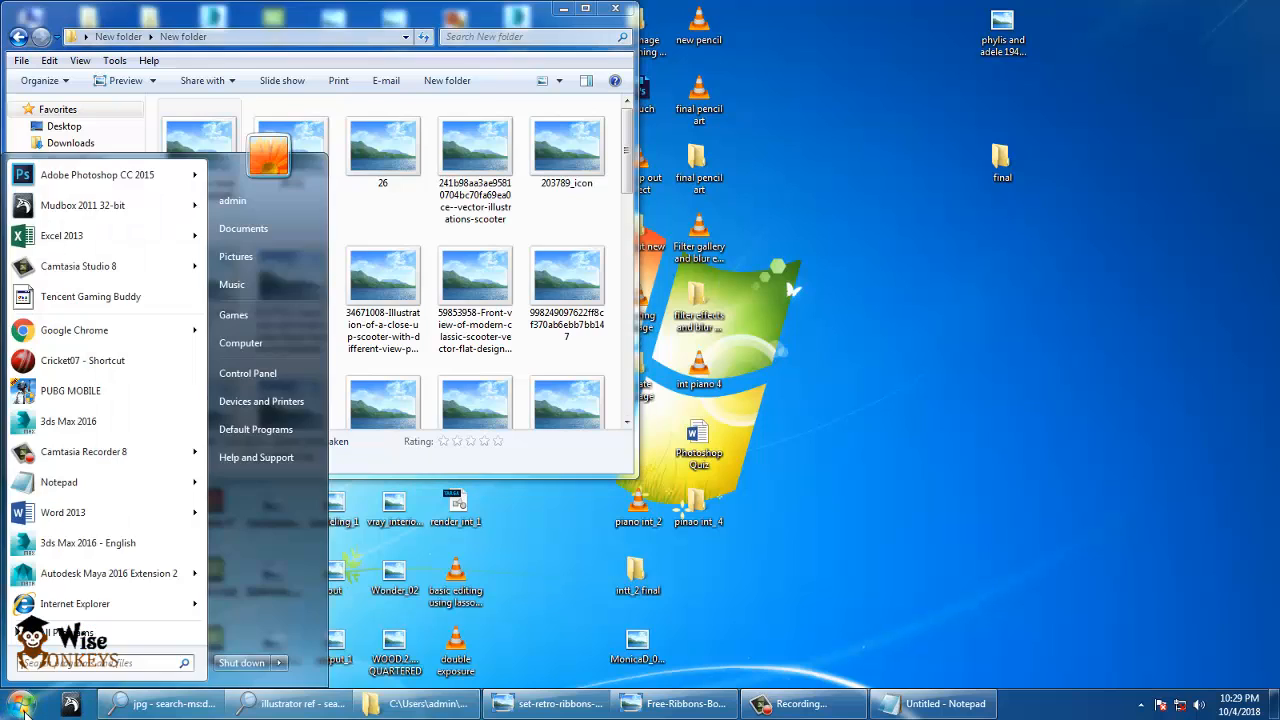
left_click(55, 638)
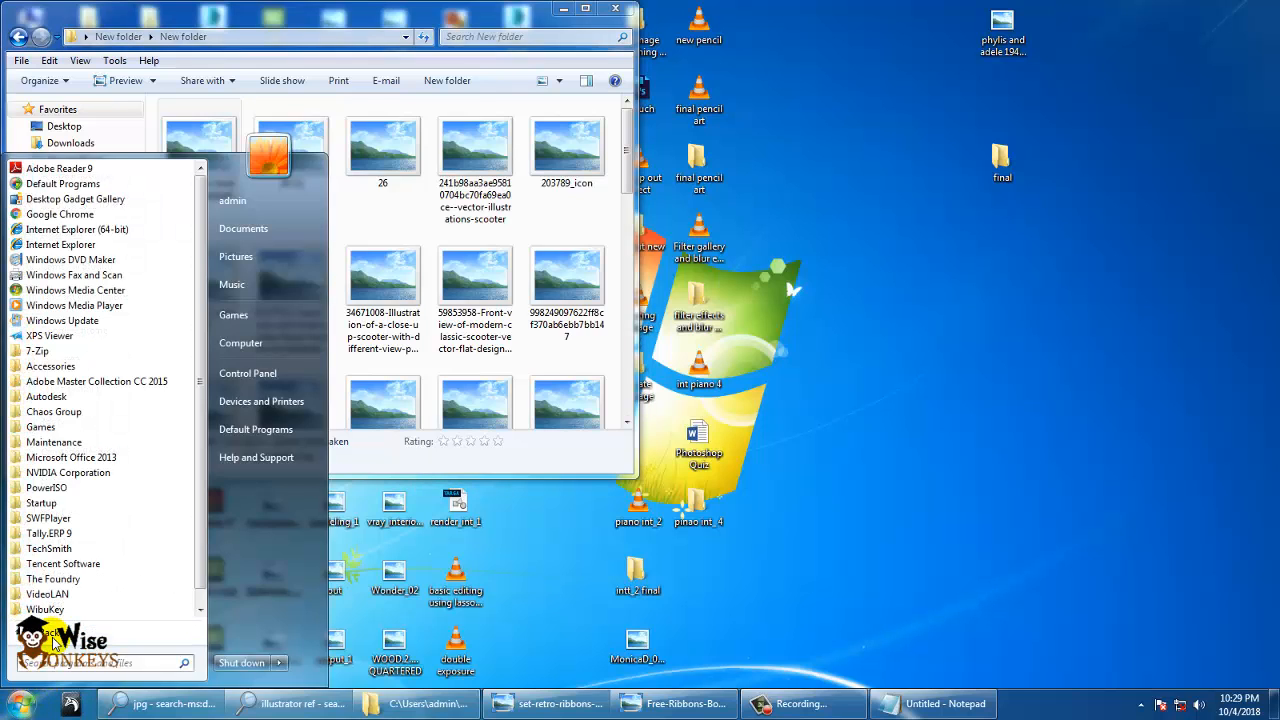
left_click(115, 383)
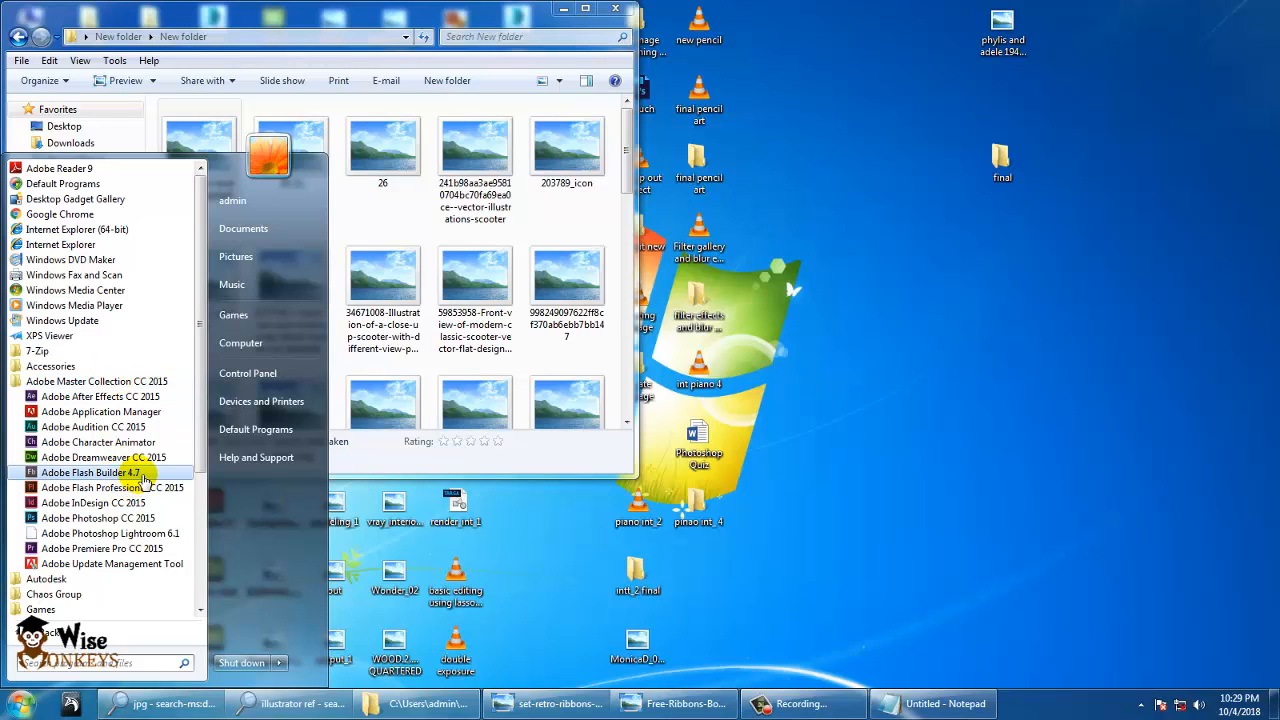
left_click(90, 660)
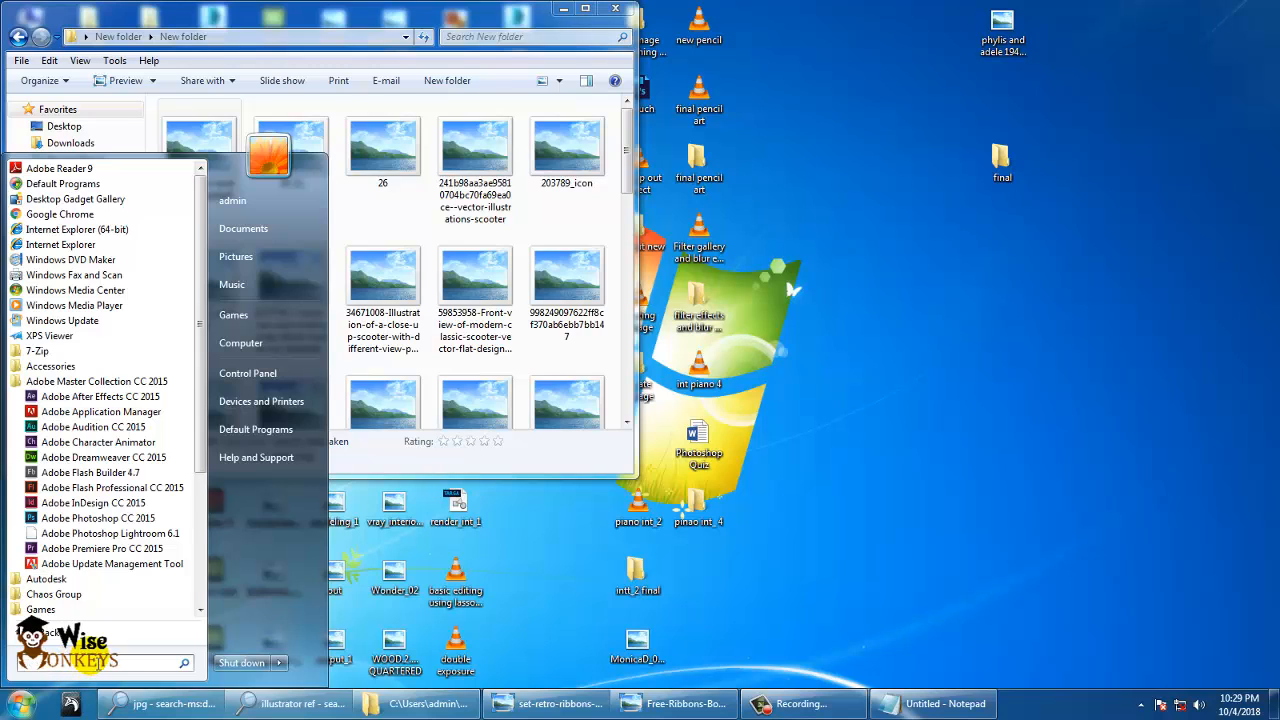
type("ill")
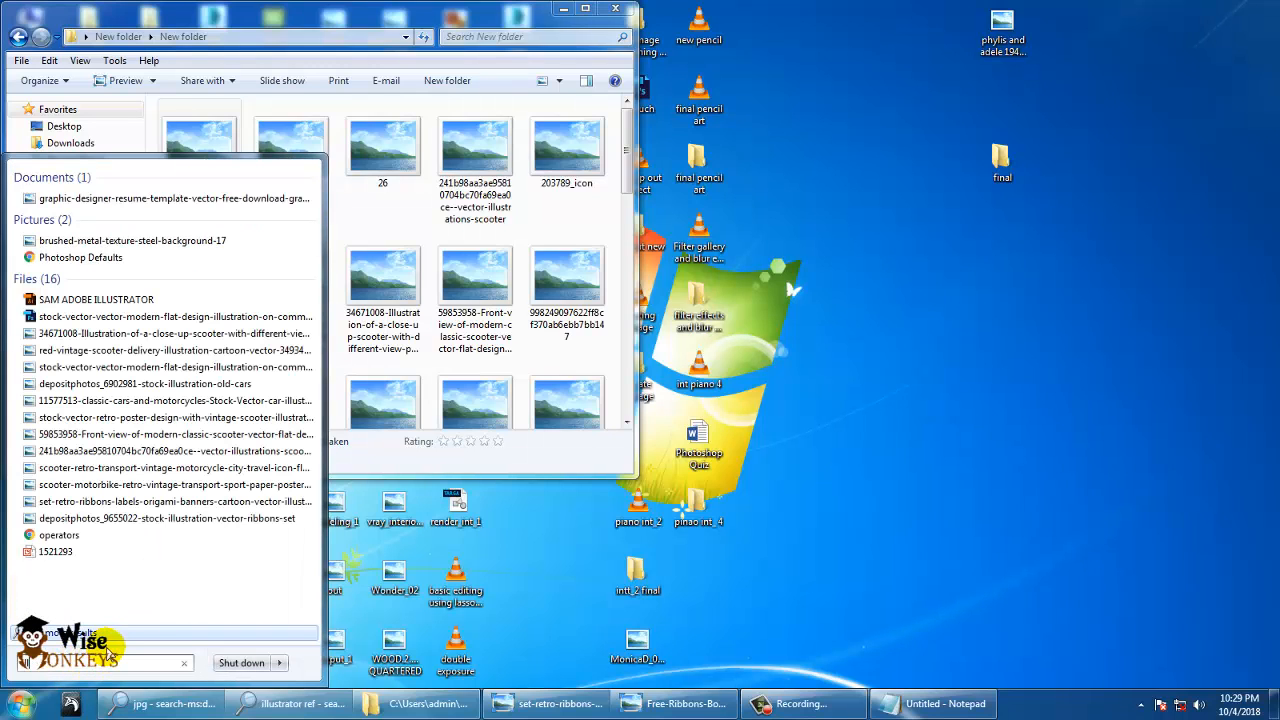
type("ust")
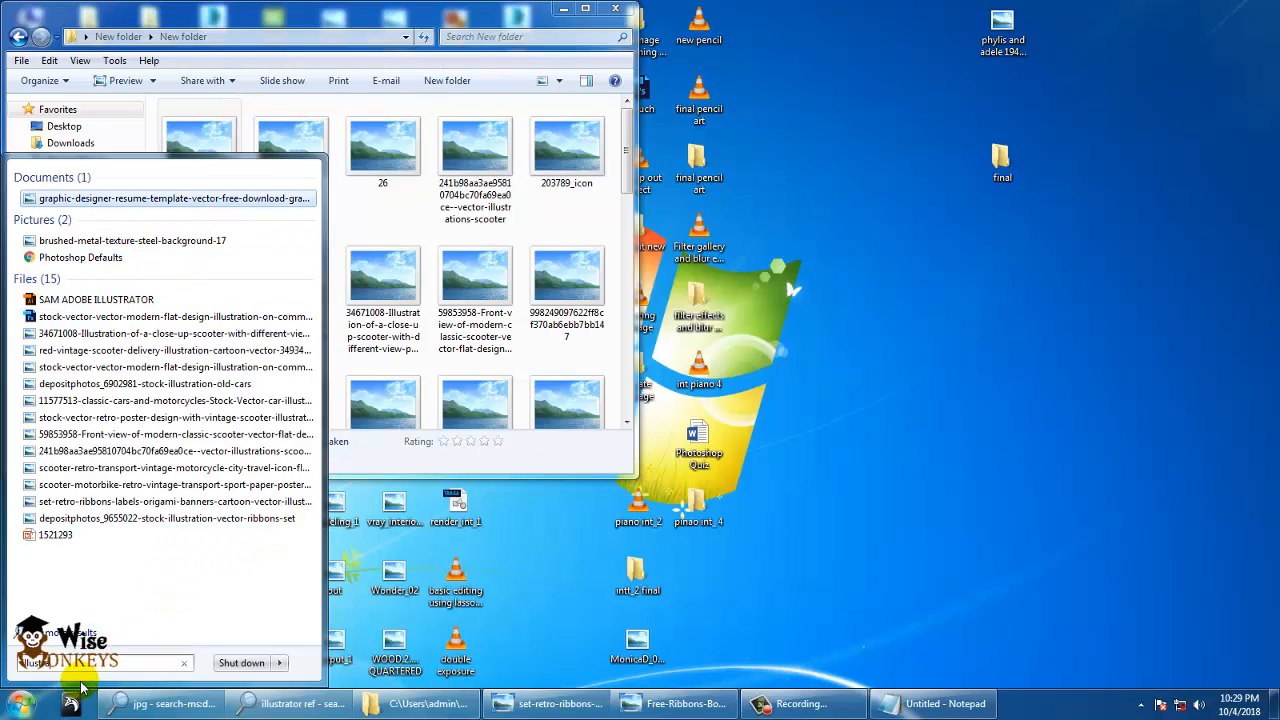
type("rator")
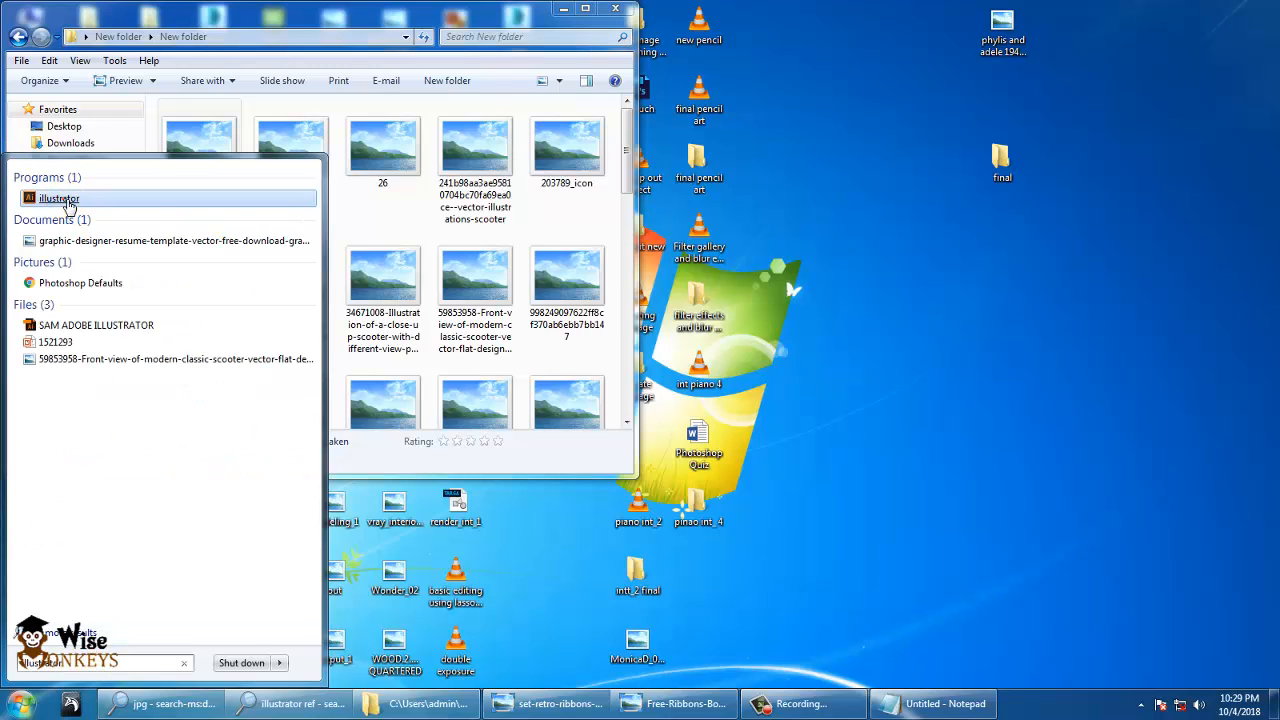
left_click(58, 199)
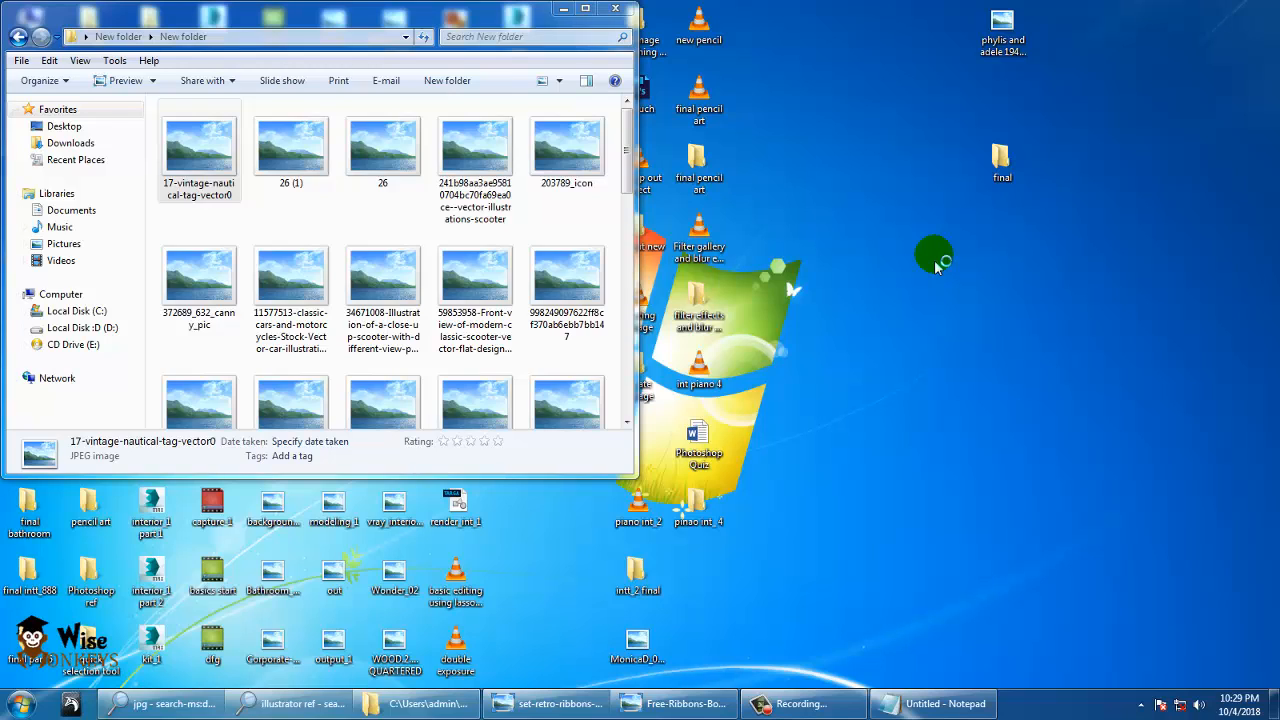
left_click(564, 10)
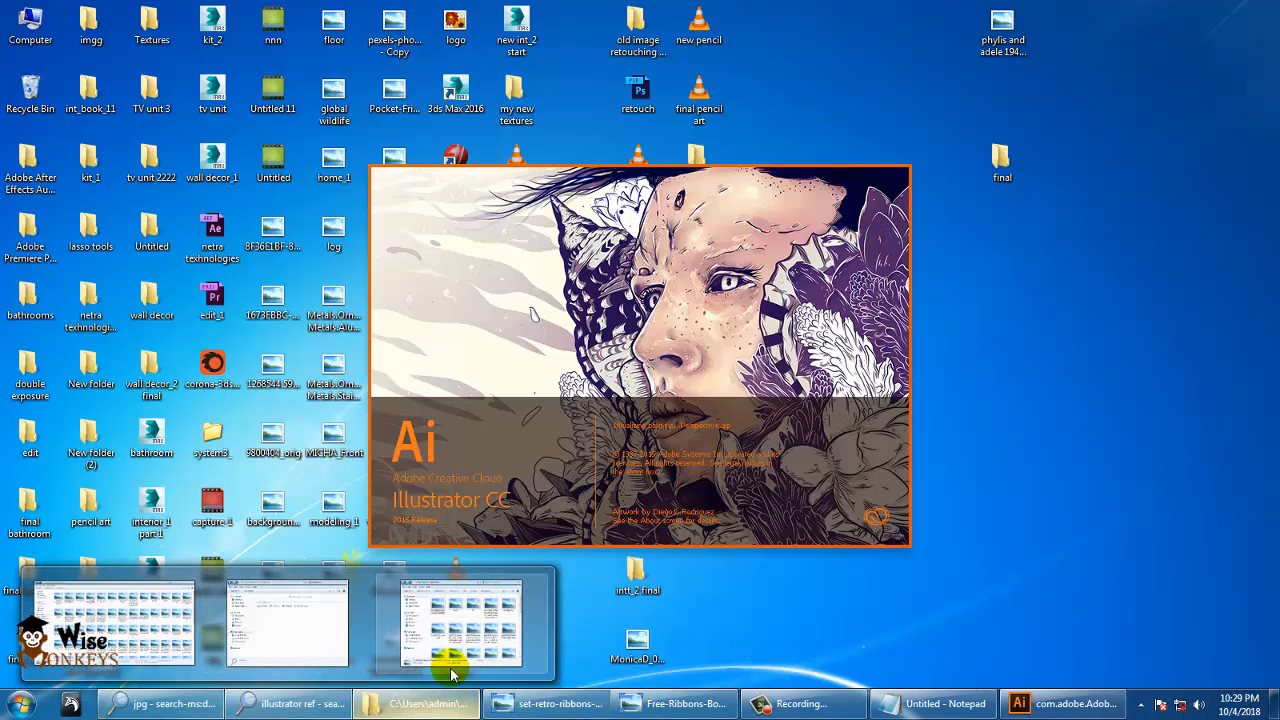
Step: Bring back the image folder window and open the retro scooters vector picture in the photo viewer
left_click(473, 632)
left_click(491, 346)
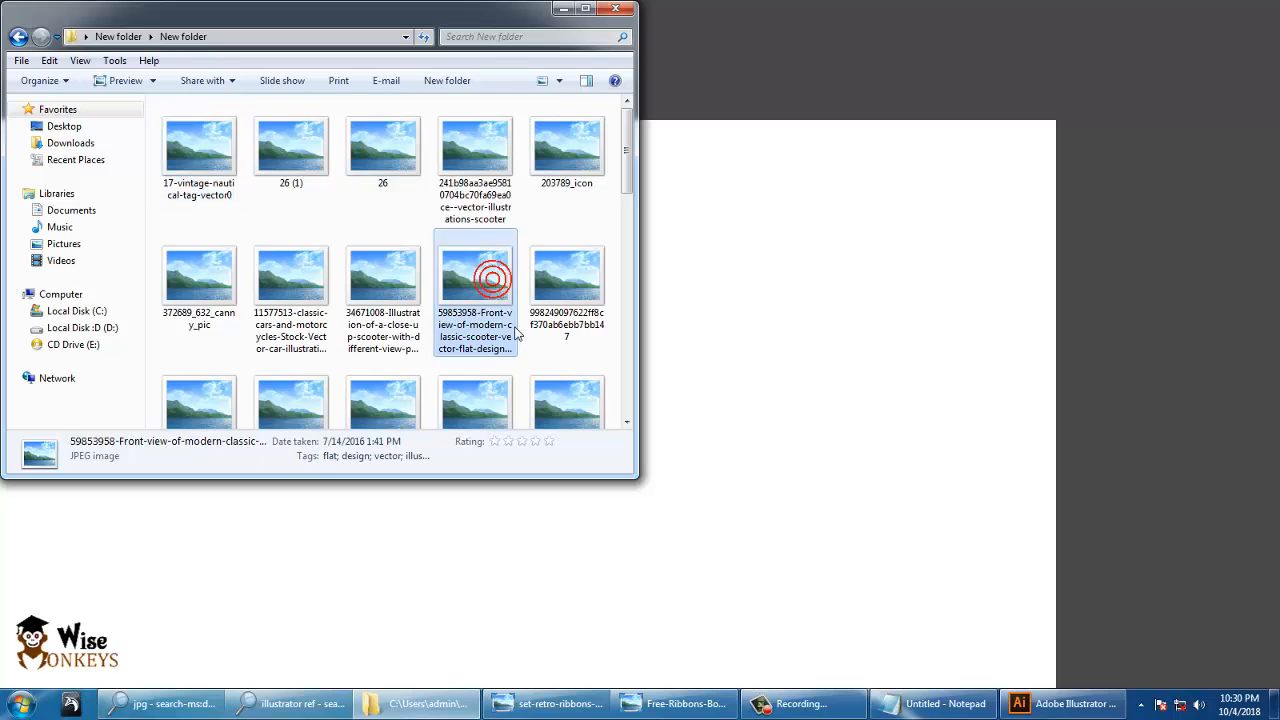
scroll(491, 340, "down", 5)
left_click(491, 340)
double_click(491, 340)
Step: Browse the neighbouring scooter and vintage car vector pictures, close the photo viewer and minimize the image folder window
scroll(489, 337, "down", 1)
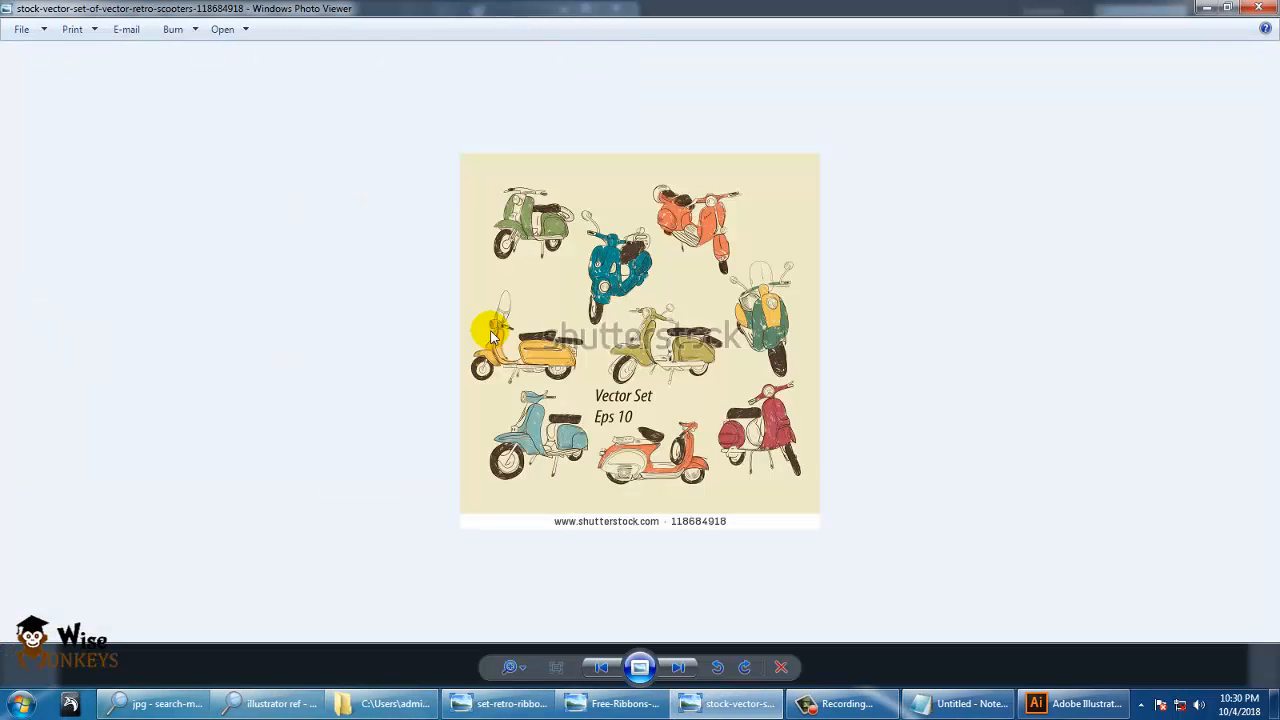
scroll(489, 337, "down", 1)
scroll(492, 334, "down", 1)
scroll(492, 330, "down", 1)
scroll(909, 429, "up", 2)
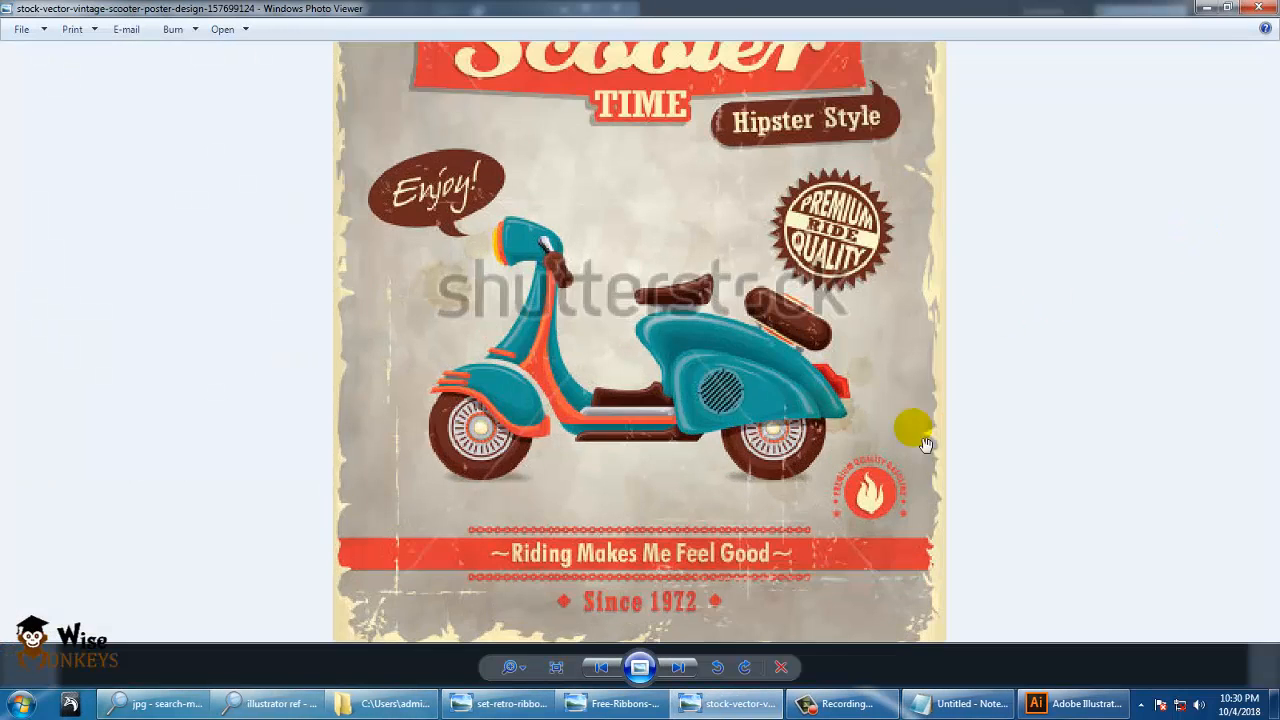
scroll(890, 392, "down", 2)
scroll(890, 390, "down", 2)
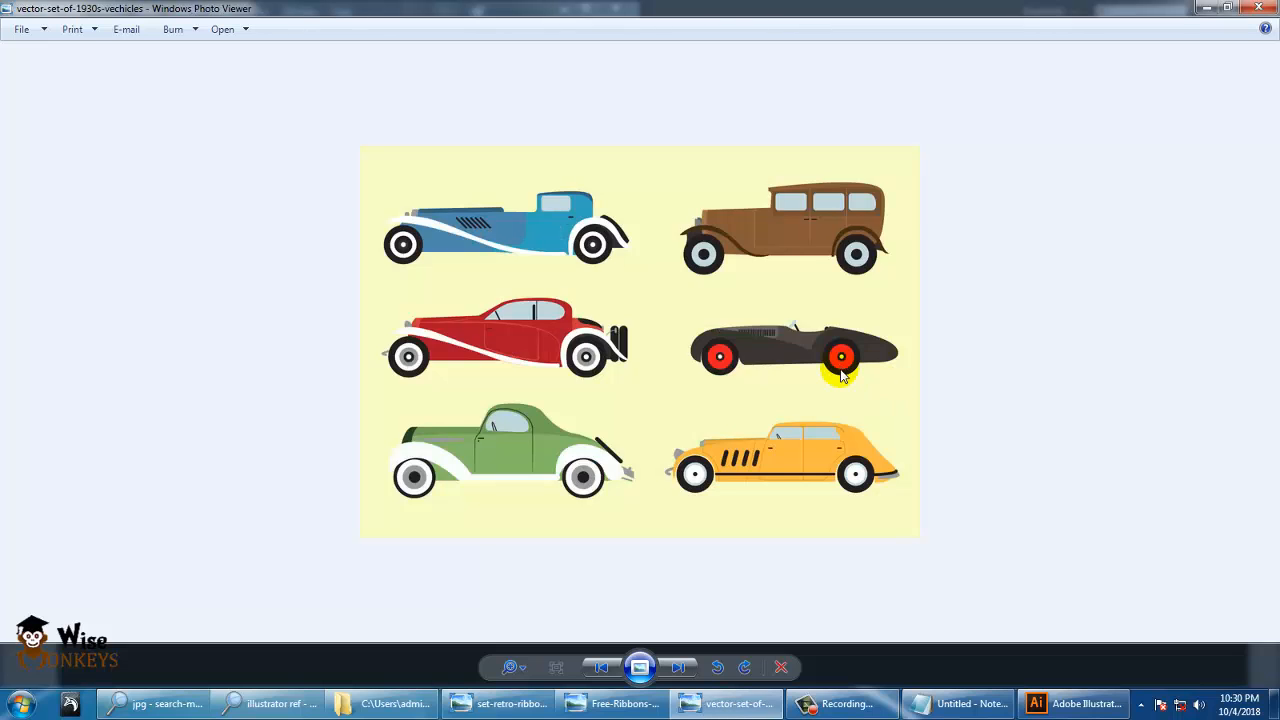
left_click(1258, 8)
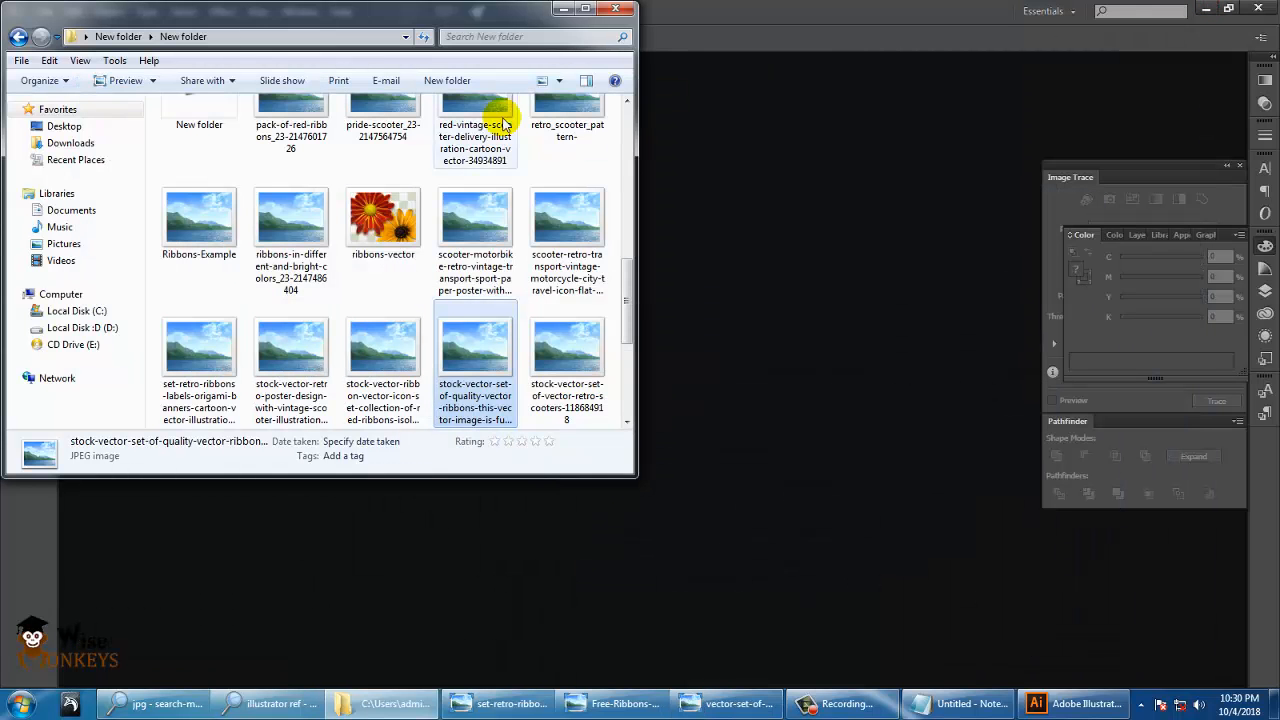
left_click(563, 9)
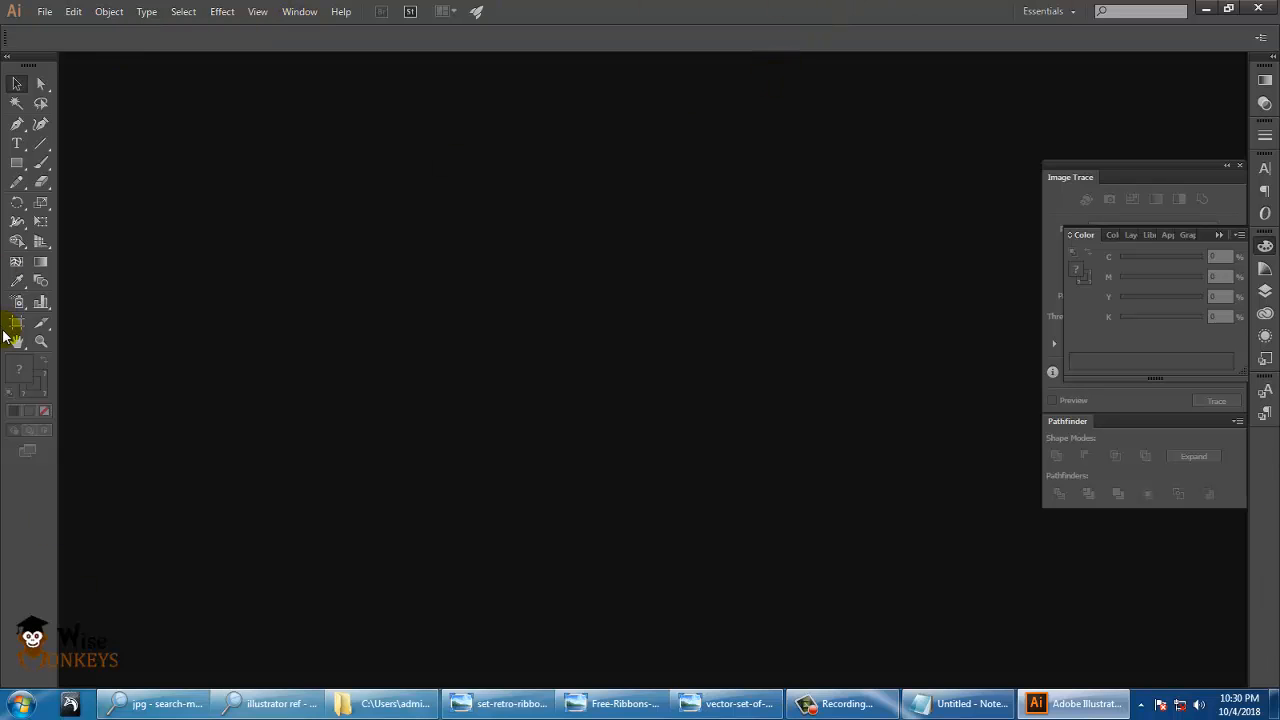
Step: Start a new Illustrator document named "new 1" with the Print profile
left_click(45, 11)
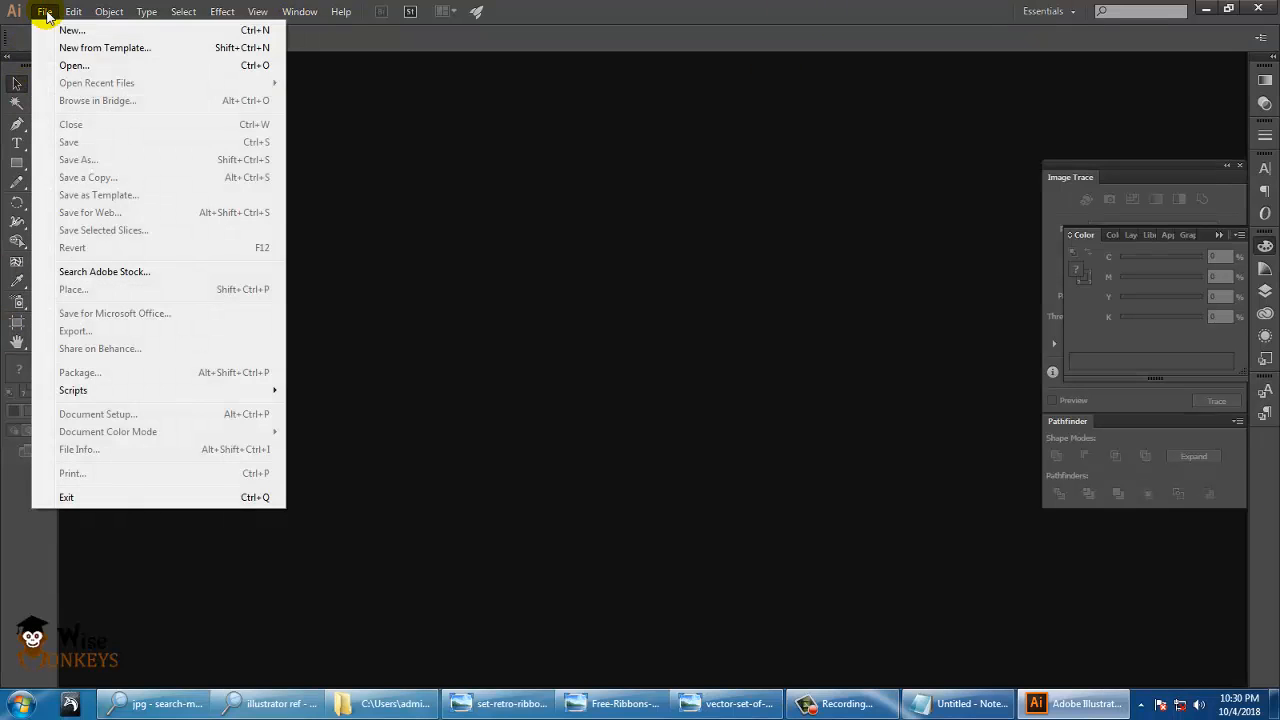
left_click(68, 30)
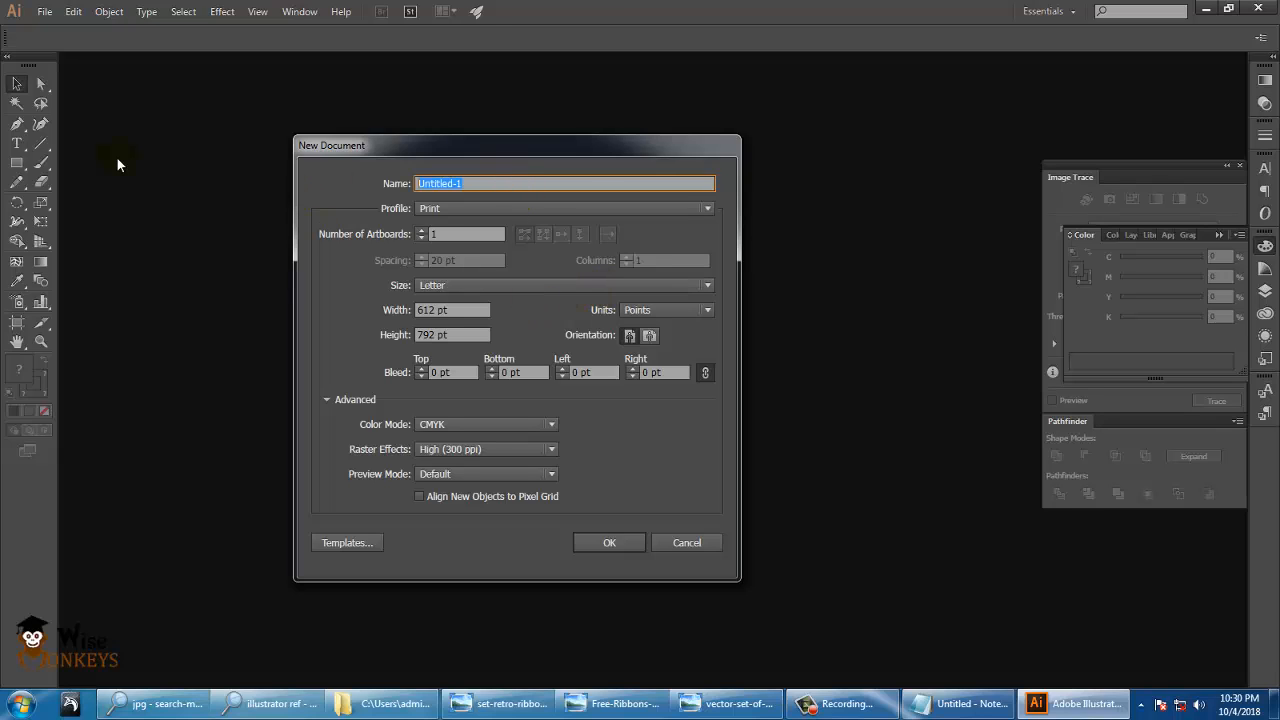
type("new 1")
left_click(490, 209)
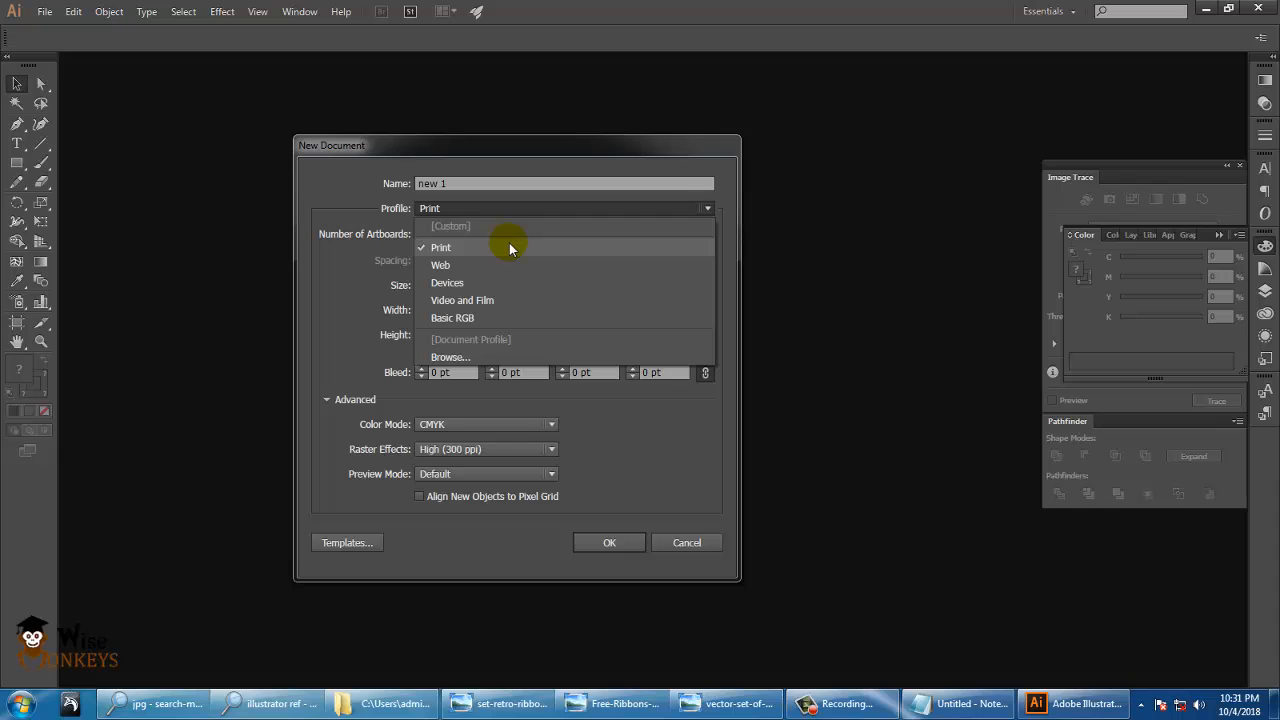
left_click(510, 249)
Step: Try raising the number of artboards to 4, and reset it to 1
left_click(448, 234)
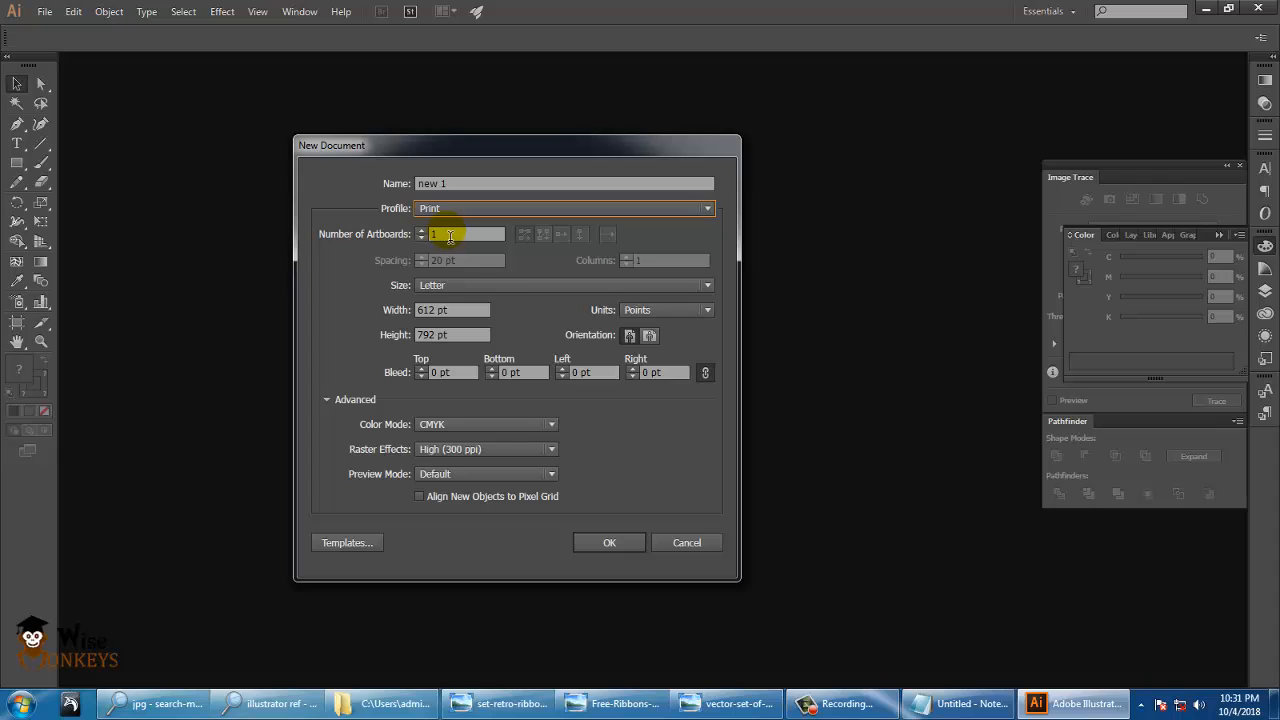
left_click(422, 230)
left_click(422, 230)
left_click(422, 231)
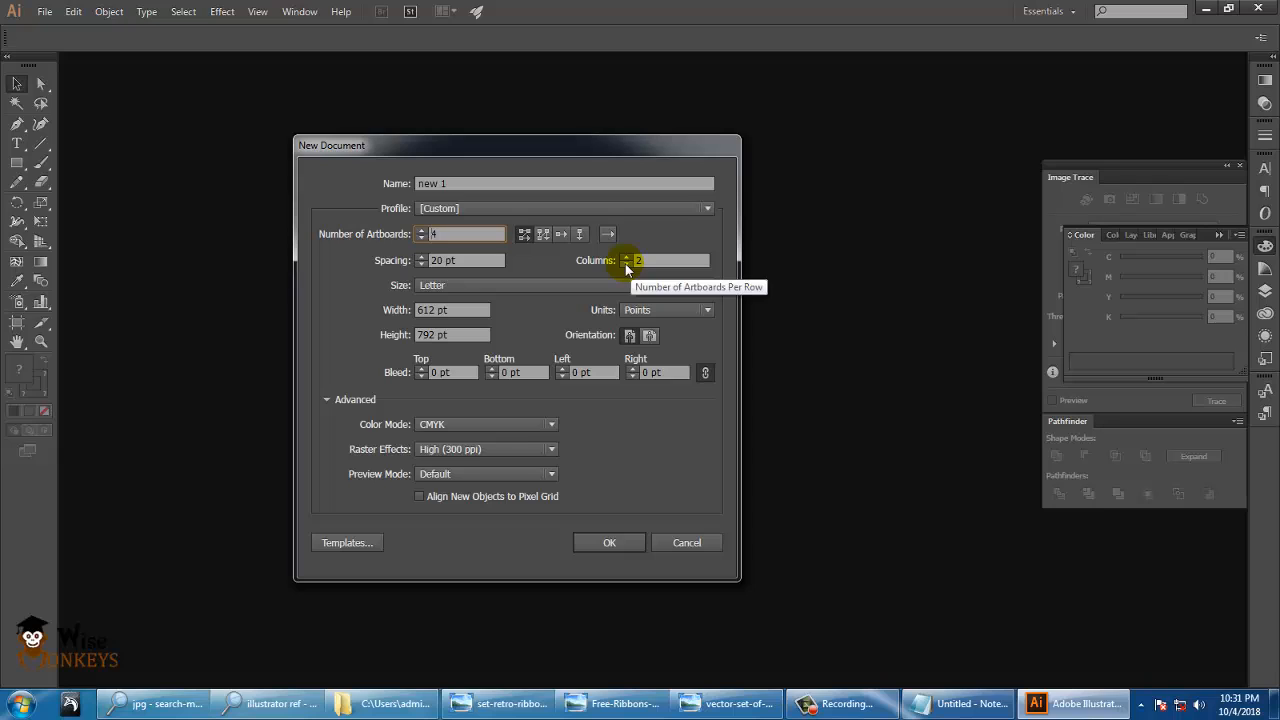
left_click(421, 238)
left_click(421, 238)
left_click(421, 238)
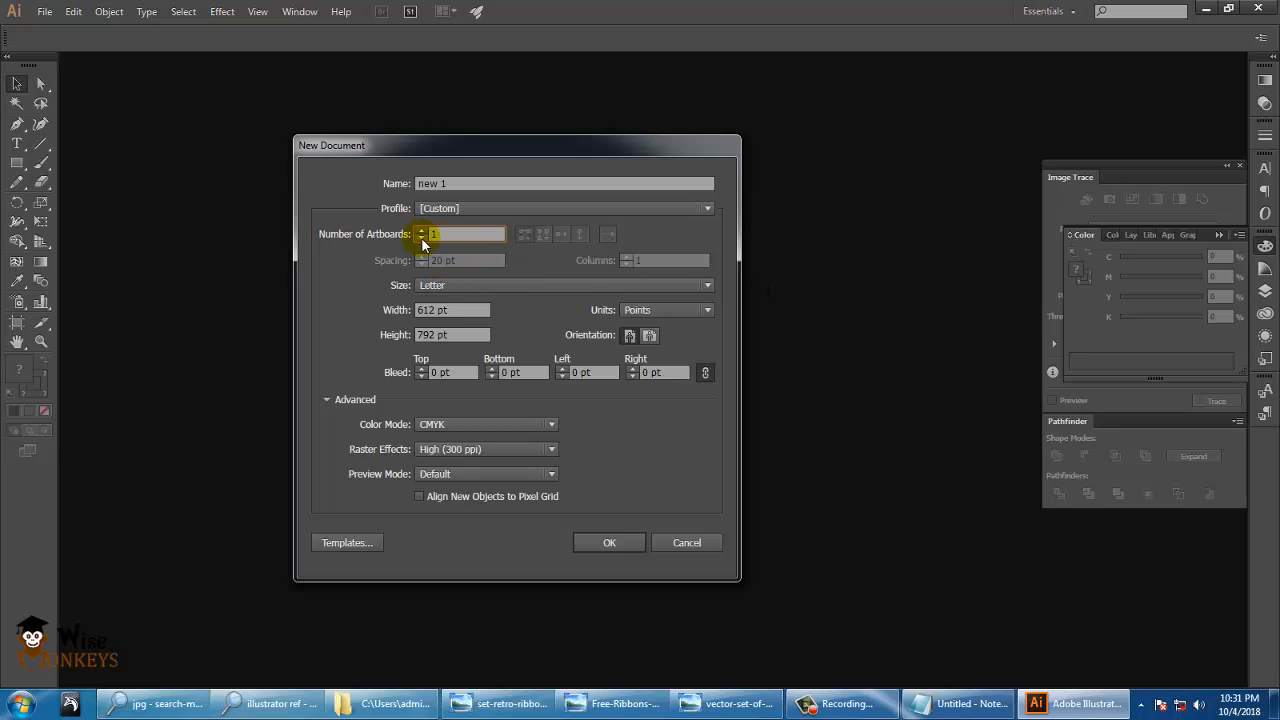
Step: Check the page size presets, compare portrait with landscape, and set the document orientation to landscape
left_click(502, 289)
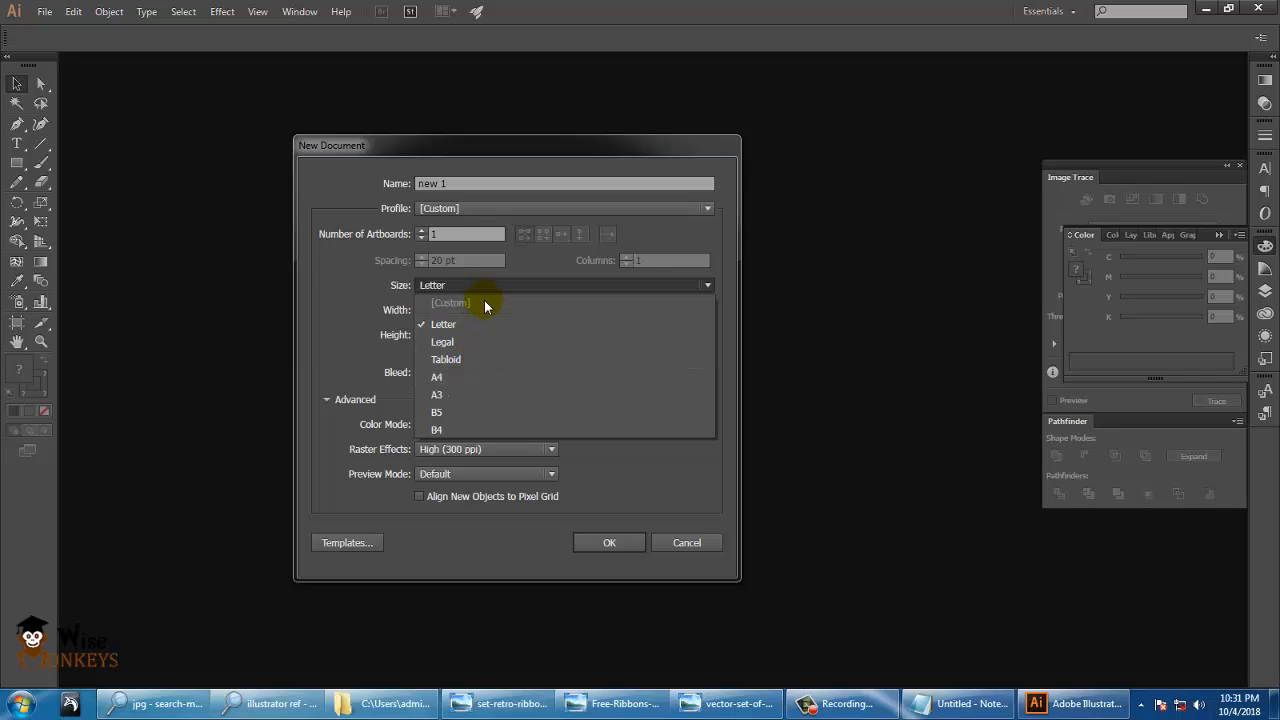
left_click(298, 318)
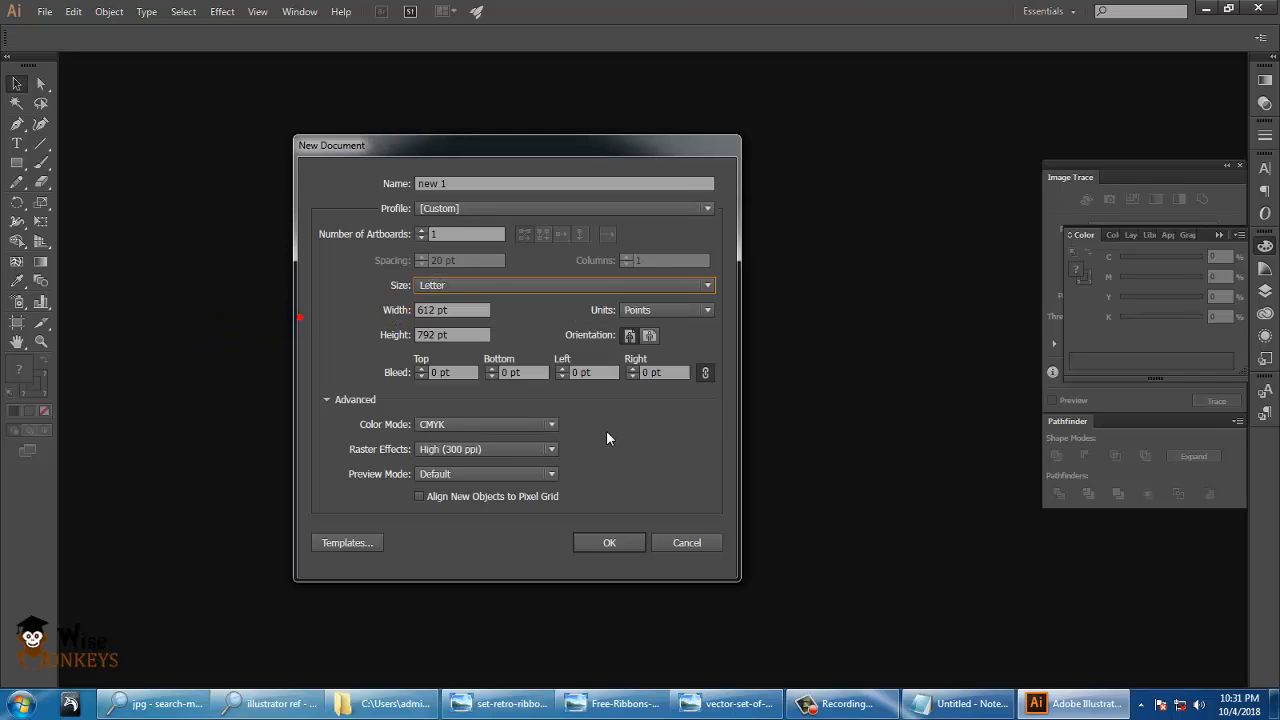
left_click(646, 337)
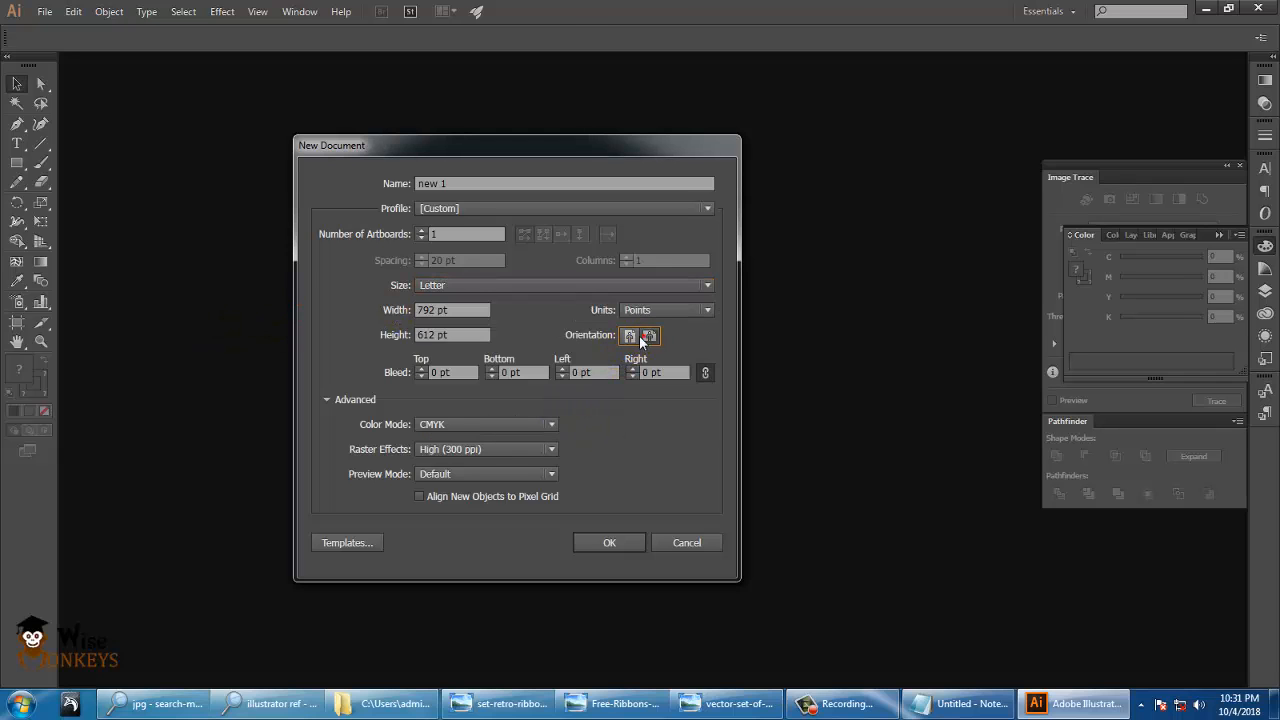
left_click(630, 337)
left_click(648, 337)
left_click(630, 337)
left_click(648, 337)
left_click(631, 339)
left_click(648, 337)
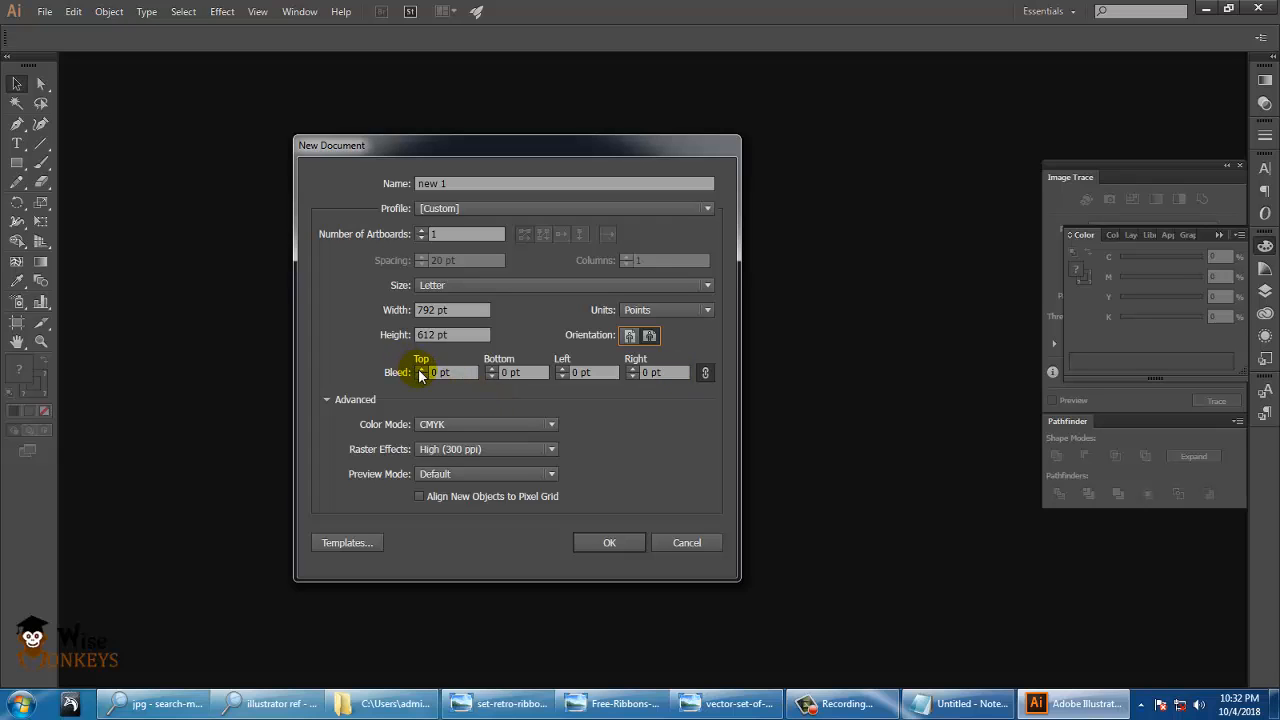
Step: Try inches as the document units, settle on Millimeters, and set the color mode to RGB
left_click(673, 309)
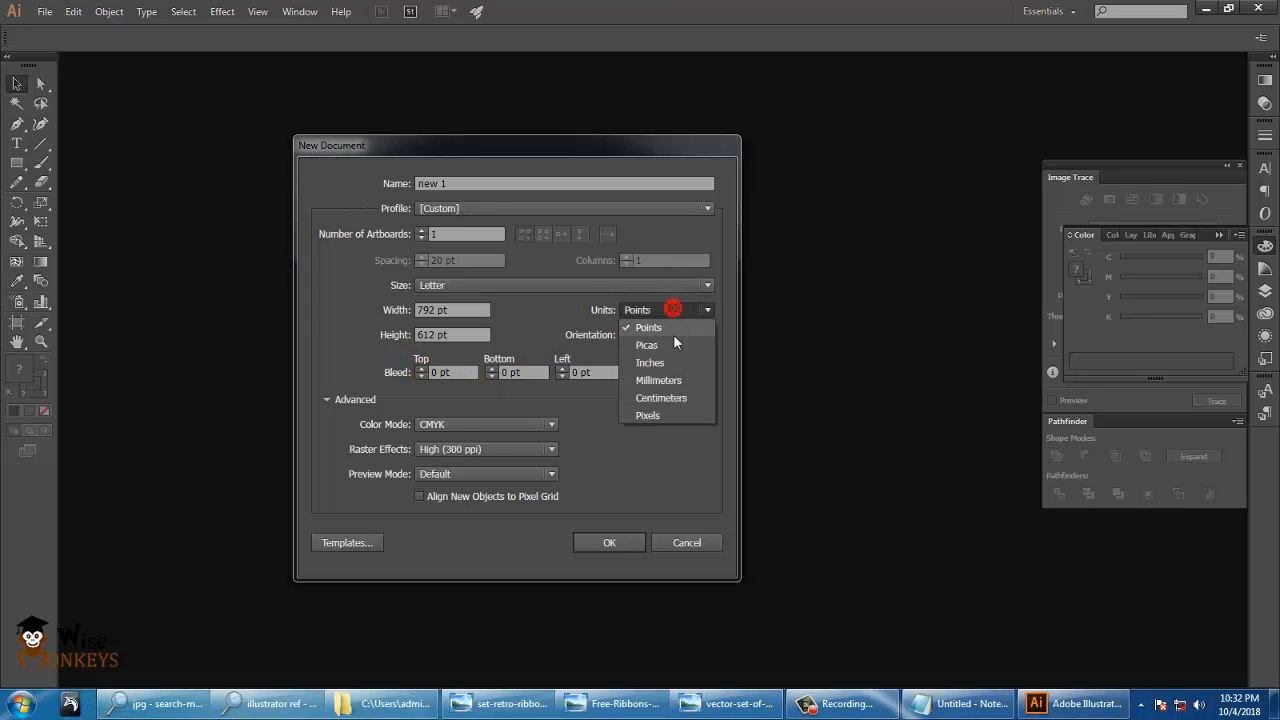
left_click(674, 361)
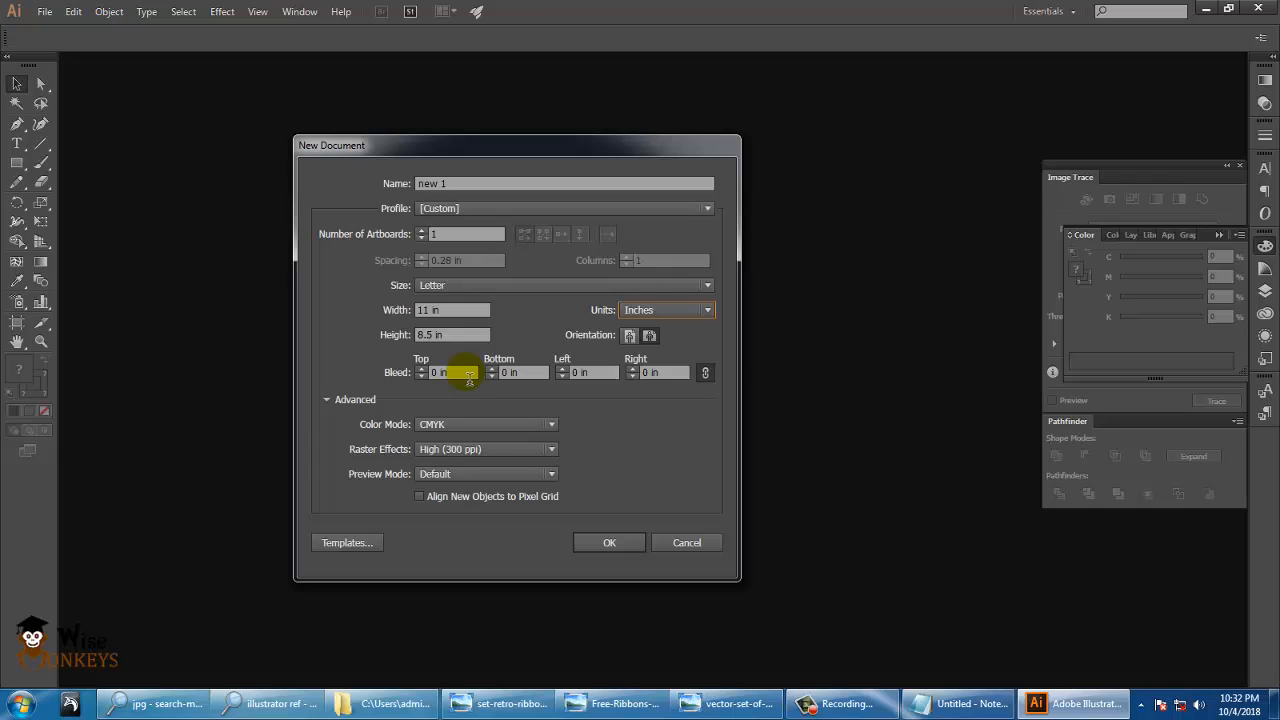
left_click(652, 310)
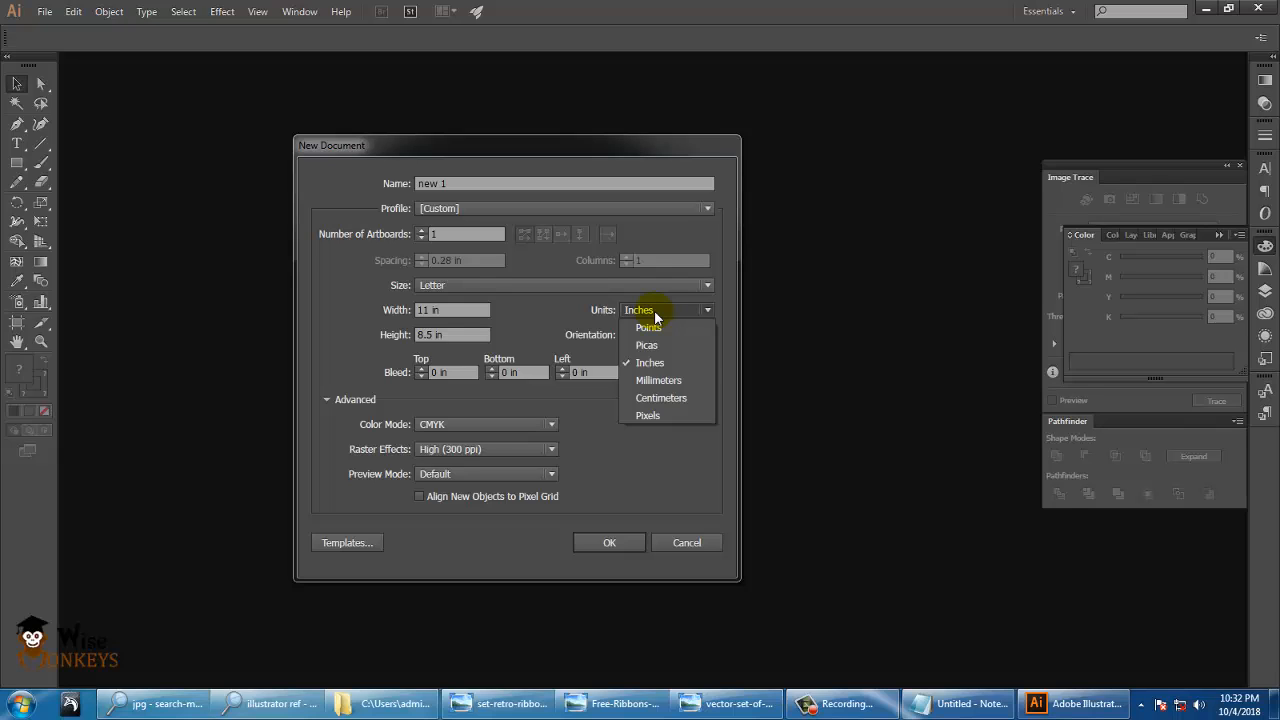
left_click(660, 380)
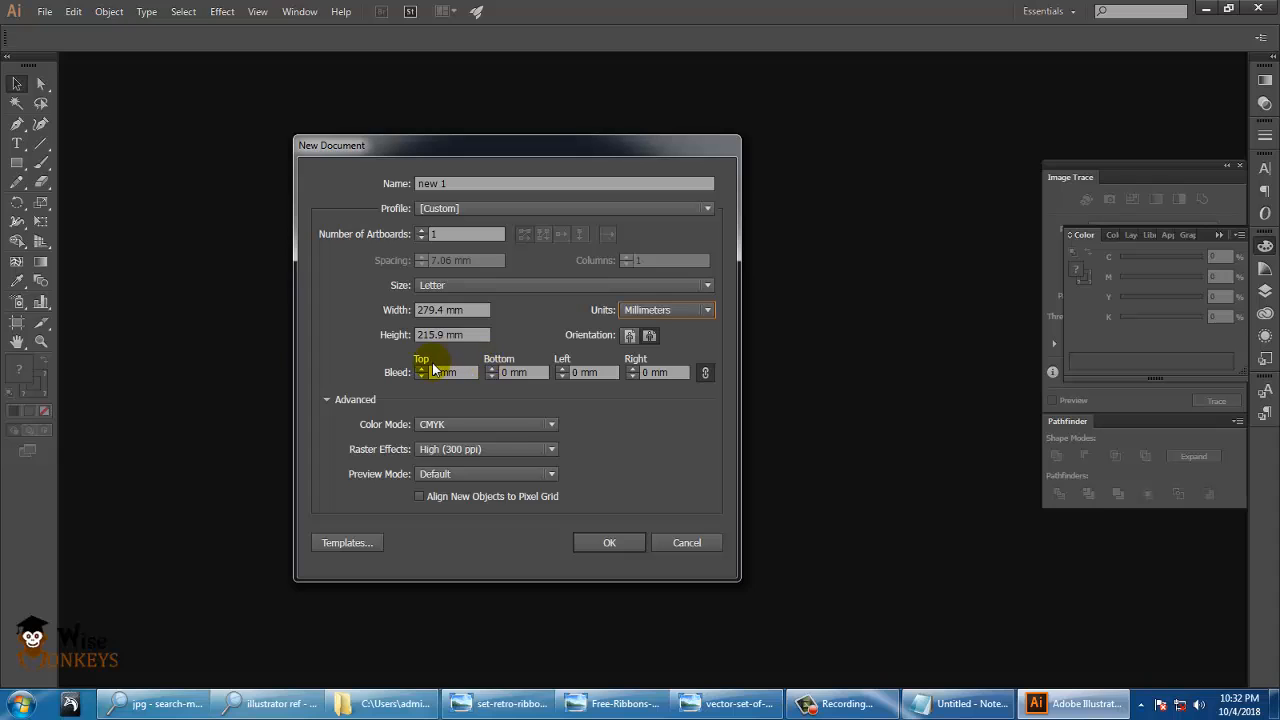
left_click(497, 427)
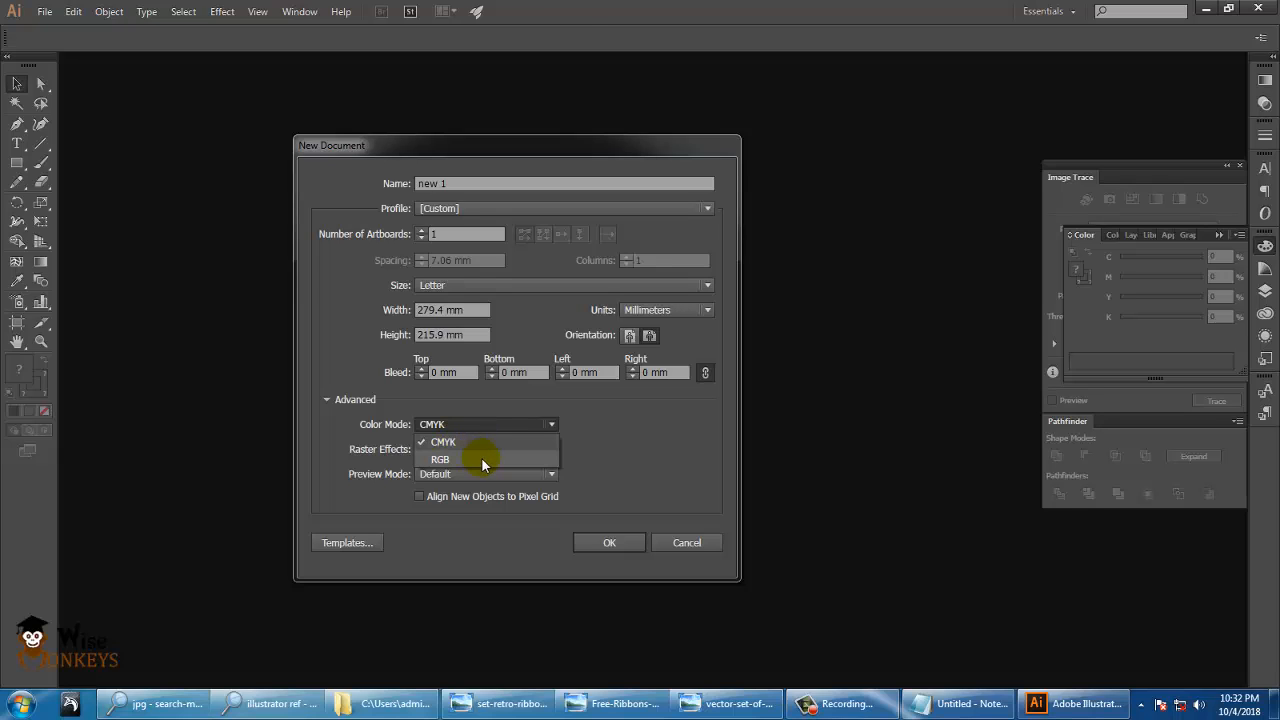
left_click(481, 458)
Step: Switch to the Notepad notes and add "CMYK" after a blank line below the RGB colors
left_click(912, 698)
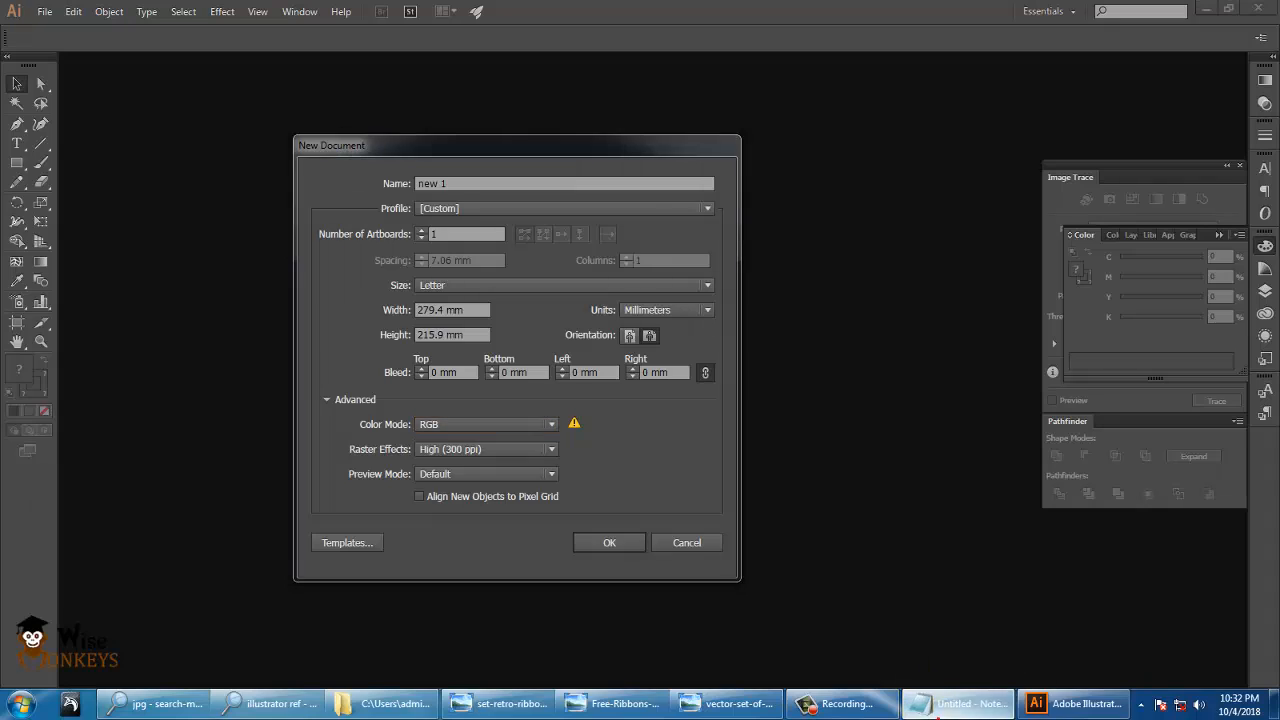
key("Return")
key("Return")
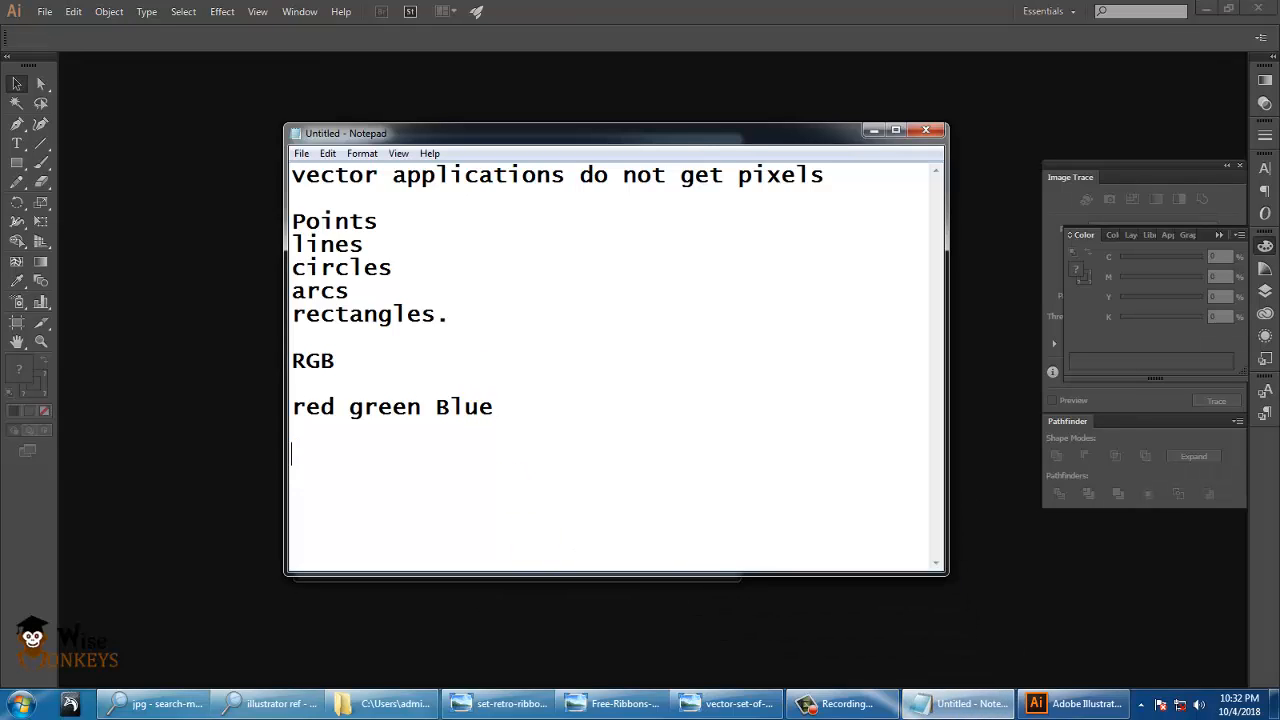
type("CMYL")
key("BackSpace")
type("K")
Step: Below a blank line under "CMYK", write "cyan magenta yellow kripton" and add "print" on the following line
key("Return")
key("Return")
type("cya")
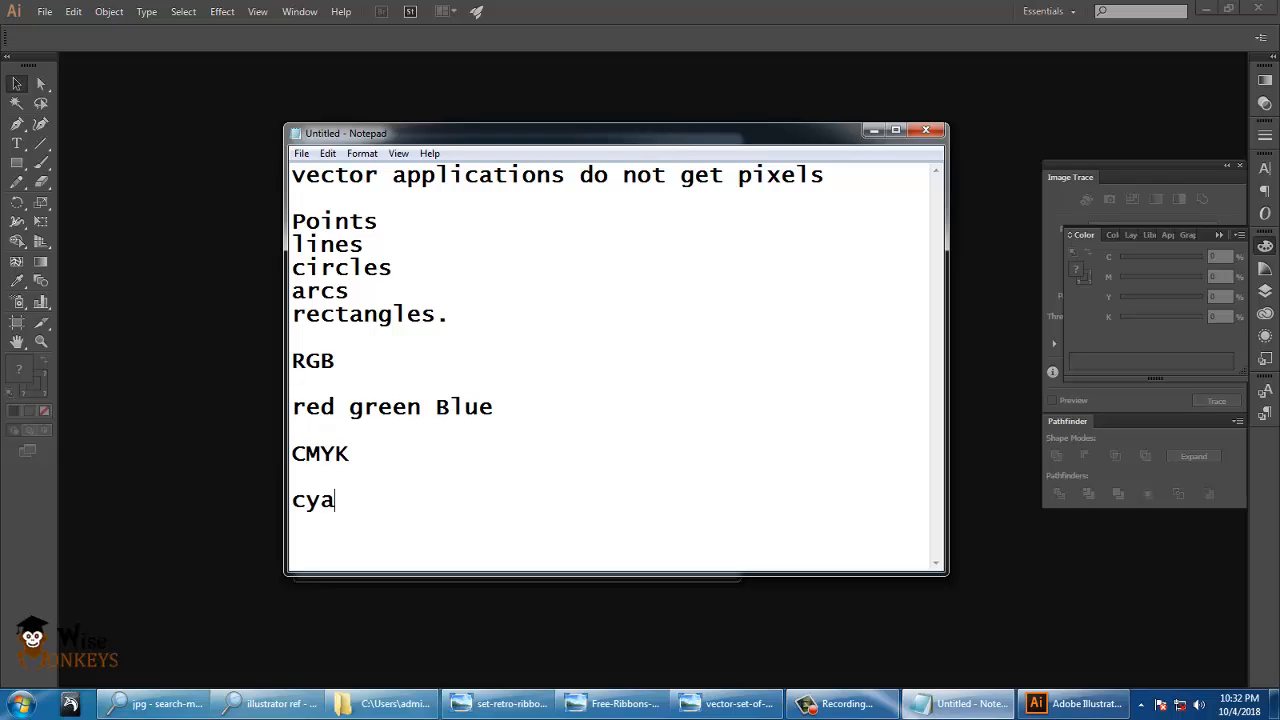
type("n  magent")
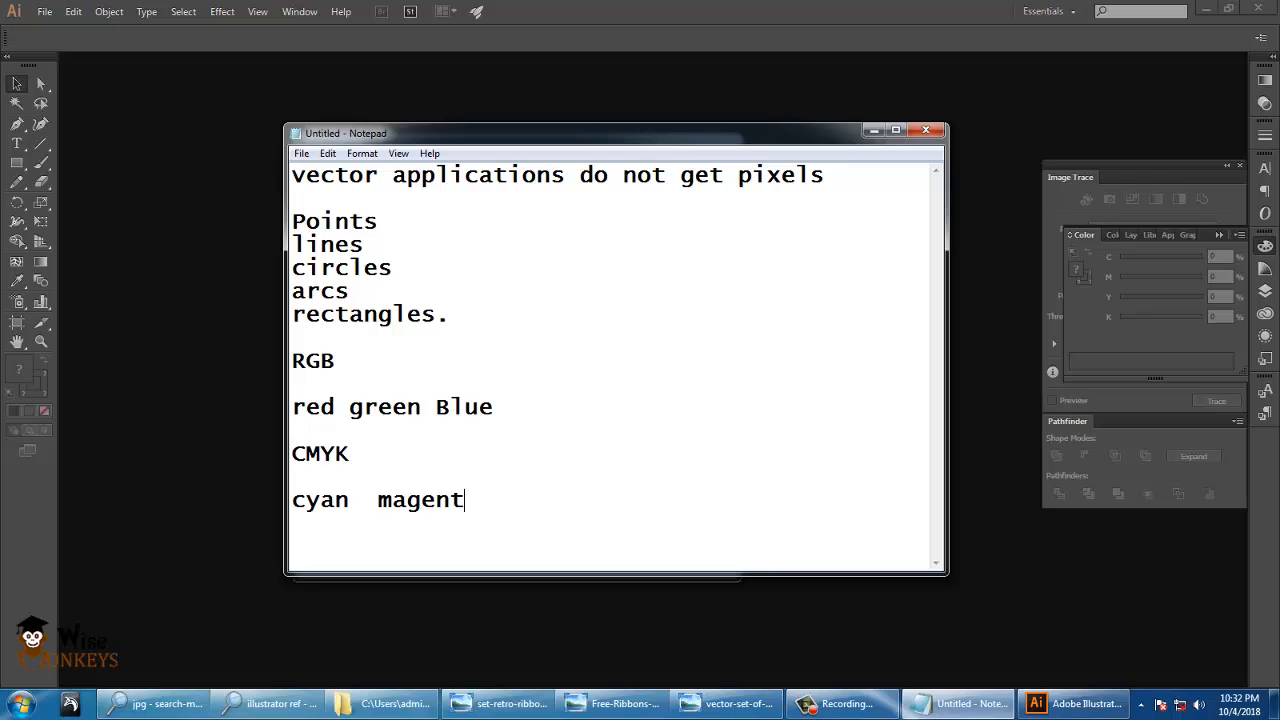
type("a yellow ")
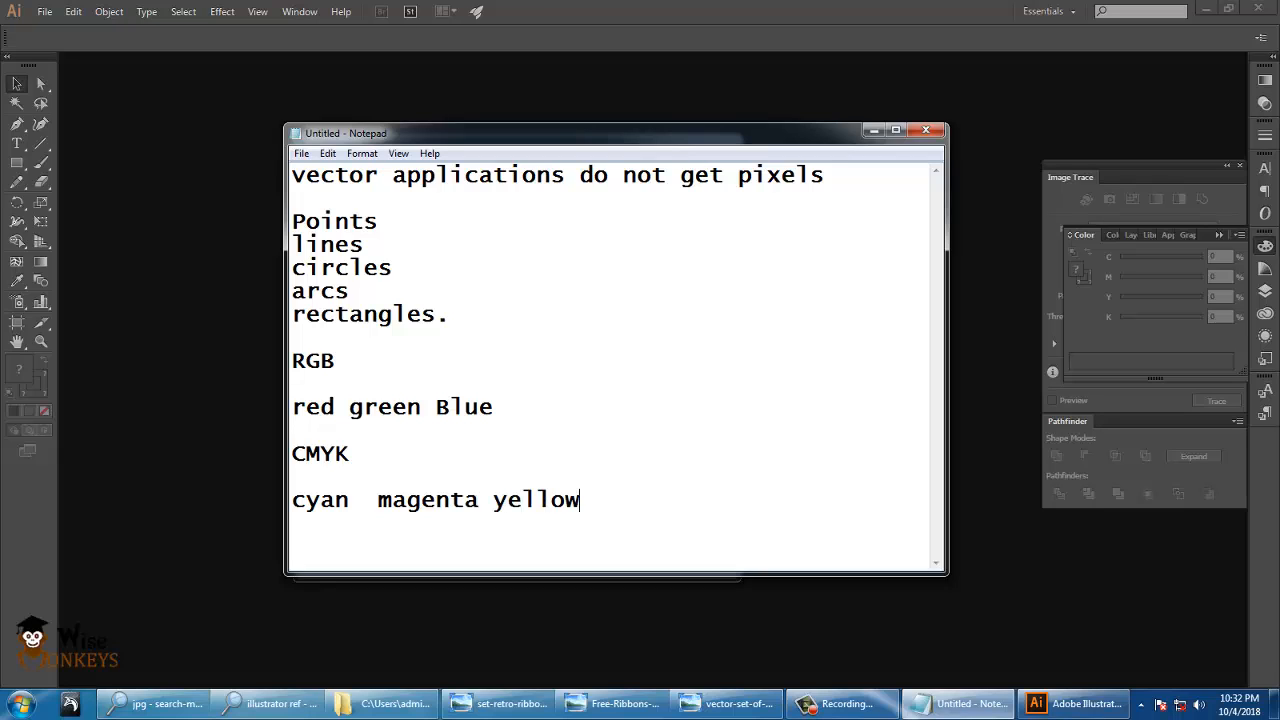
type("kripton")
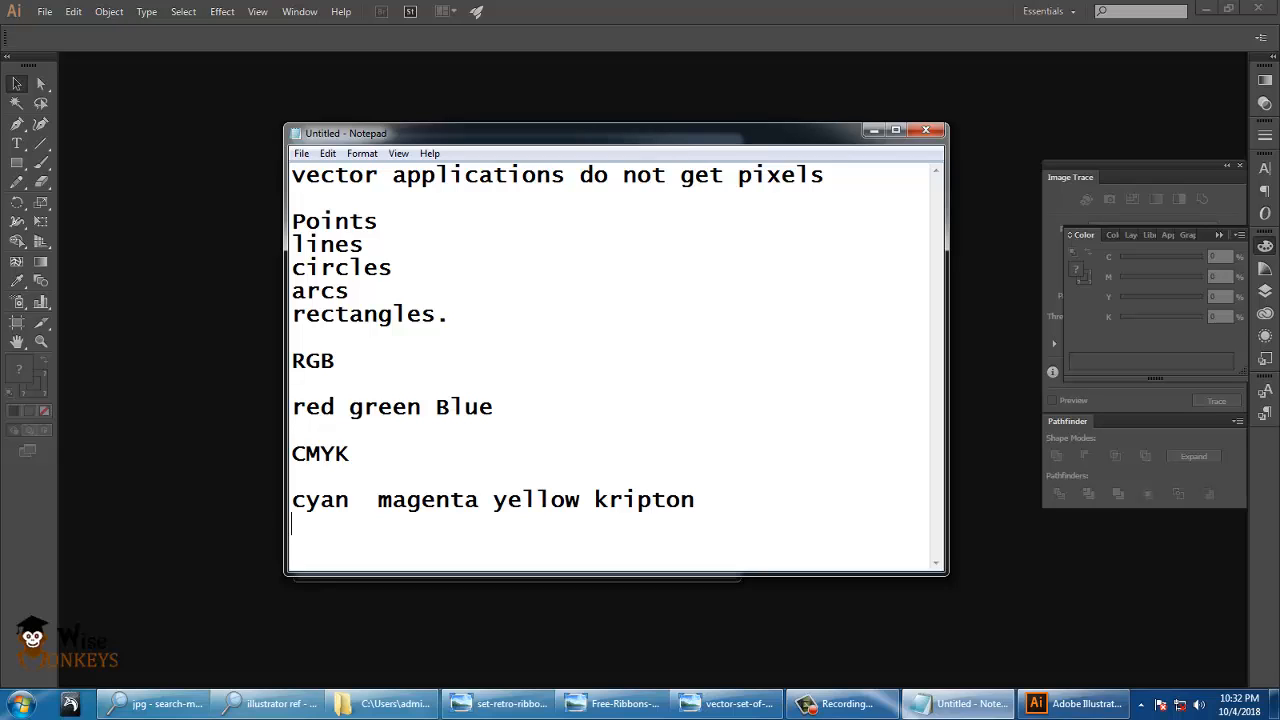
key("Return")
type("print")
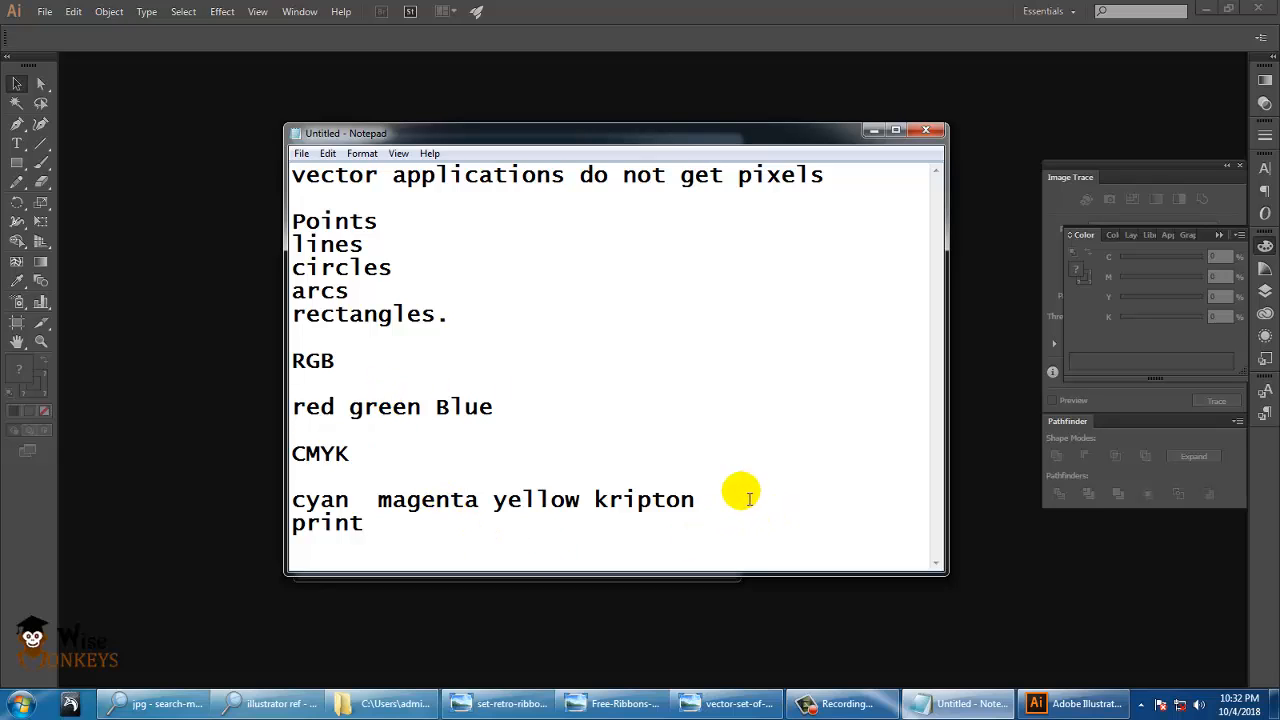
Step: Highlight the CMYK color names and the "RGB" heading in the notes to compare the two color modes
left_click_drag(741, 489, 256, 503)
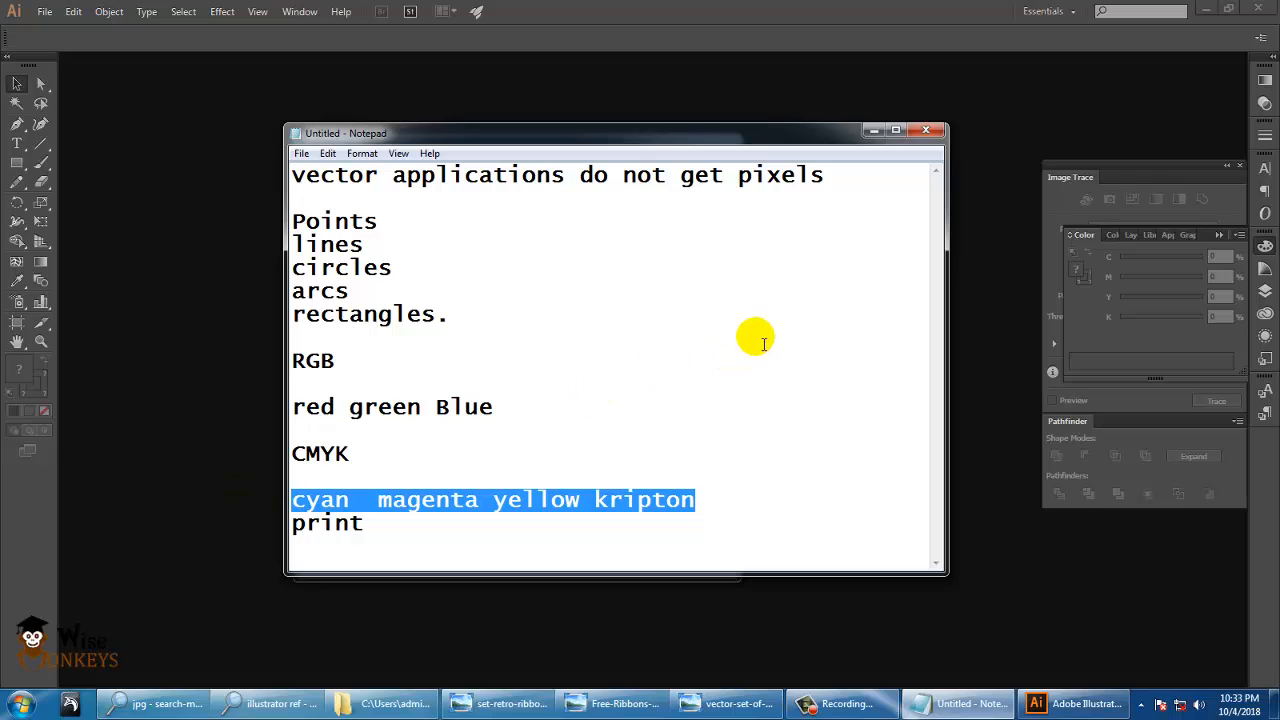
left_click(737, 506)
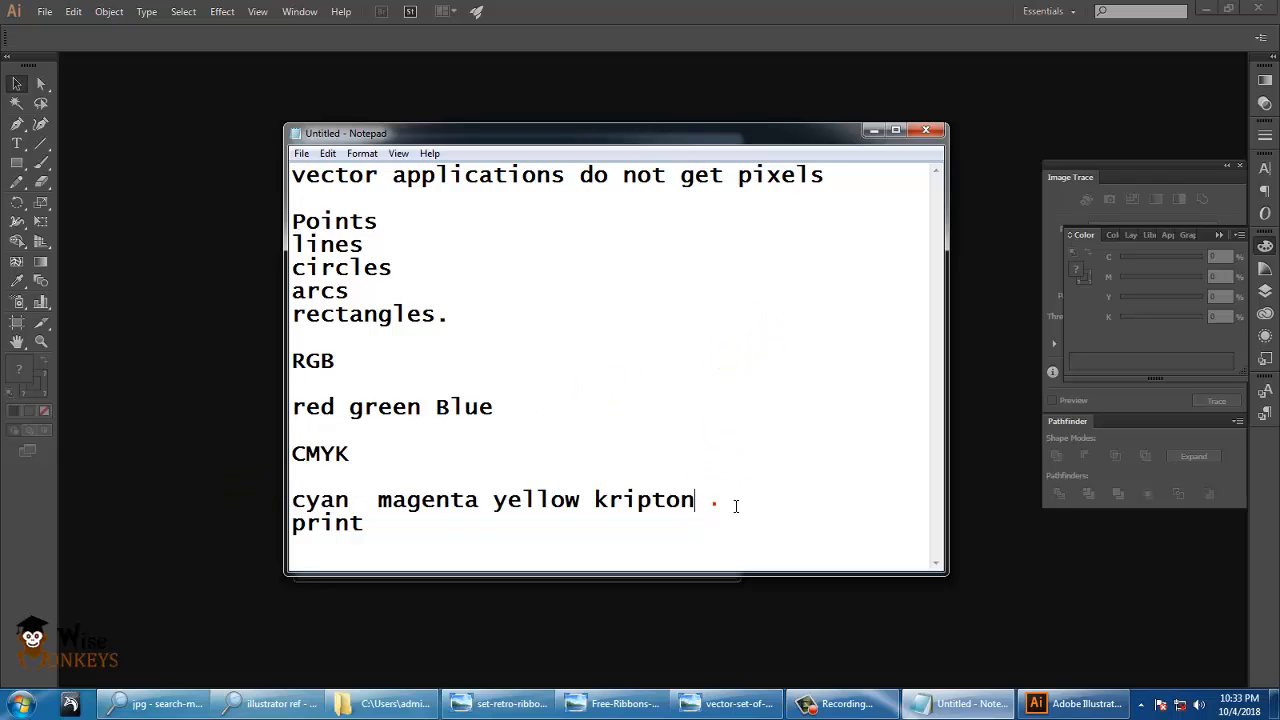
key("shift+Home")
left_click_drag(302, 504, 256, 503)
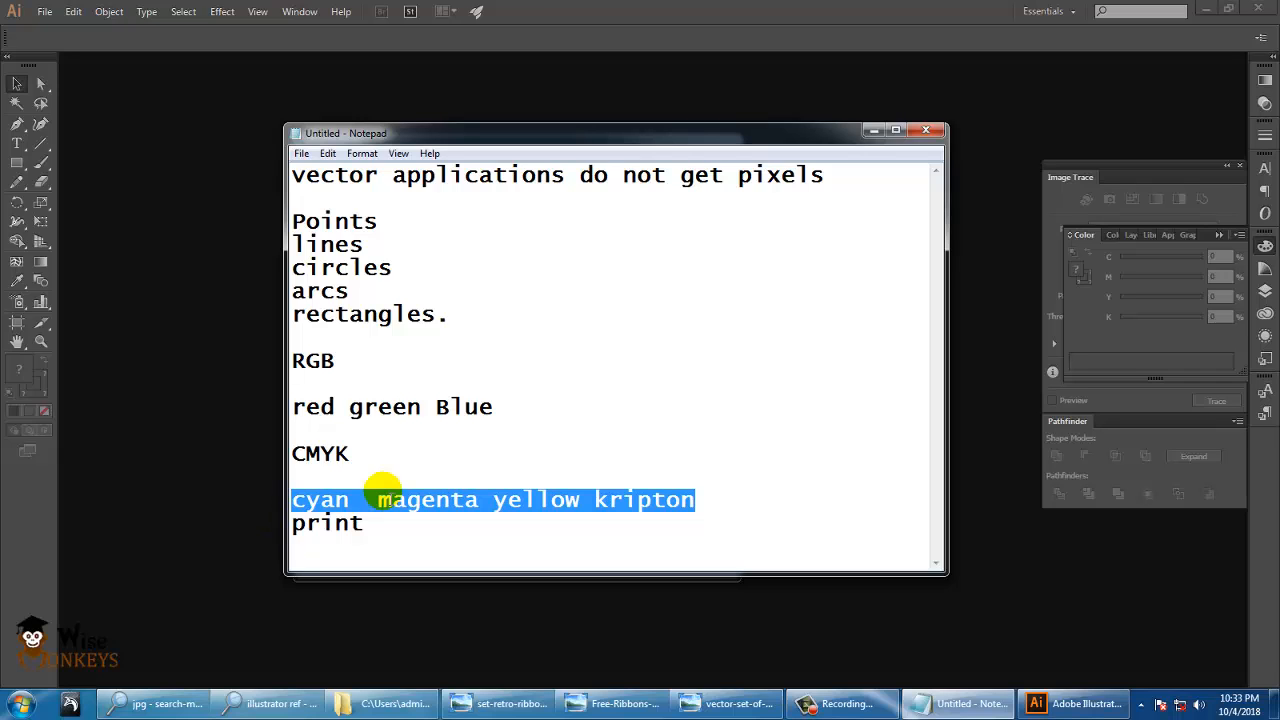
double_click(302, 362)
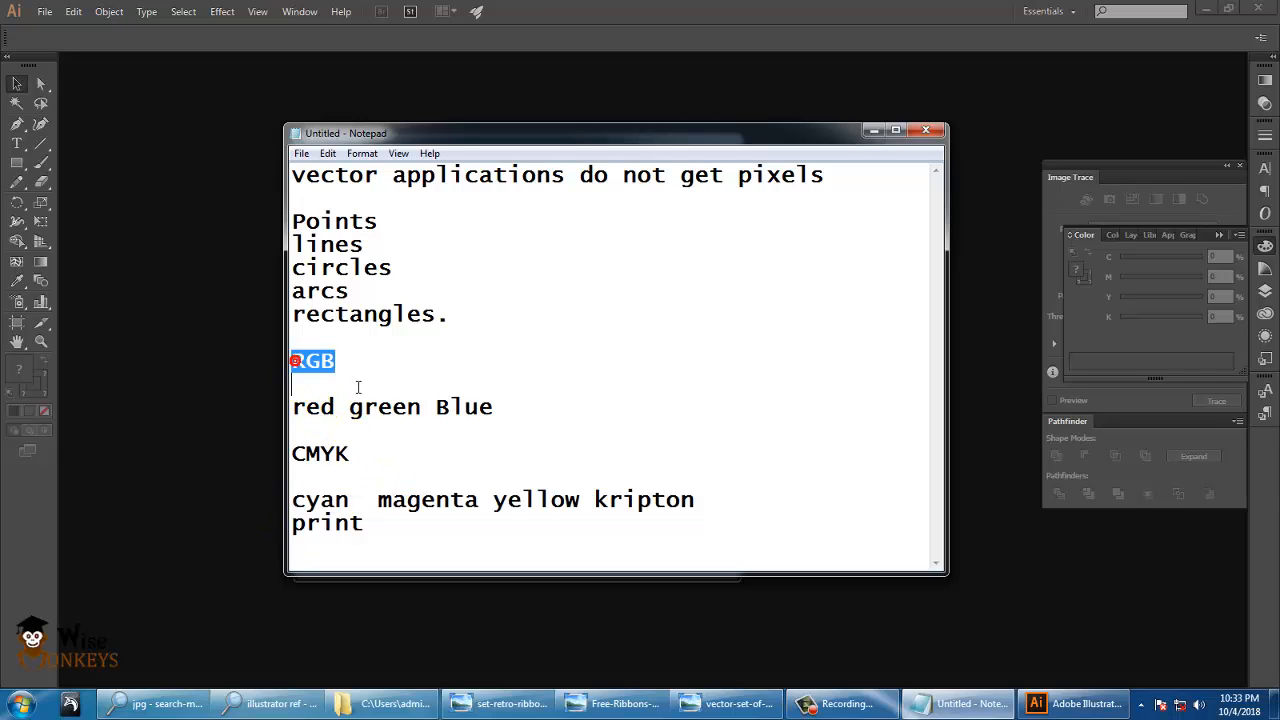
left_click(703, 500)
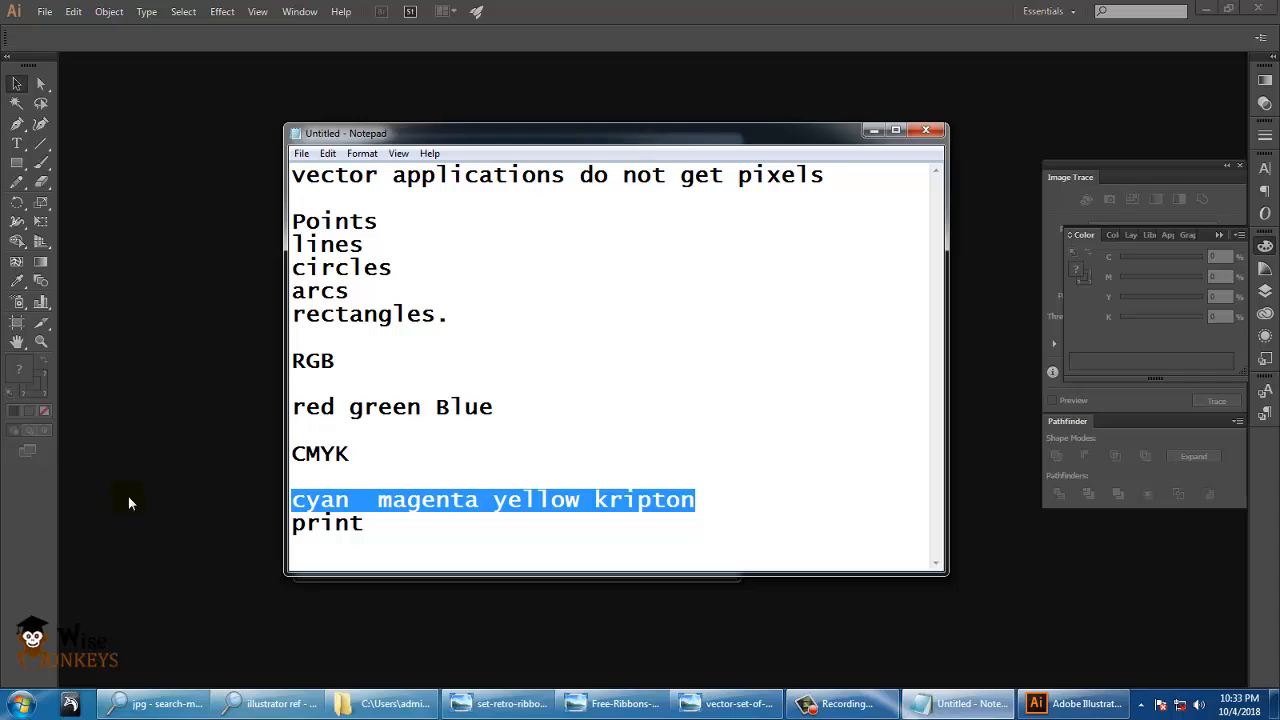
Step: Minimize Notepad to return to Illustrator and check the raster effects resolution options for the new document
left_click(873, 130)
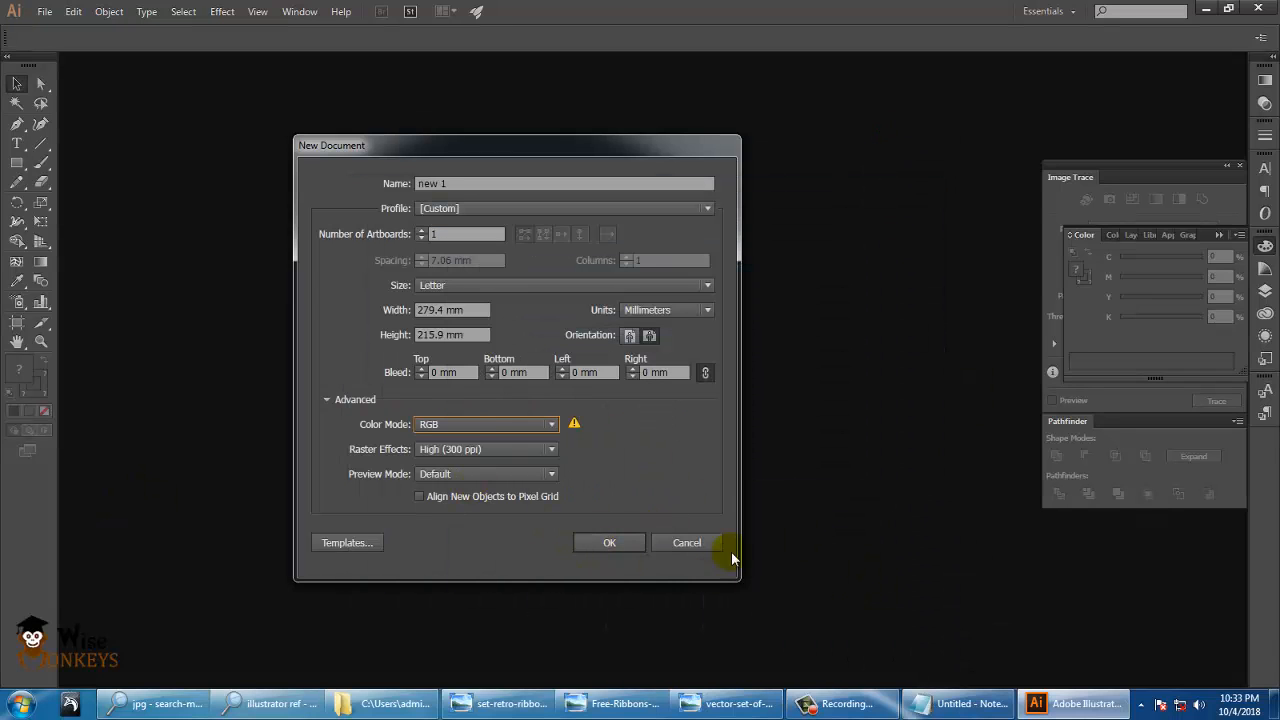
left_click(478, 449)
left_click(478, 449)
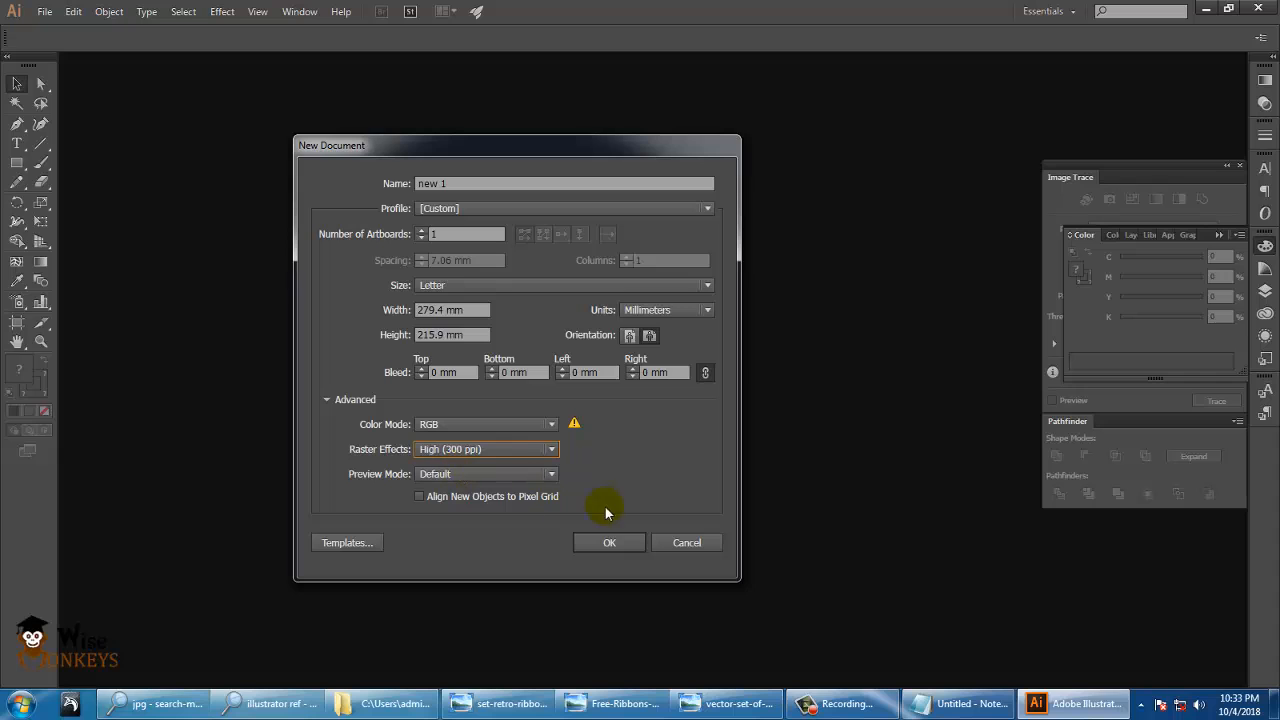
Step: Create the "new 1" document with the chosen Letter, RGB and 300 ppi settings and view it at actual size
left_click(616, 545)
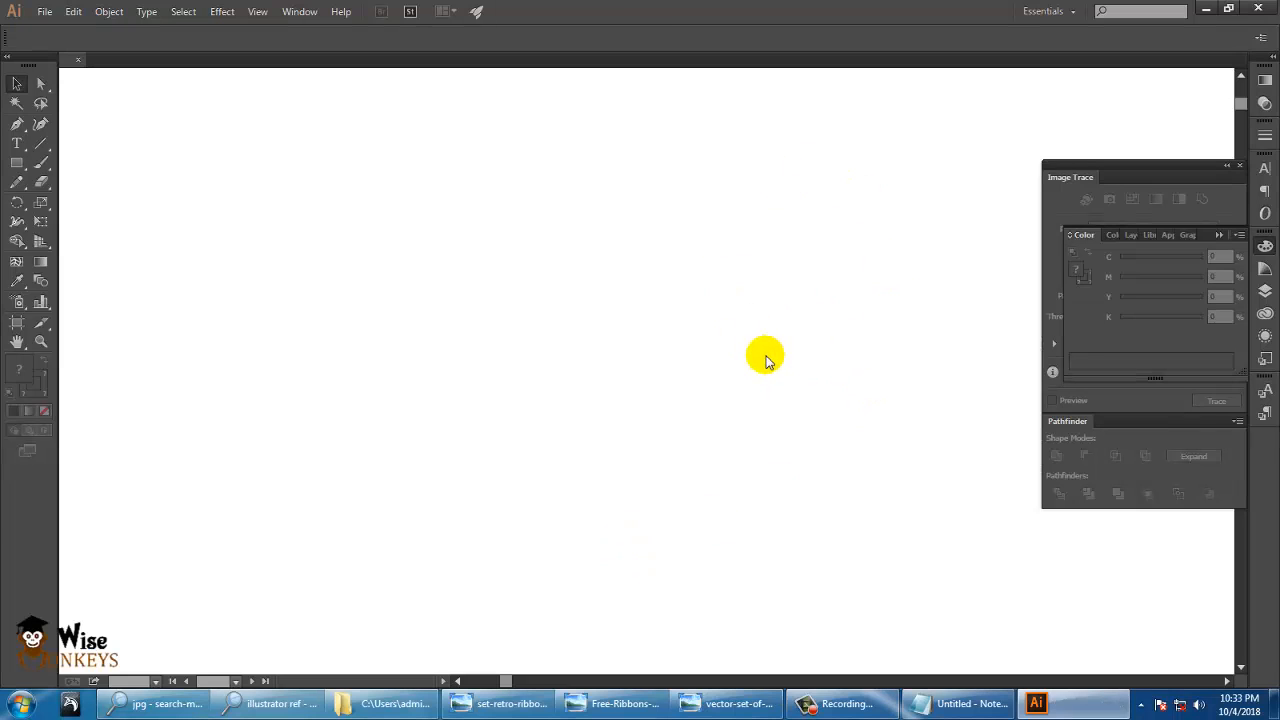
key("ctrl+1")
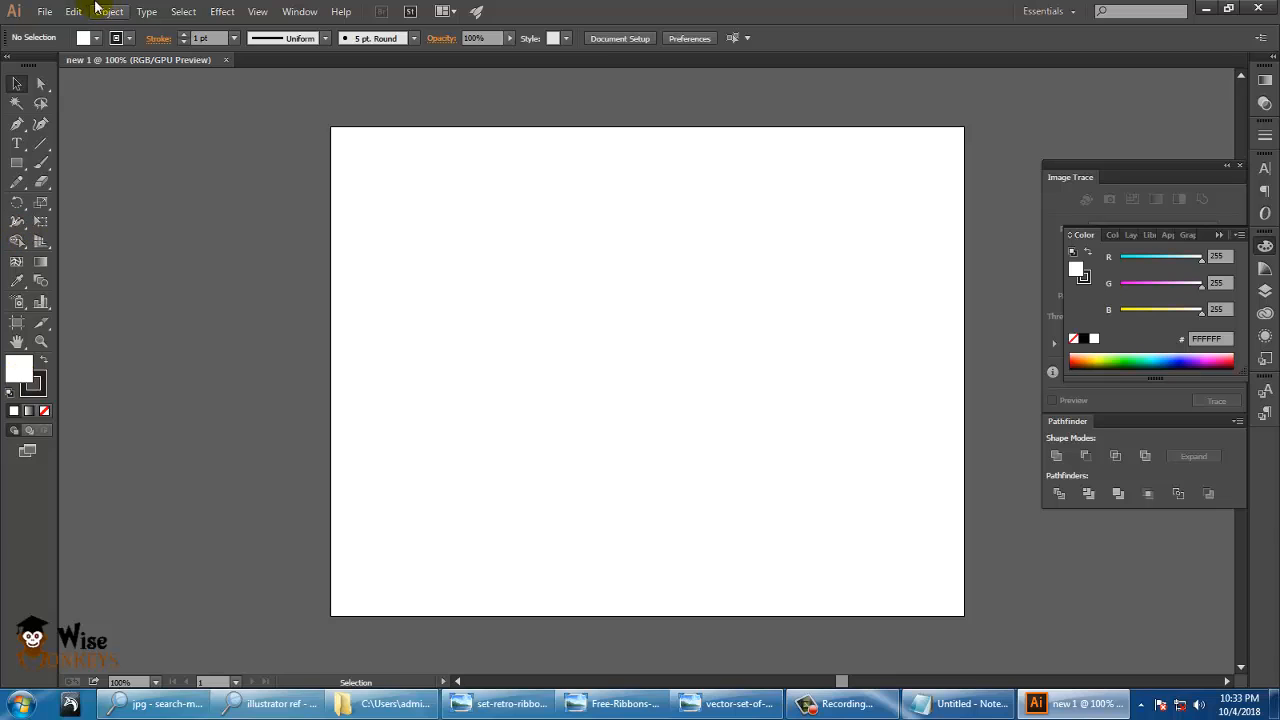
Step: Hide the Control panel and show it again
left_click(300, 11)
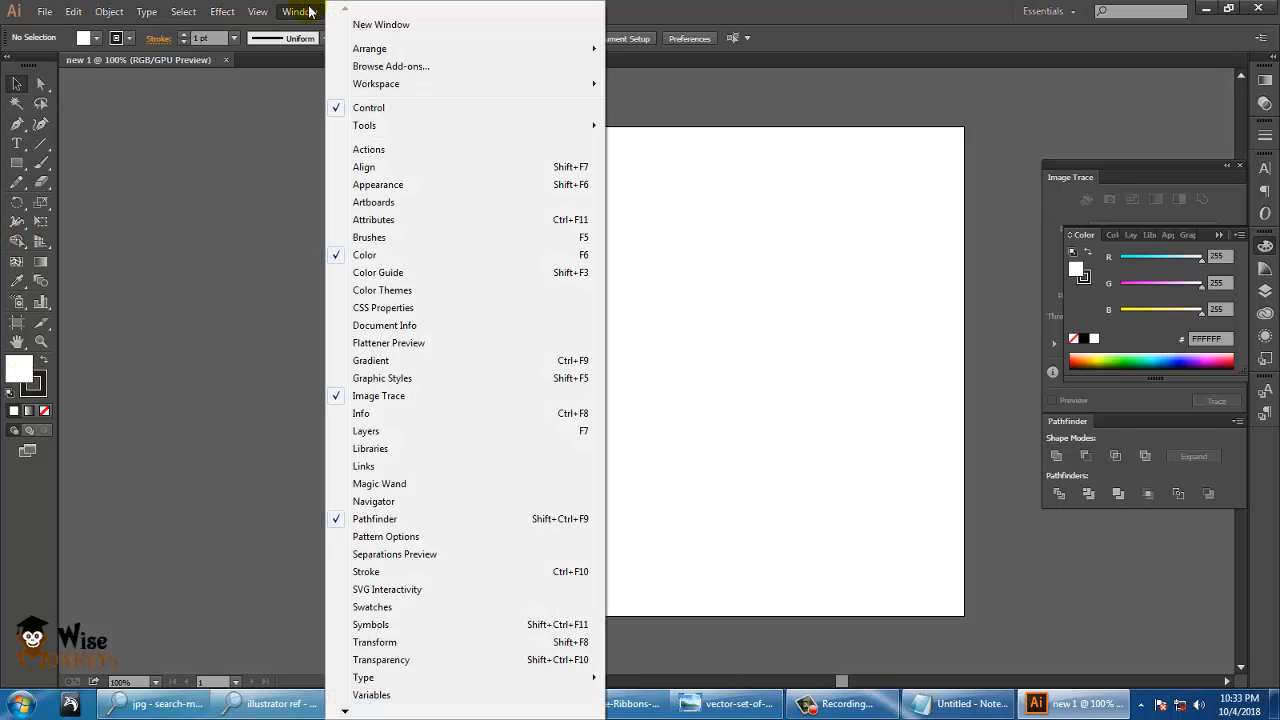
left_click(386, 107)
left_click(300, 11)
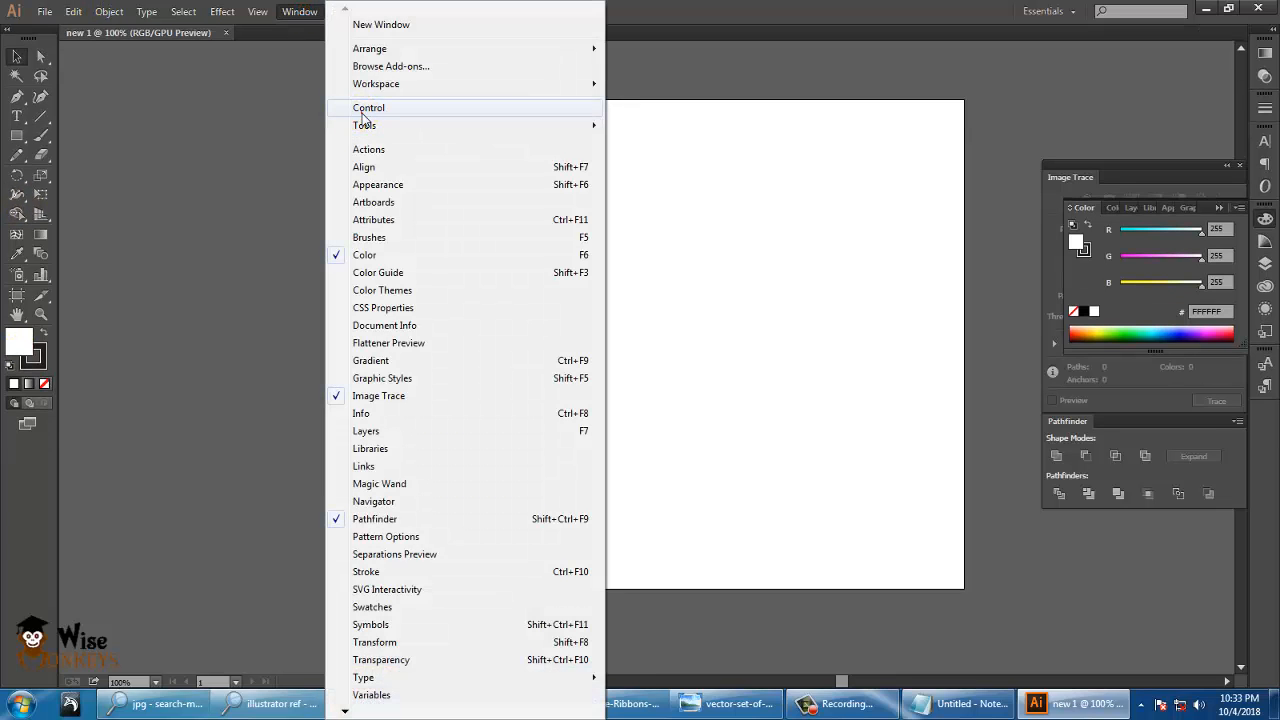
left_click(360, 110)
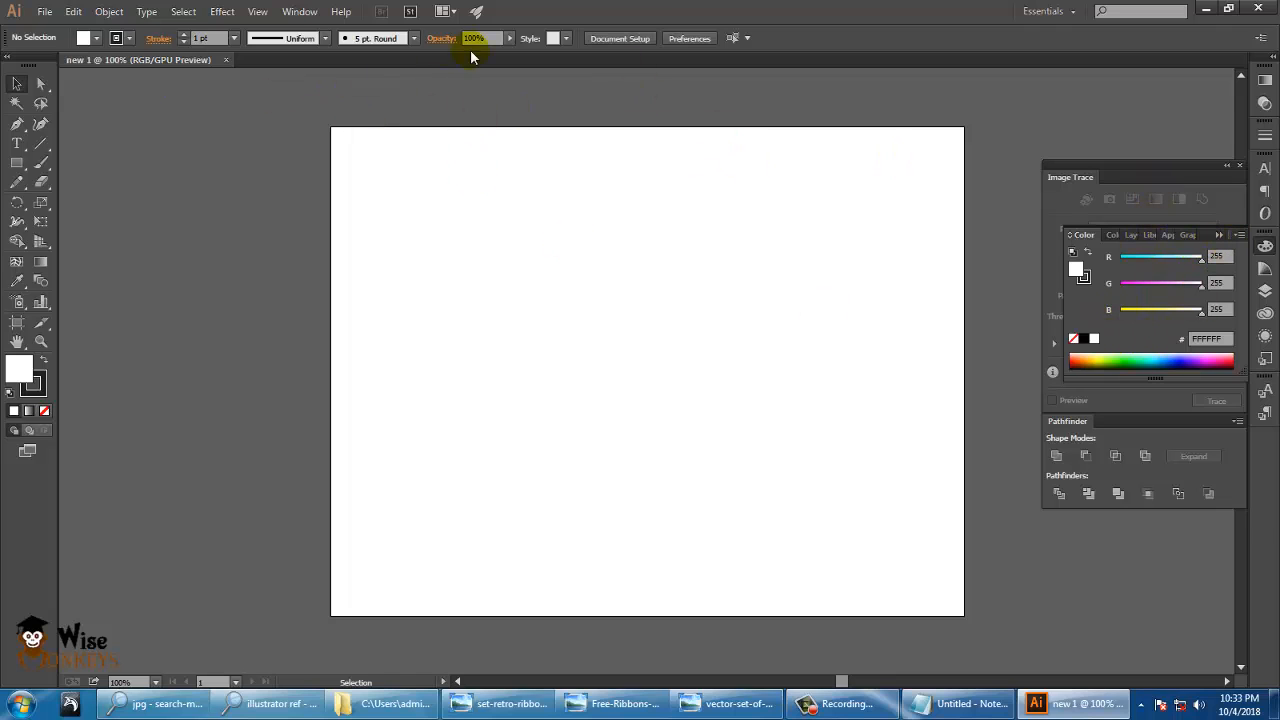
Step: Show the Layers panel and extend its height to make room for more layers
left_click(301, 12)
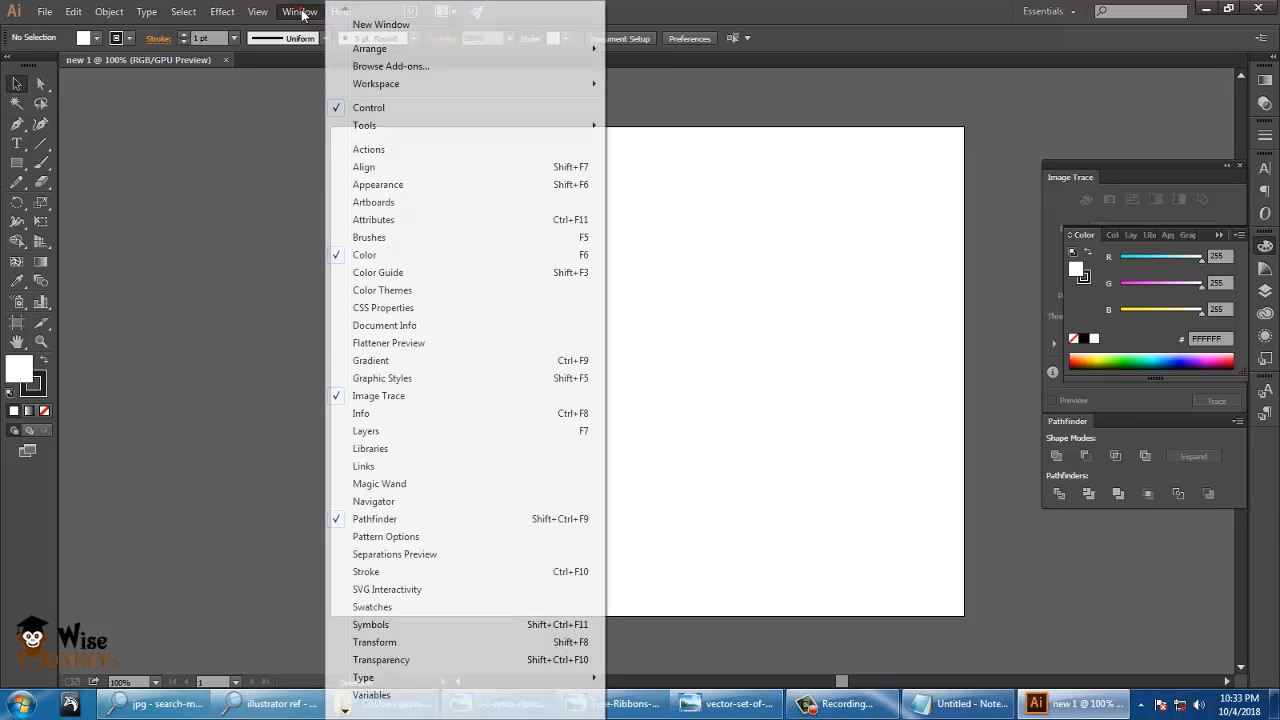
left_click(475, 431)
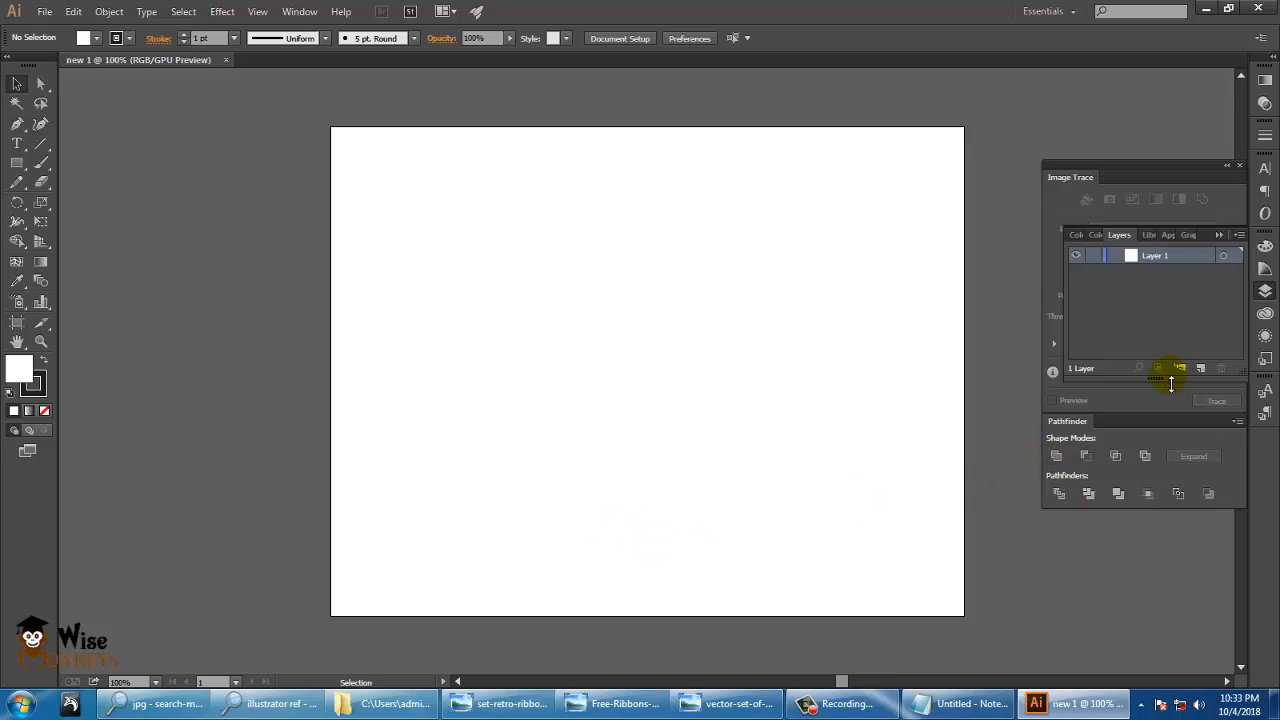
left_click_drag(1171, 384, 1153, 594)
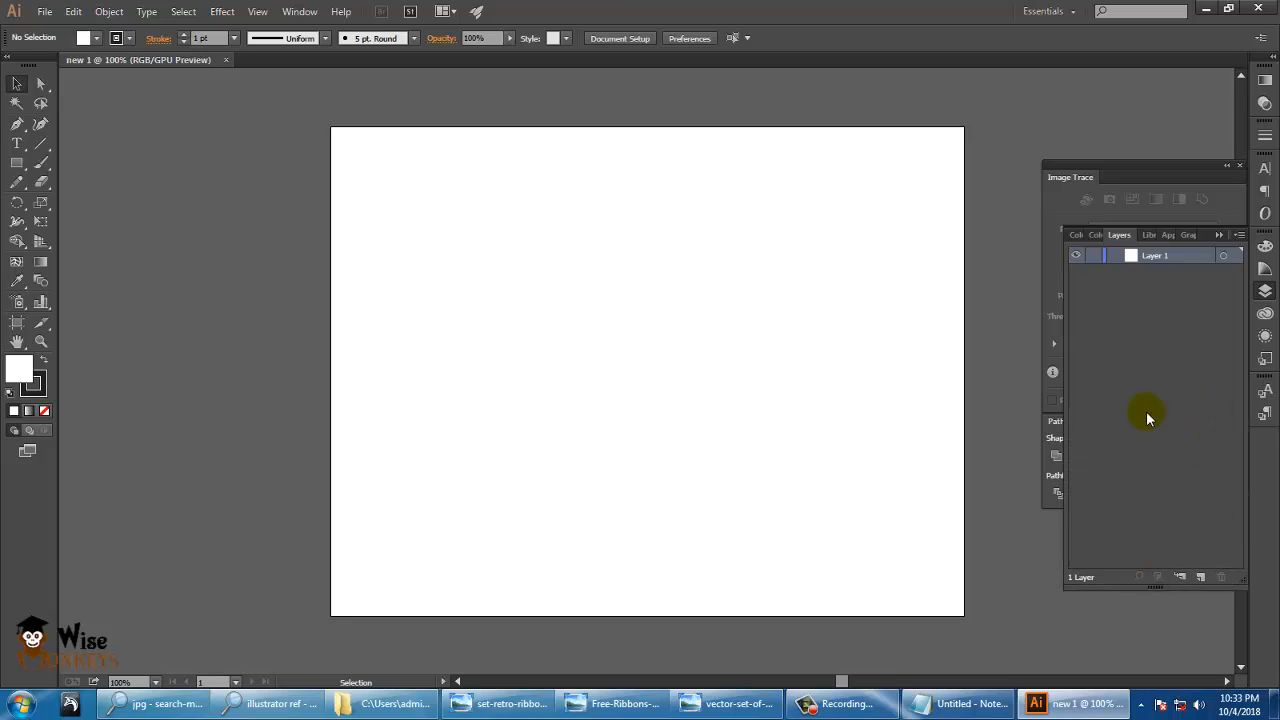
left_click(563, 392)
left_click_drag(575, 196, 731, 329)
left_click(429, 149)
mouse_move(440, 355)
left_mouse_down()
mouse_move(587, 422)
mouse_move(580, 400)
left_mouse_up()
left_click(543, 328)
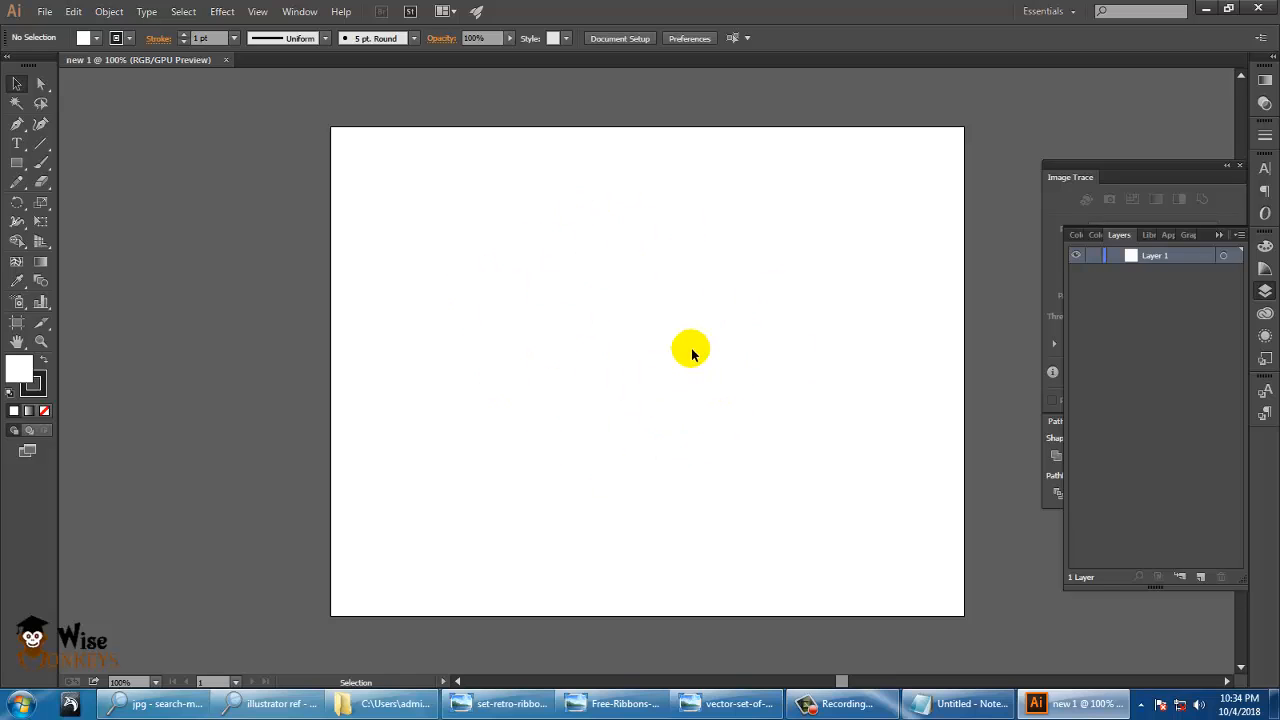
key("ctrl+plus")
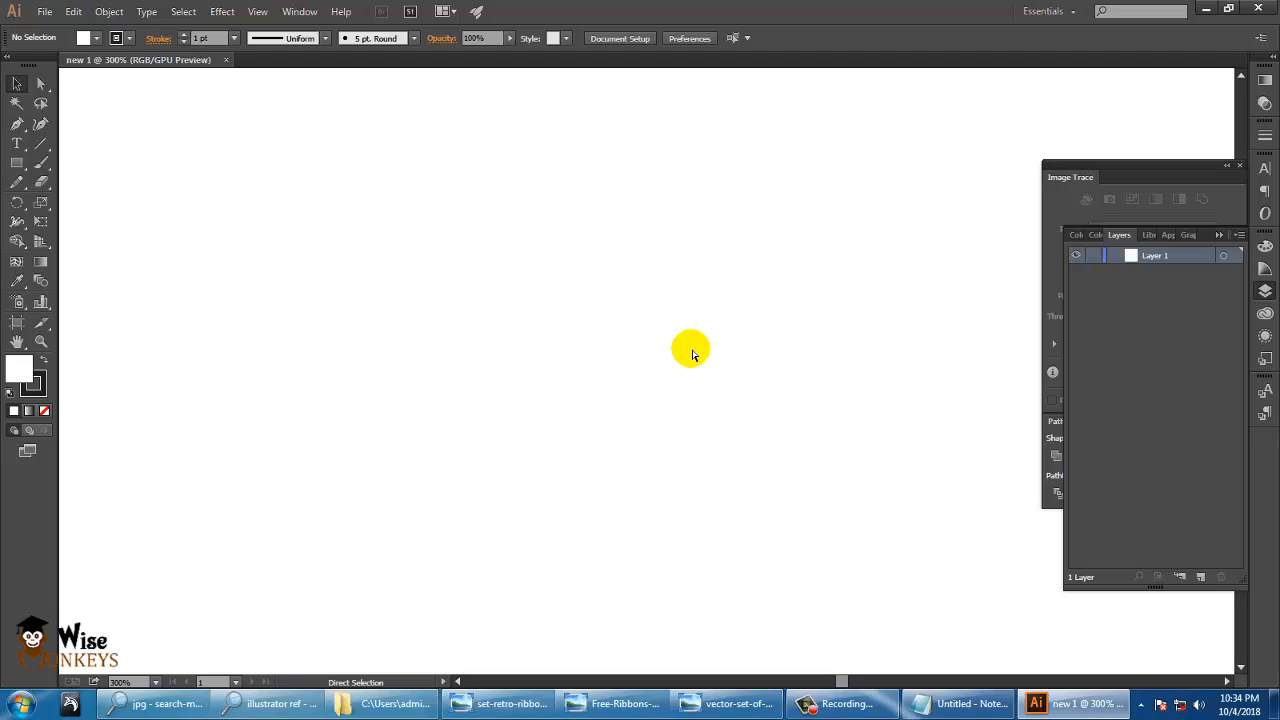
Step: In the Notepad notes, add "ctrl + zoom in", "ctrl - zoom out" and "ctrl + o fit to screen" below "print" after a blank line, then minimize Notepad
left_click(937, 700)
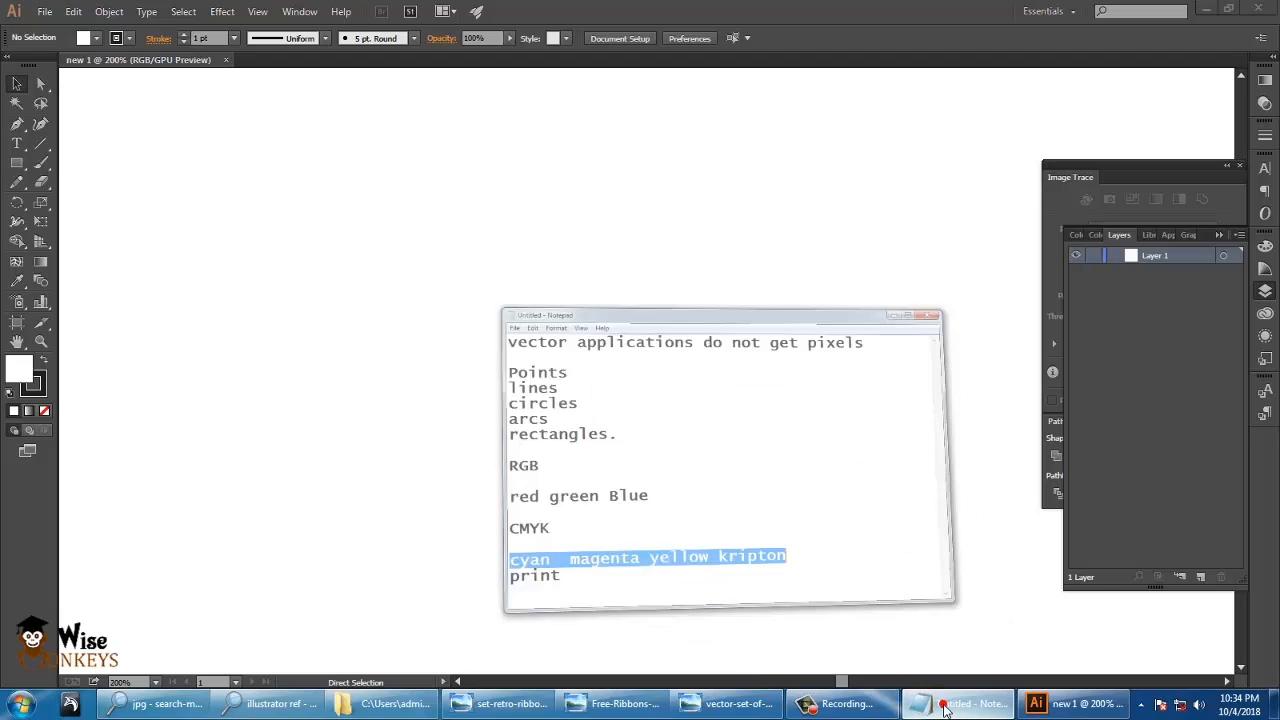
left_click(451, 534)
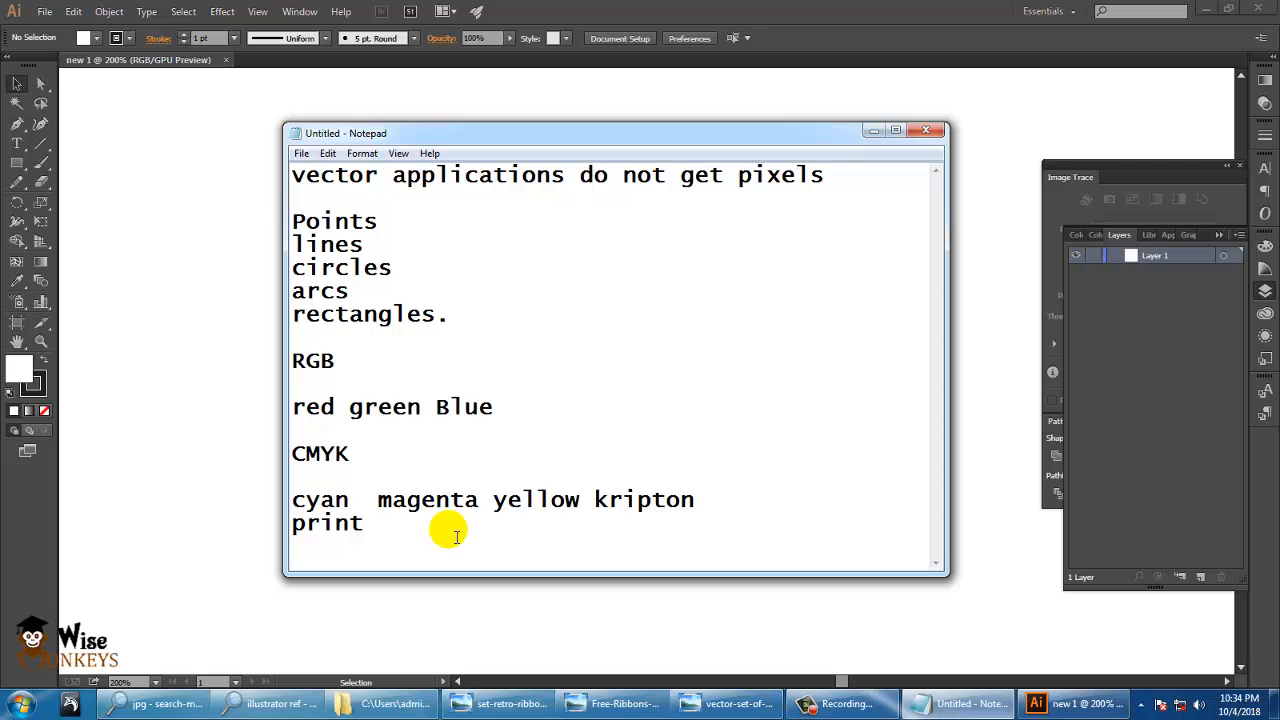
key("Return")
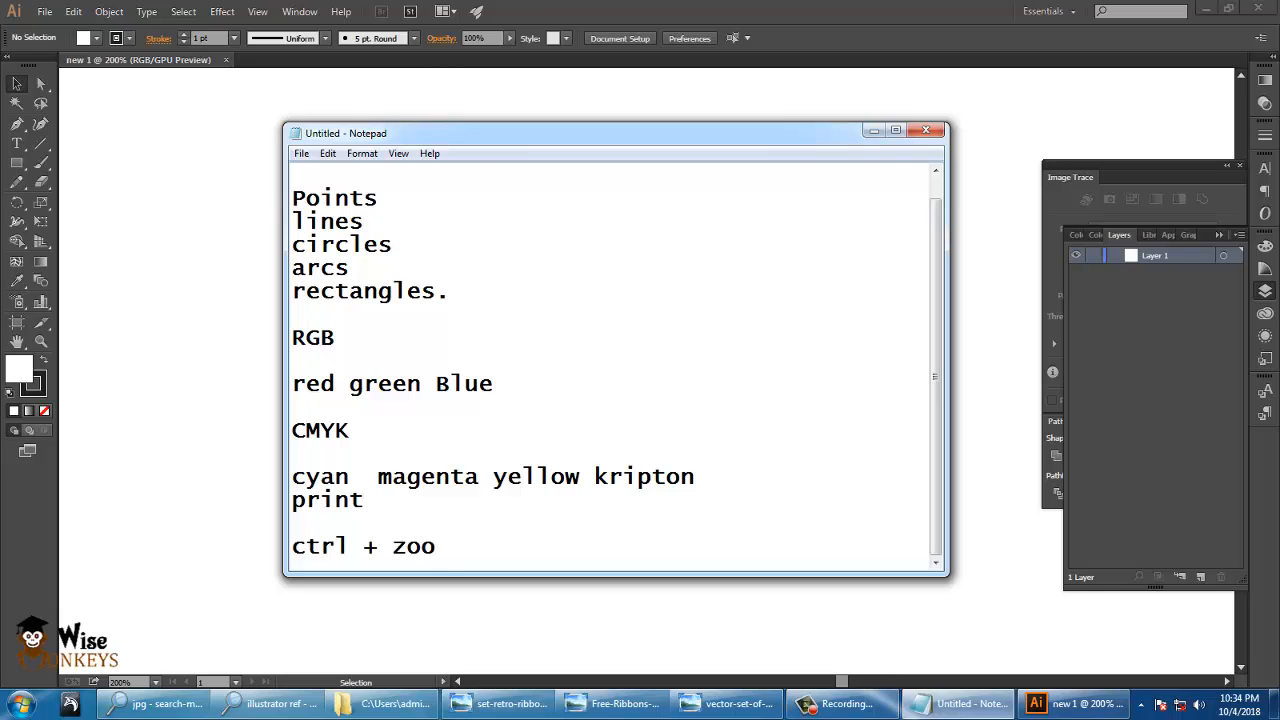
key("Return")
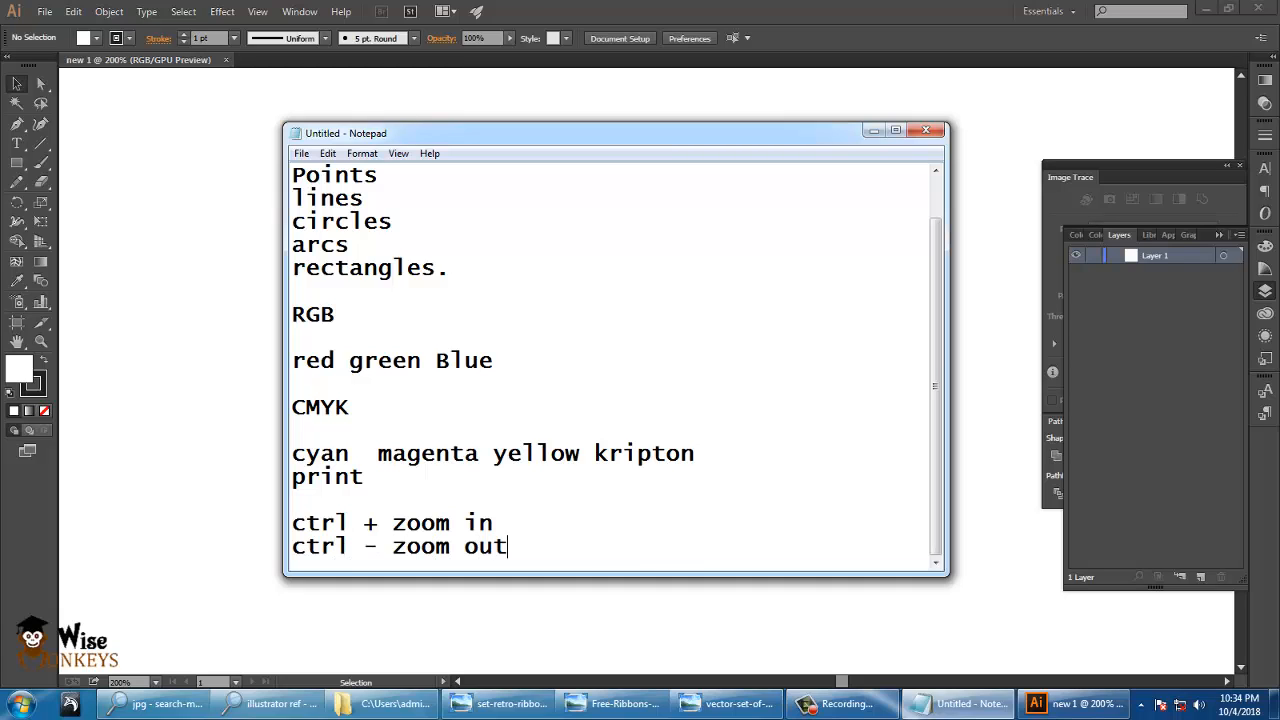
key("Return")
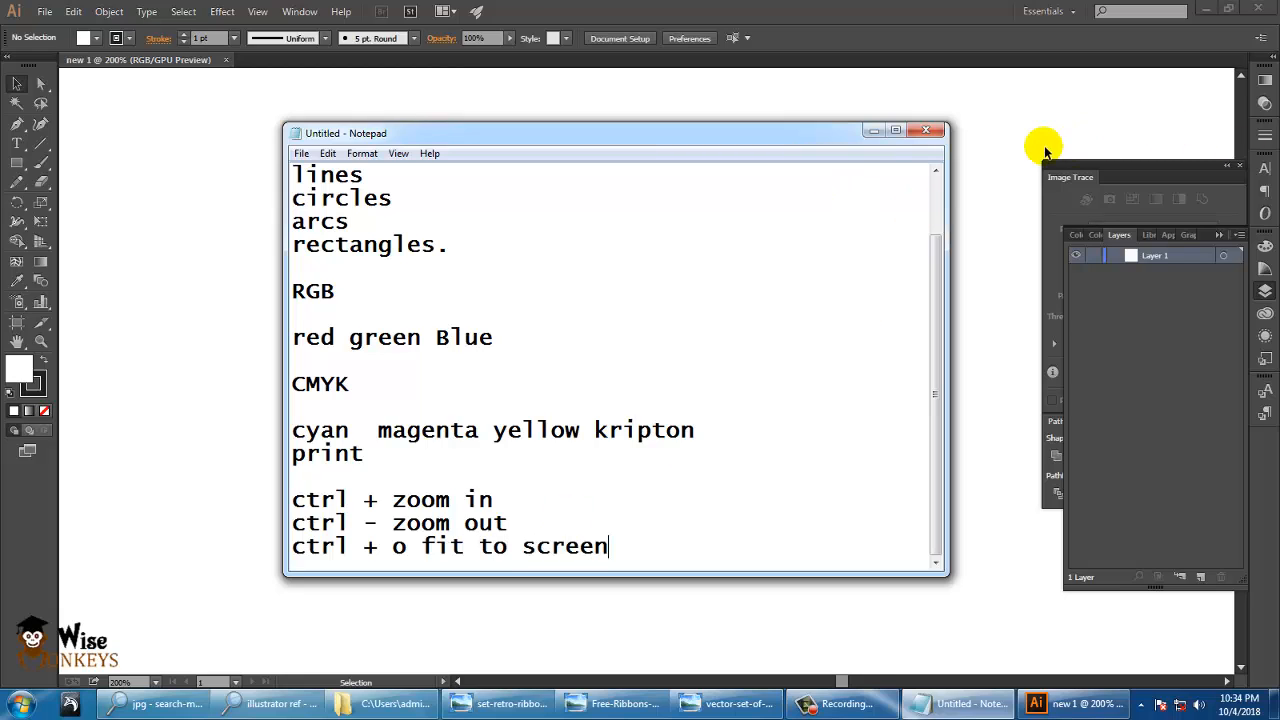
left_click(872, 131)
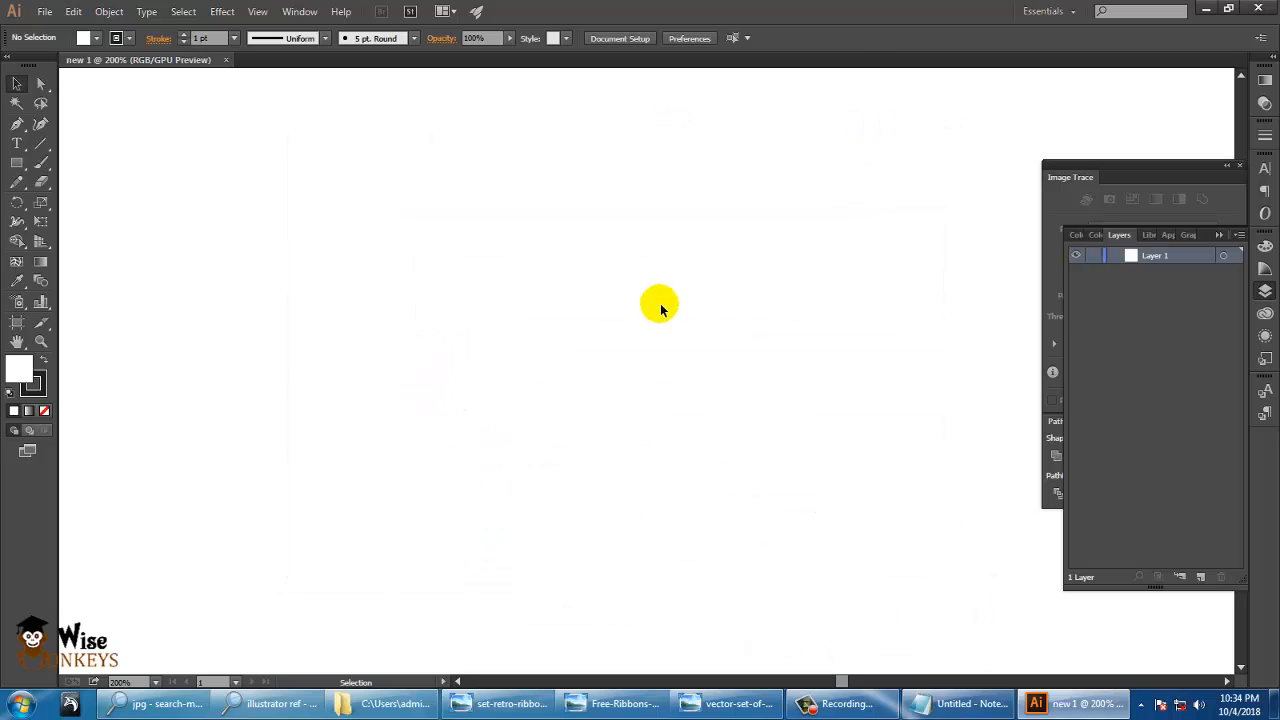
Step: Draw a rectangle about 115.7 mm by 102.3 mm in the artboard's upper-left area and move it slightly up and left
key("ctrl+1")
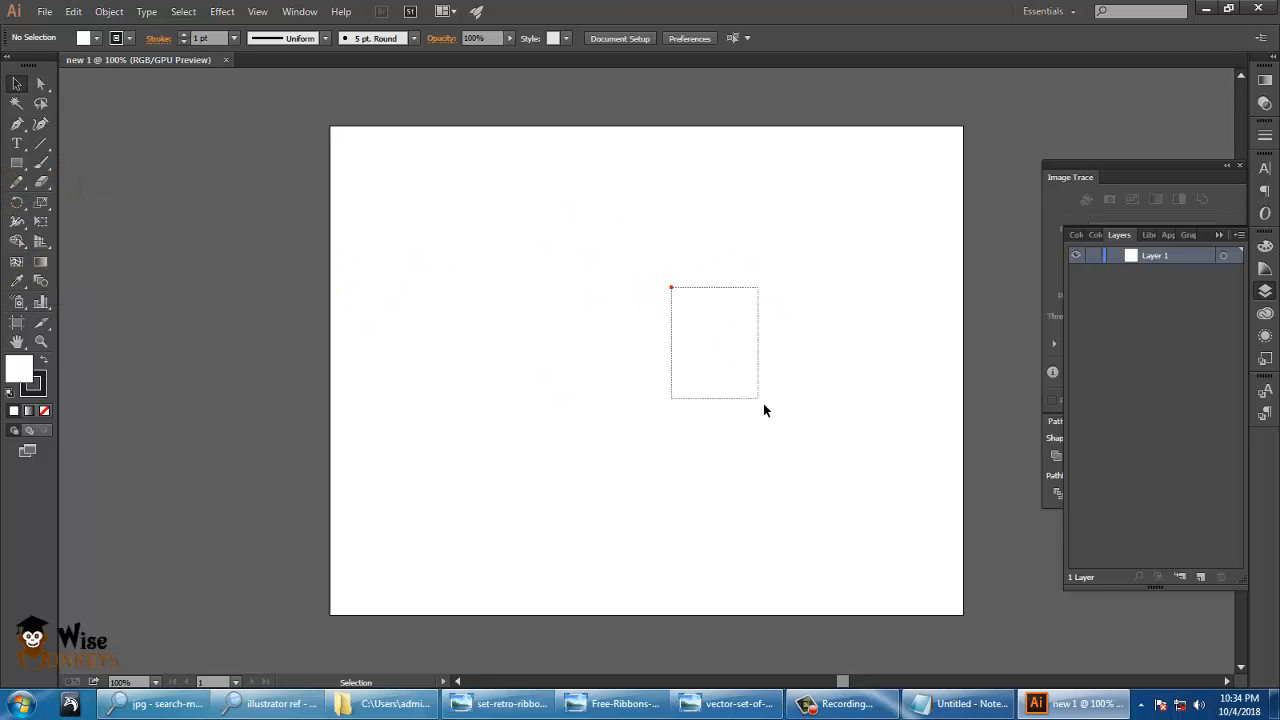
left_click(212, 250)
left_click_drag(16, 162, 70, 170)
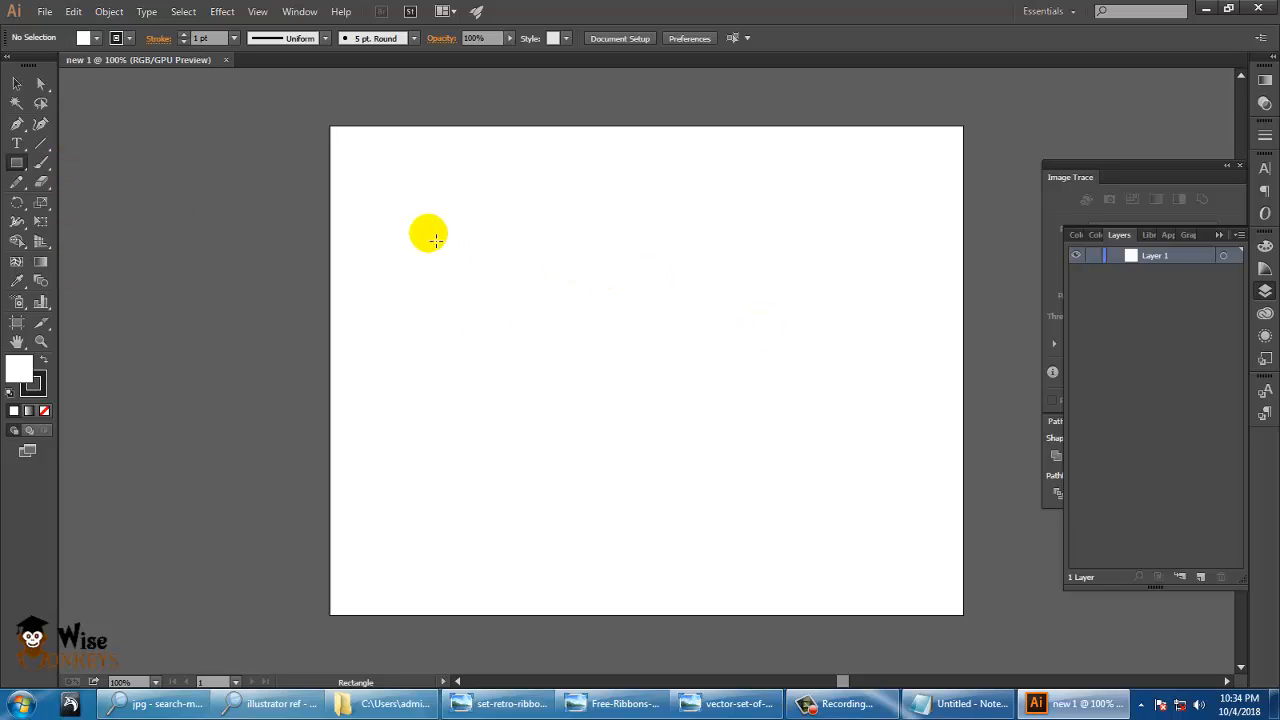
left_click_drag(414, 188, 676, 418)
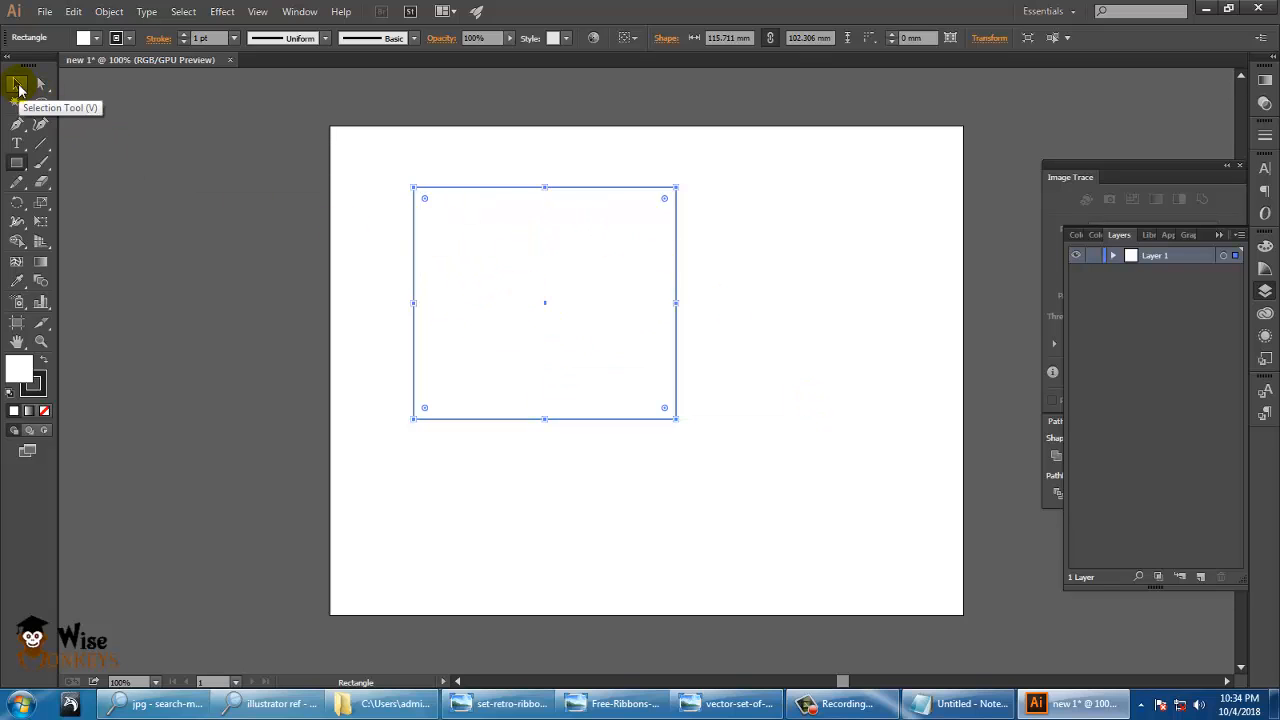
left_click(19, 90)
left_click_drag(676, 290, 582, 237)
Step: Fill the rectangle with blue, hex 2A3DC6
double_click(19, 368)
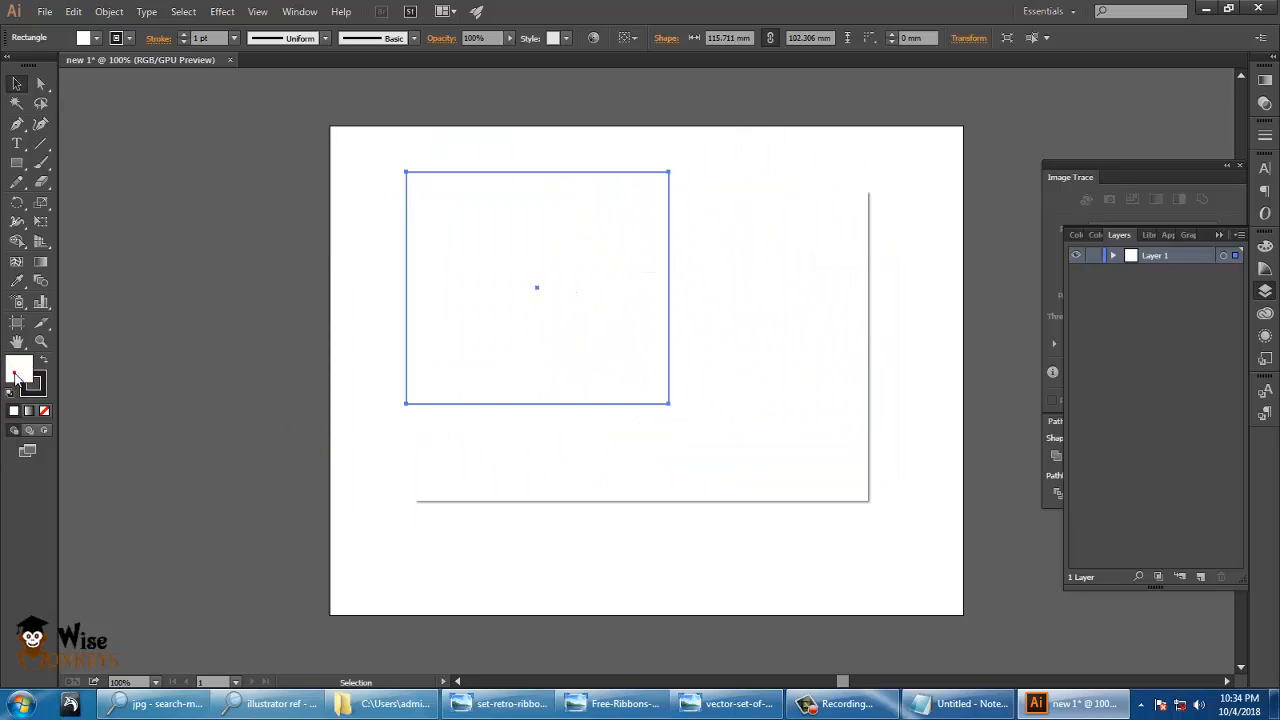
left_click(623, 316)
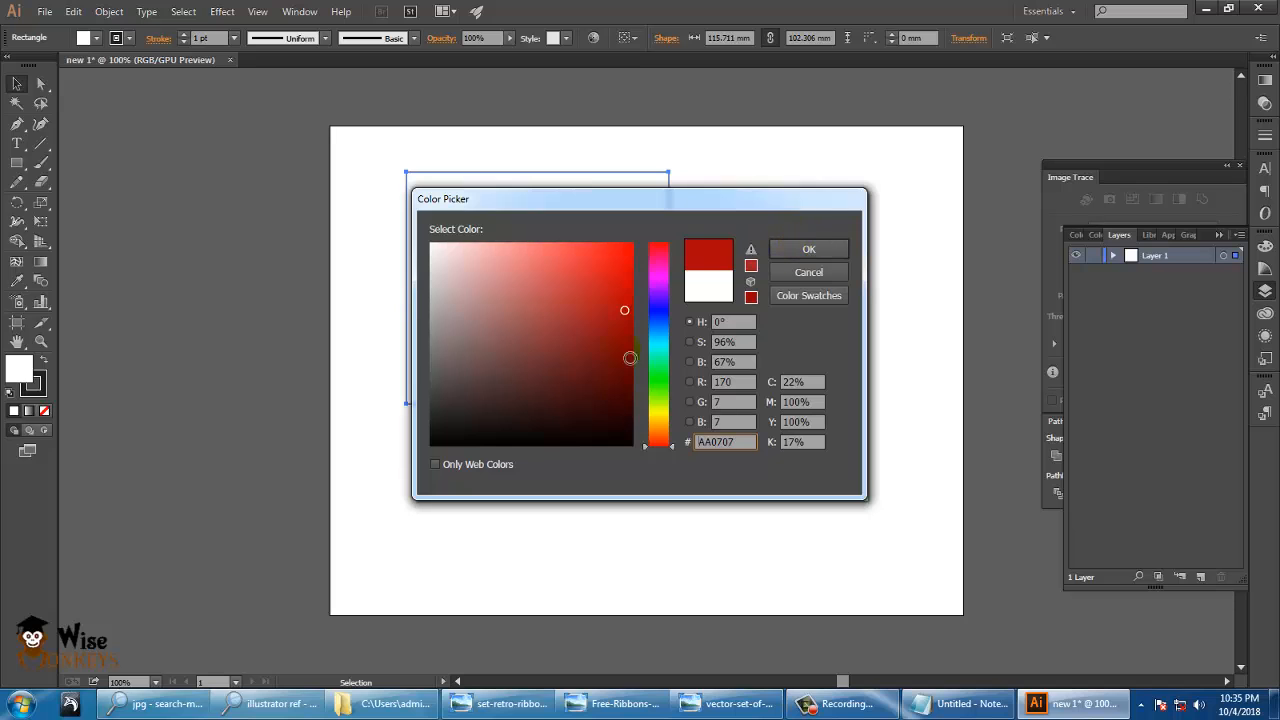
left_click_drag(658, 350, 658, 314)
left_click(590, 289)
left_click(808, 249)
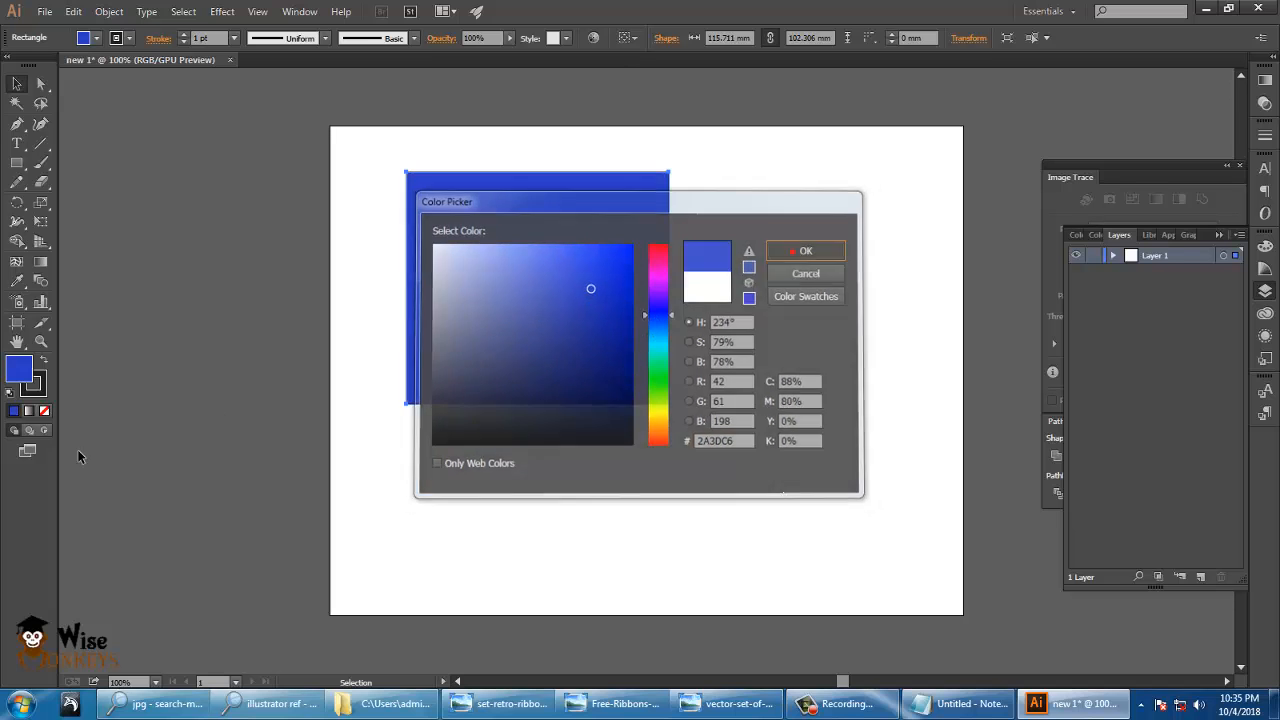
Step: Set the rectangle's stroke color to green, hex 00D805
left_click(35, 390)
double_click(35, 393)
left_click(660, 337)
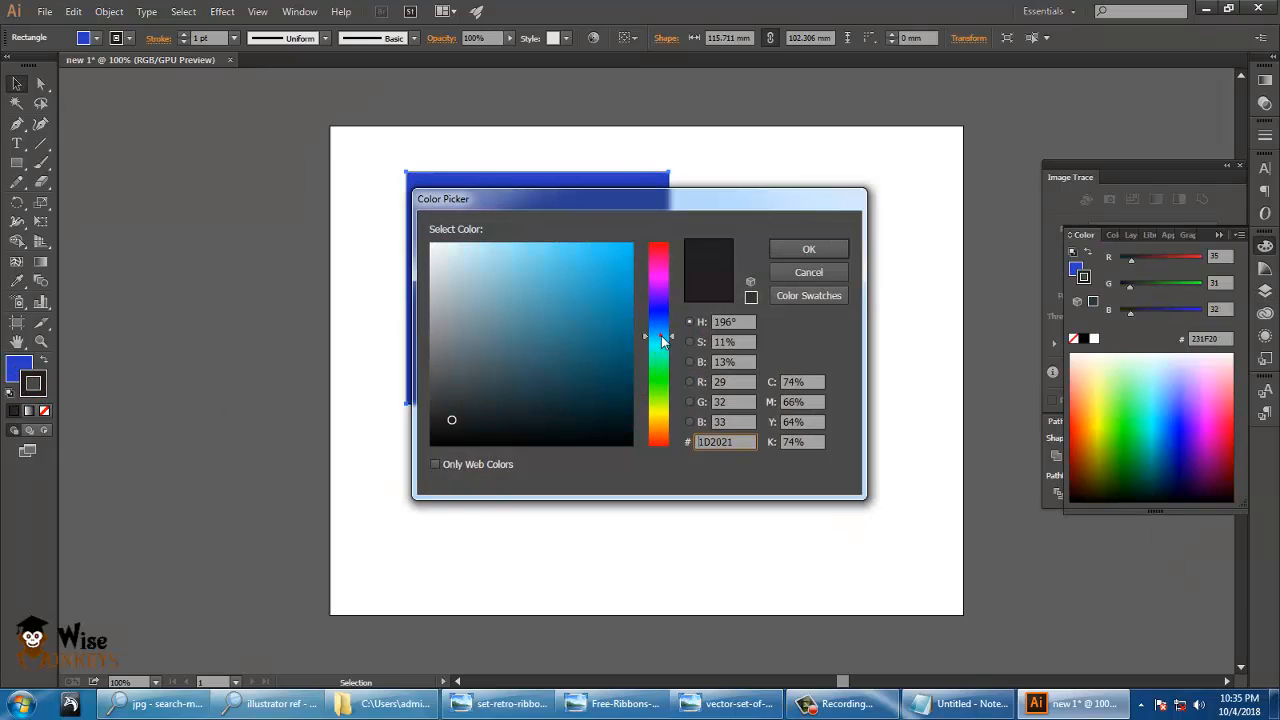
left_click(623, 329)
key("Return")
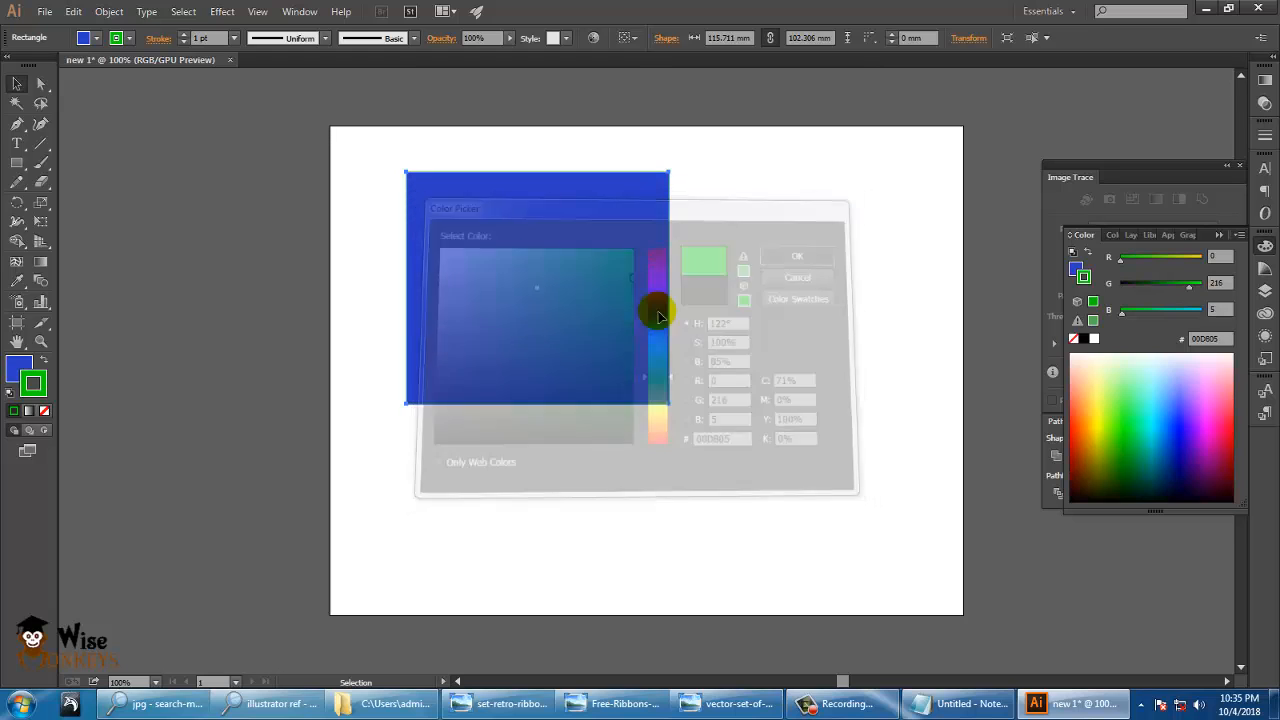
Step: Zoom in to 6400% on the rectangle's lower-right corner to examine the sharpness of its fill and stroke edges
key("ctrl+plus")
key("ctrl+plus")
key("ctrl+plus")
key("ctrl+plus")
key("ctrl+plus")
key("ctrl+plus")
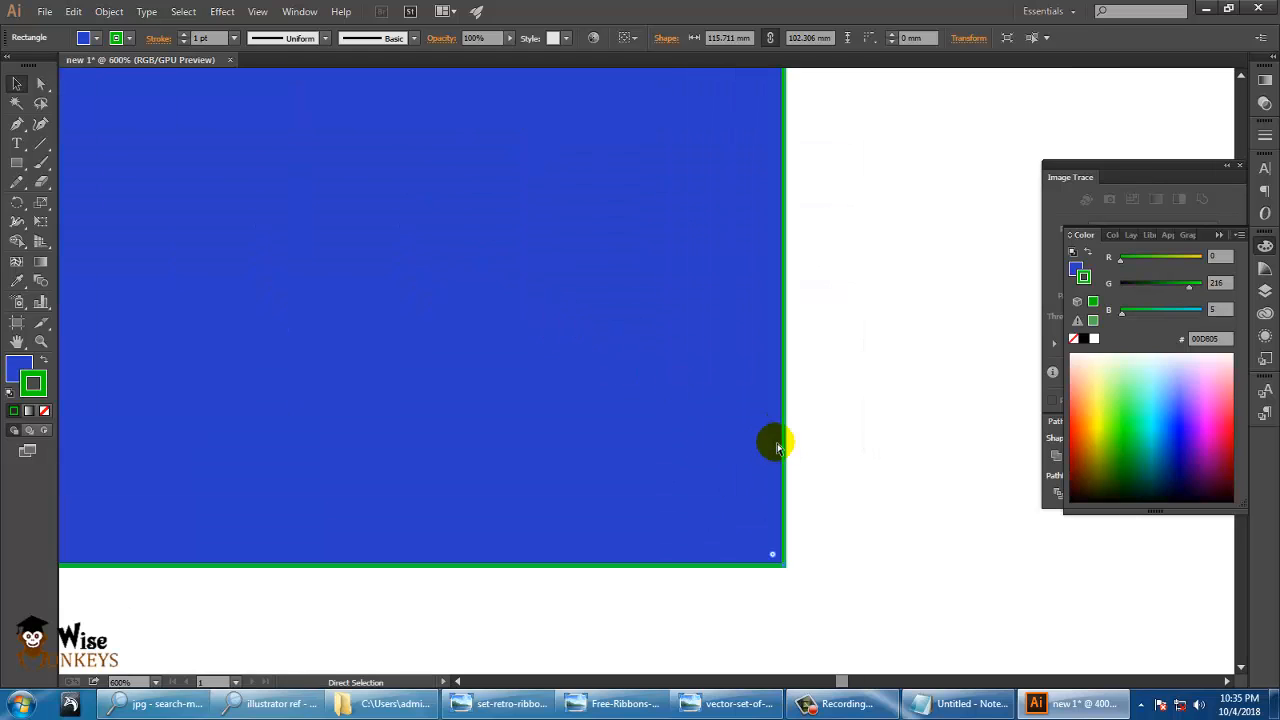
key("ctrl+plus")
key("ctrl+plus")
left_click_drag(846, 489, 722, 233)
key("ctrl+plus")
key("ctrl+plus")
key("ctrl+plus")
key("ctrl+plus")
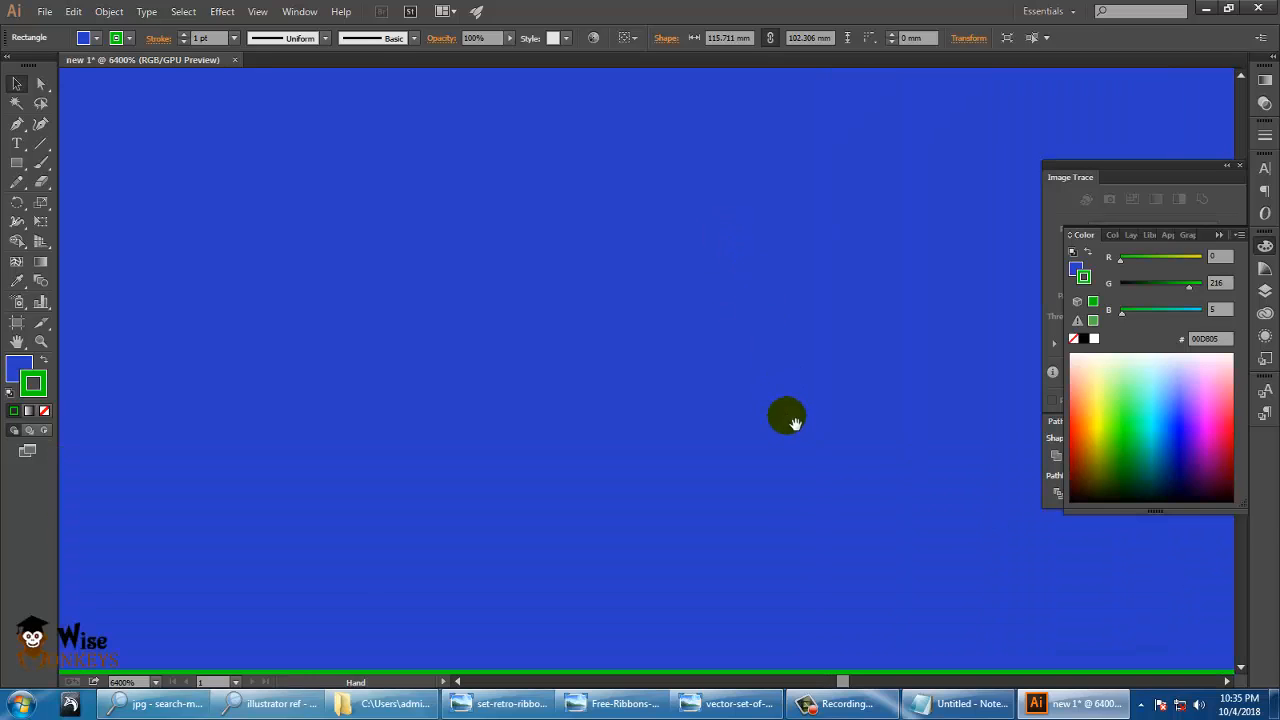
left_click_drag(794, 423, 675, 400)
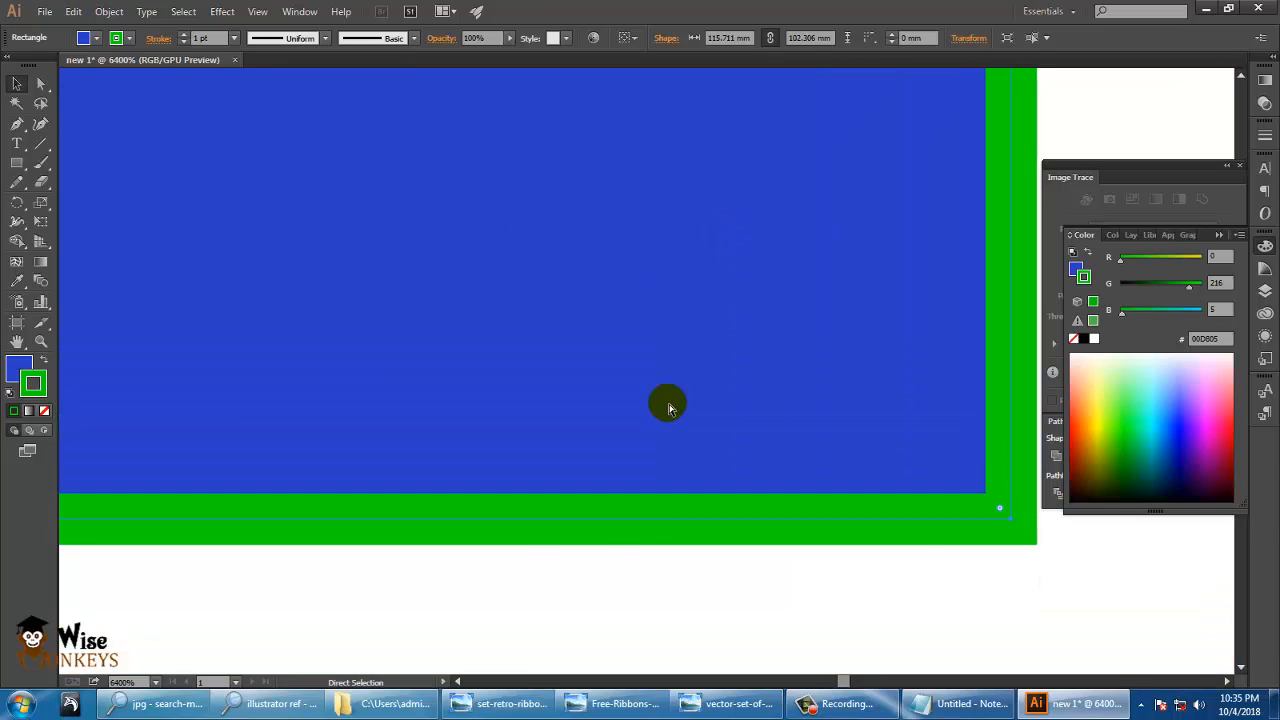
Step: Fit the artboard in the window and move the whole rectangle to the artboard's upper-left area with the Selection tool
key("ctrl+0")
left_click_drag(499, 273, 516, 328)
left_click_drag(549, 217, 574, 240)
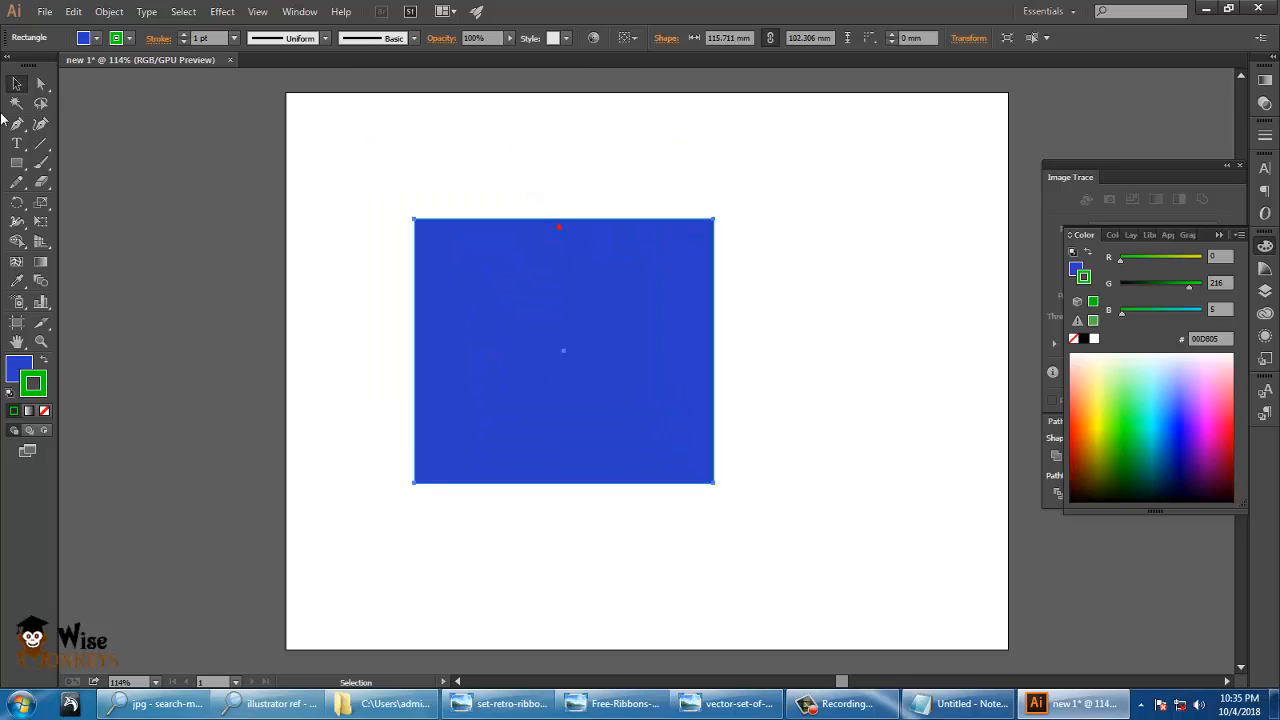
left_click(18, 85)
left_click_drag(643, 390, 603, 352)
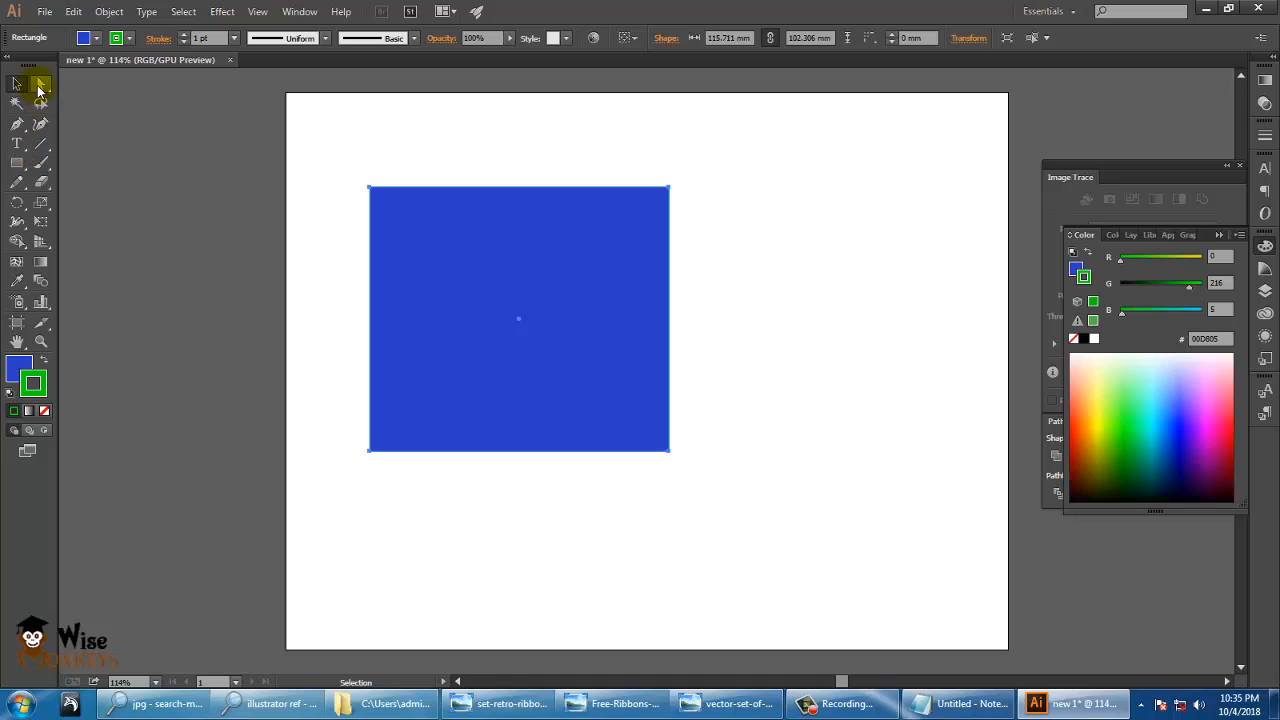
Step: With Direct Selection, move the rectangle's upper-right anchor to about X 132.5 mm, Y 13.4 mm and its lower-right anchor up and inward
left_click_drag(41, 84, 66, 95)
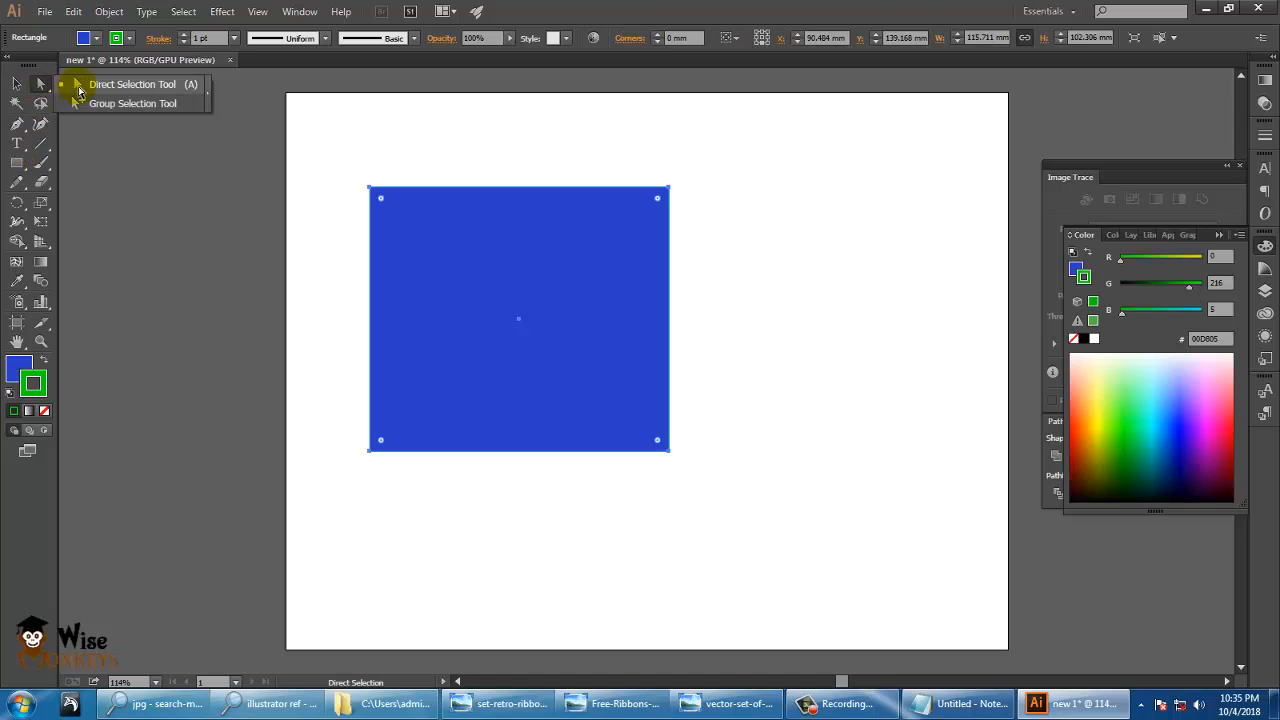
left_click(838, 218)
left_click(670, 189)
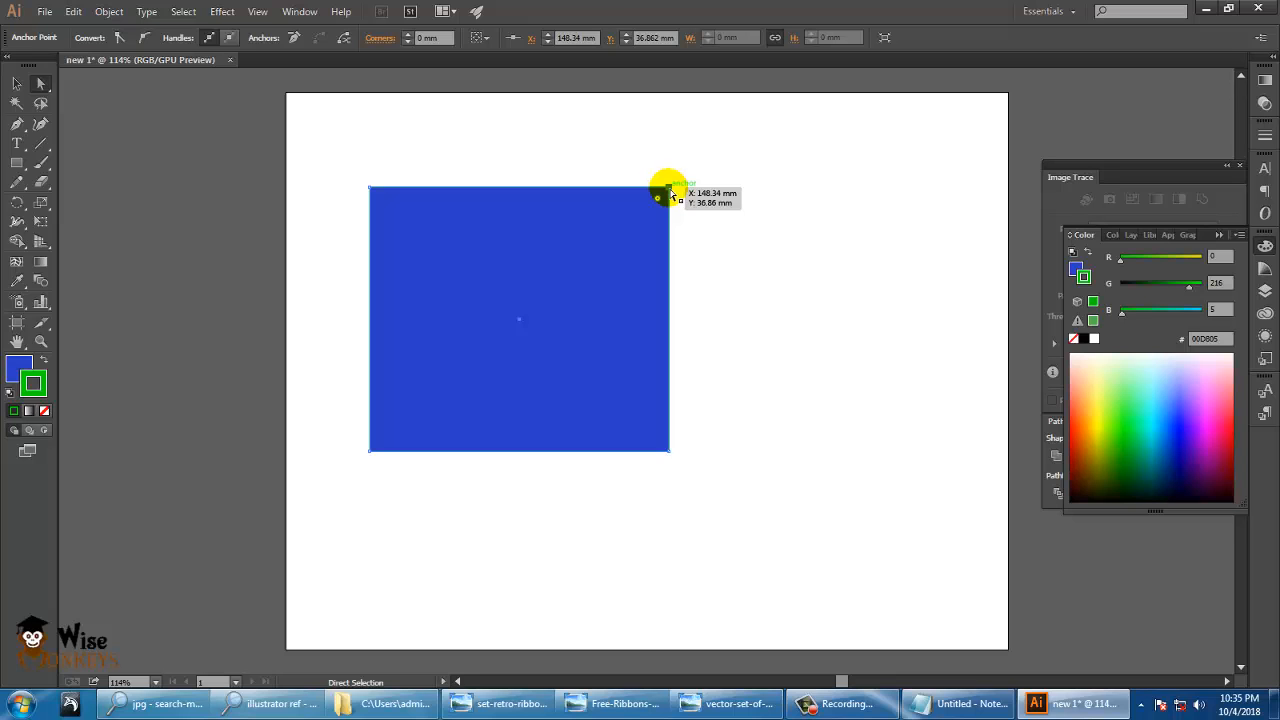
left_click_drag(669, 189, 628, 129)
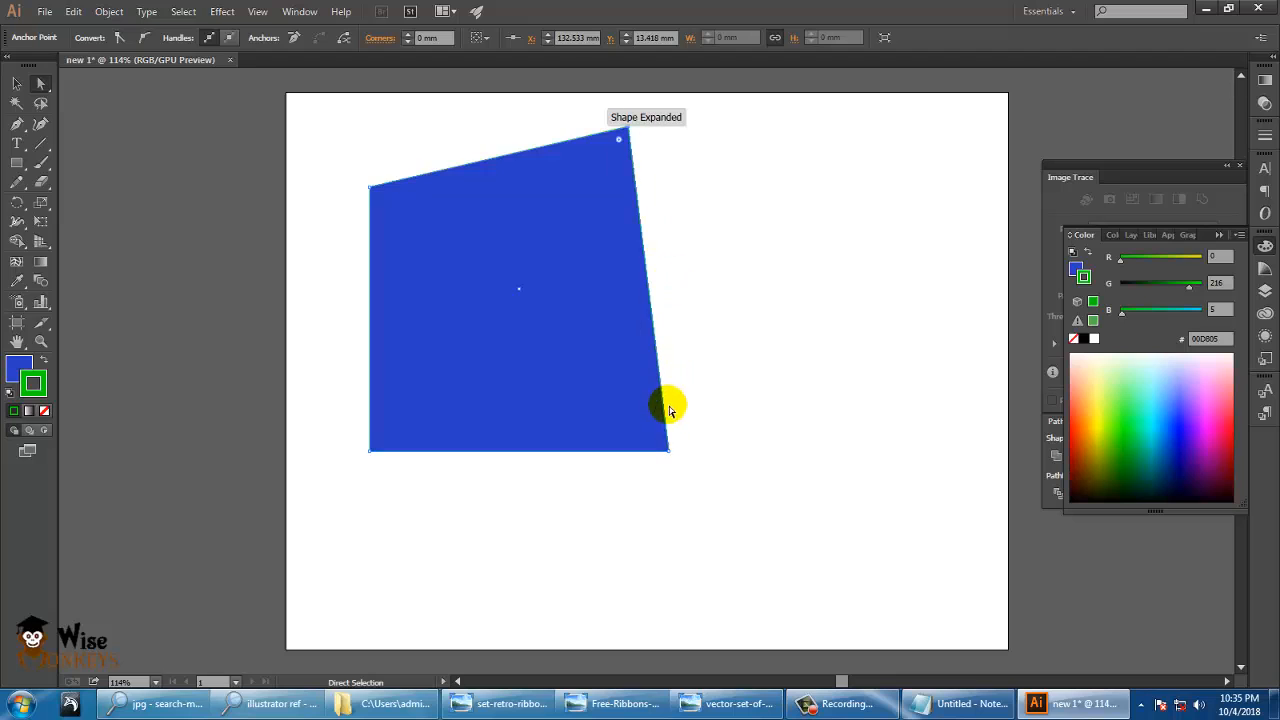
left_click_drag(667, 450, 613, 396)
Step: Select only the shape's lower-left anchor point and convert it to a smooth point
left_click_drag(318, 380, 406, 497)
left_click_drag(337, 386, 471, 517)
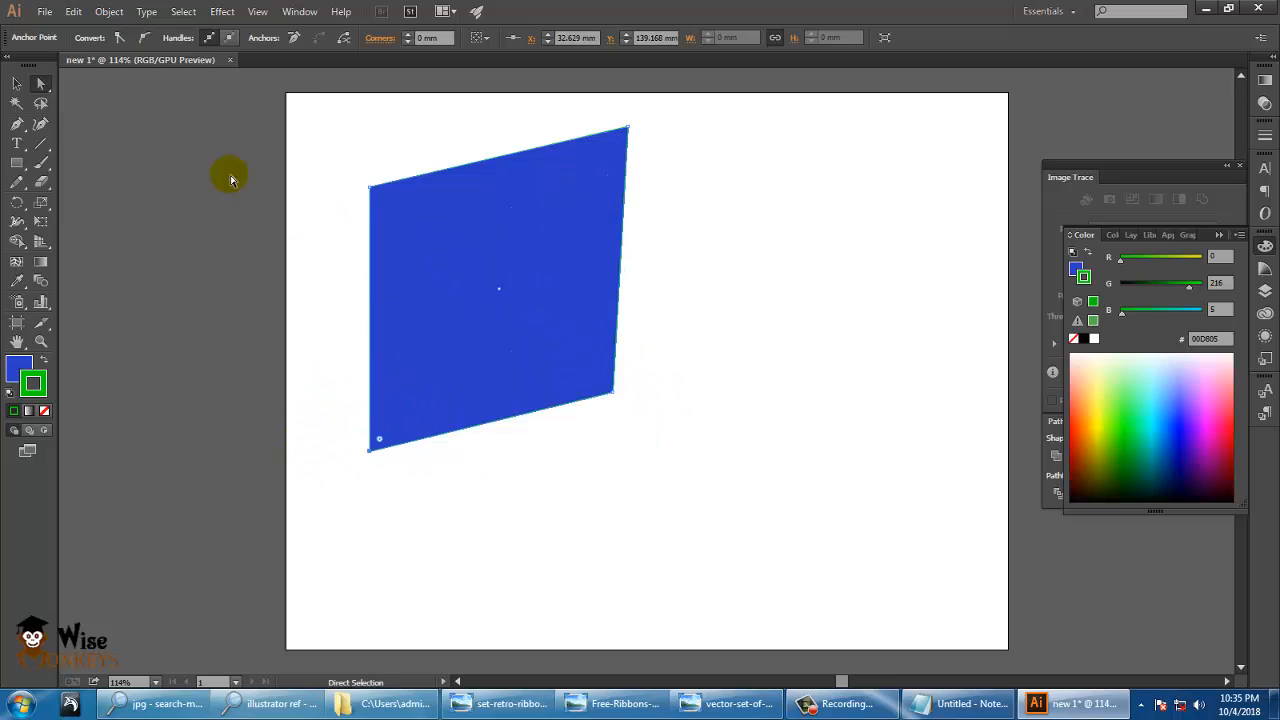
left_click_drag(45, 88, 81, 89)
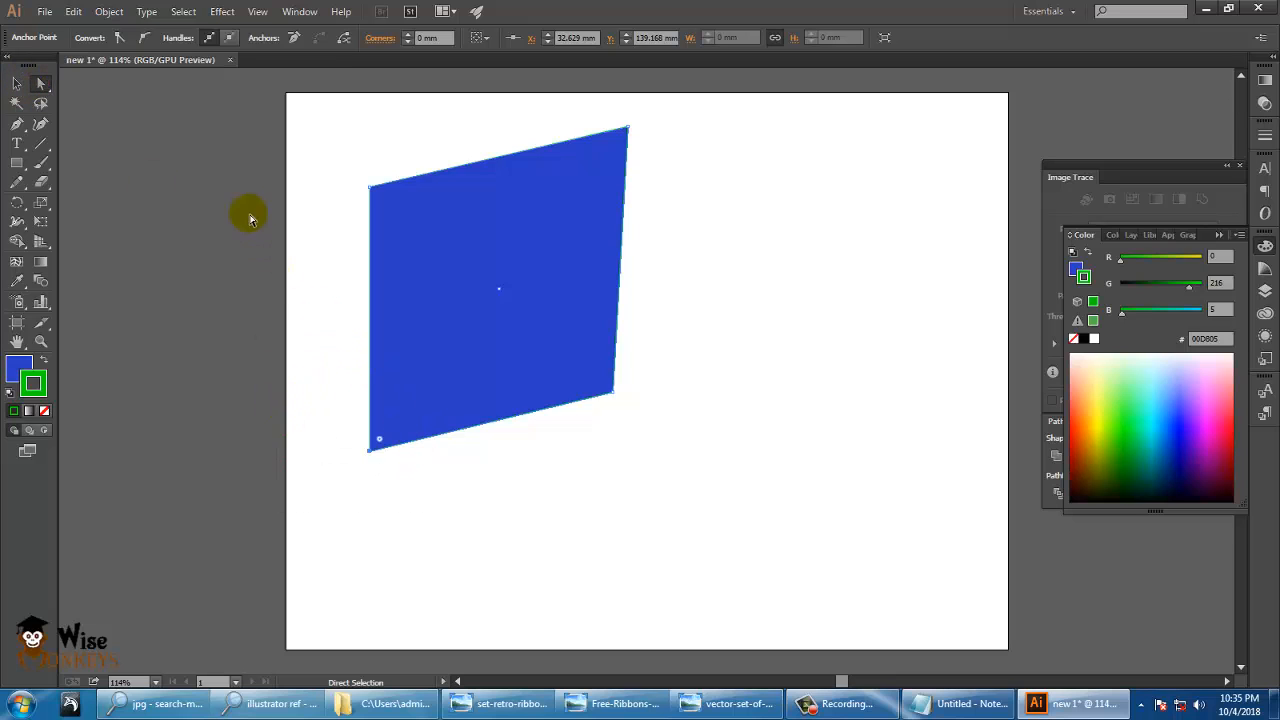
left_click(141, 40)
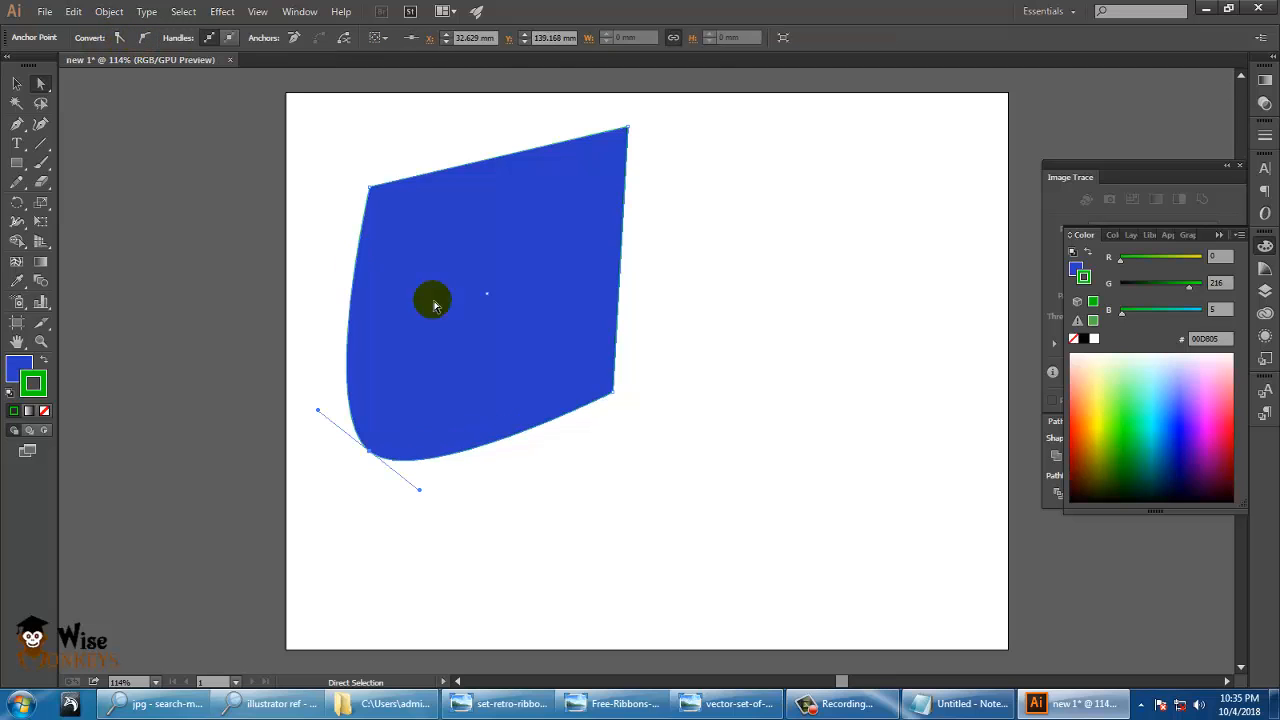
Step: Convert the shape's lower-right anchor to a smooth point and pull its upper direction handle outward to widen the curve
left_click(541, 427)
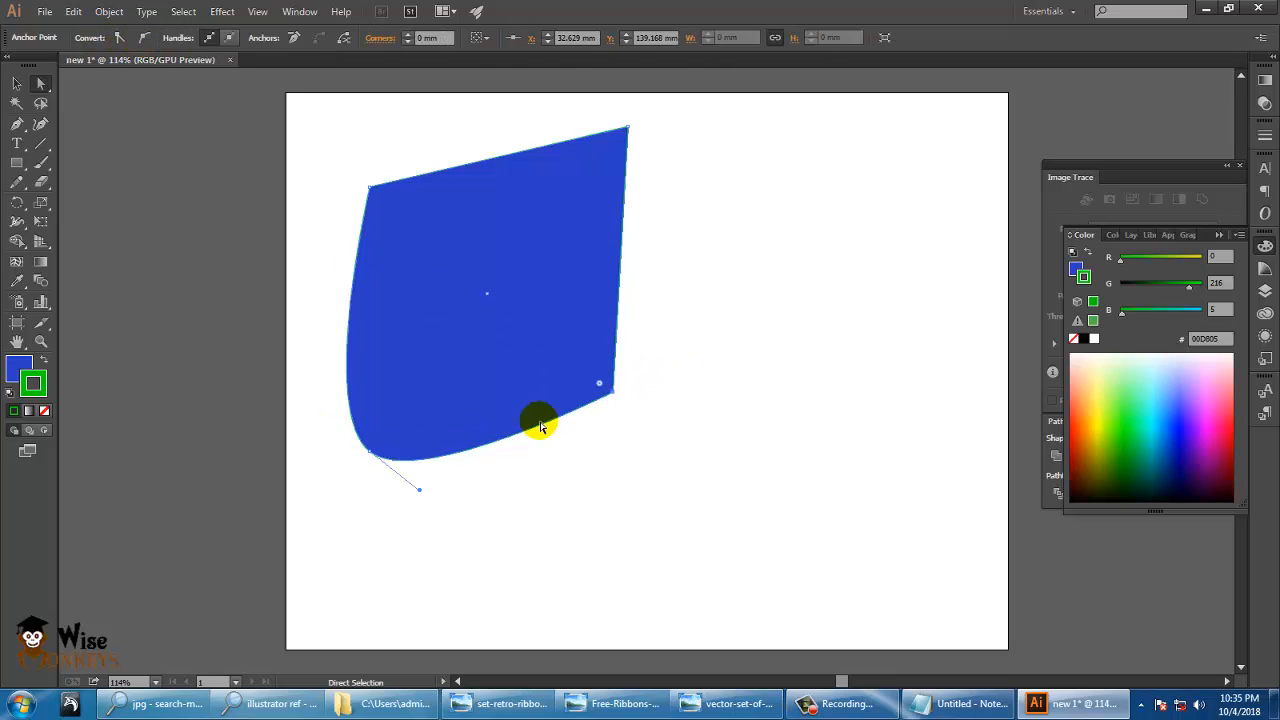
left_click(141, 39)
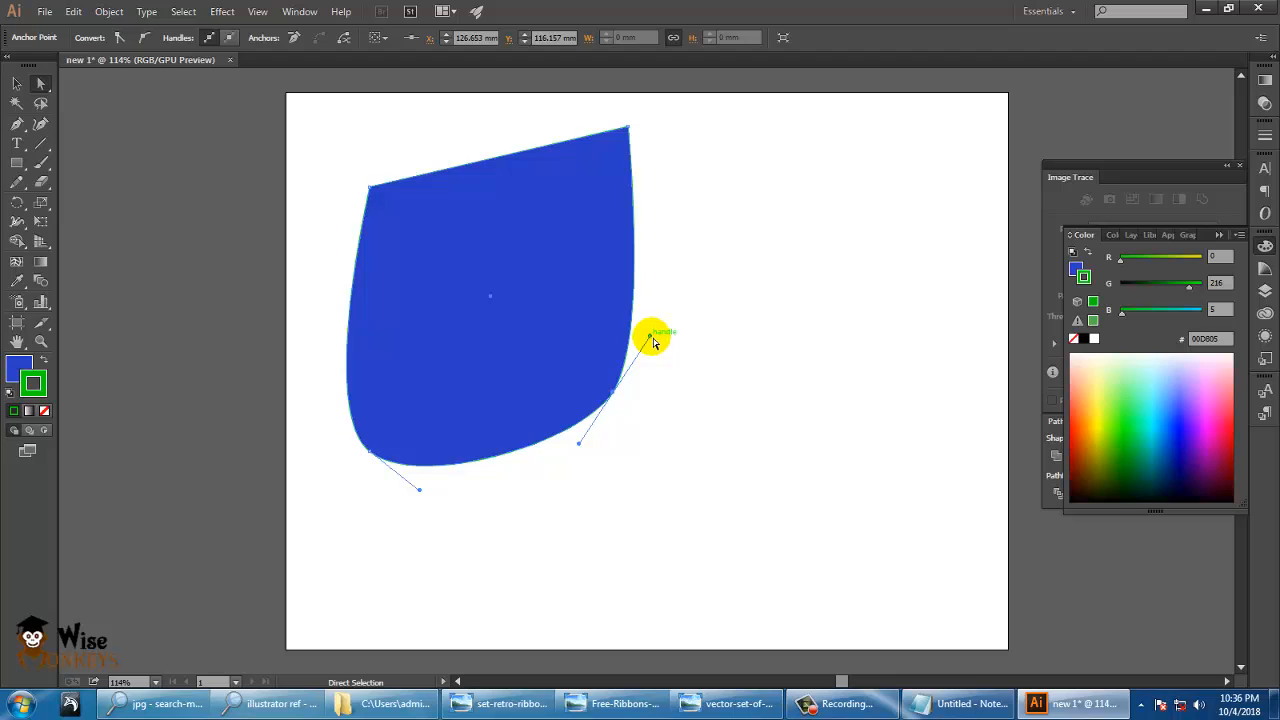
left_click_drag(651, 336, 678, 322)
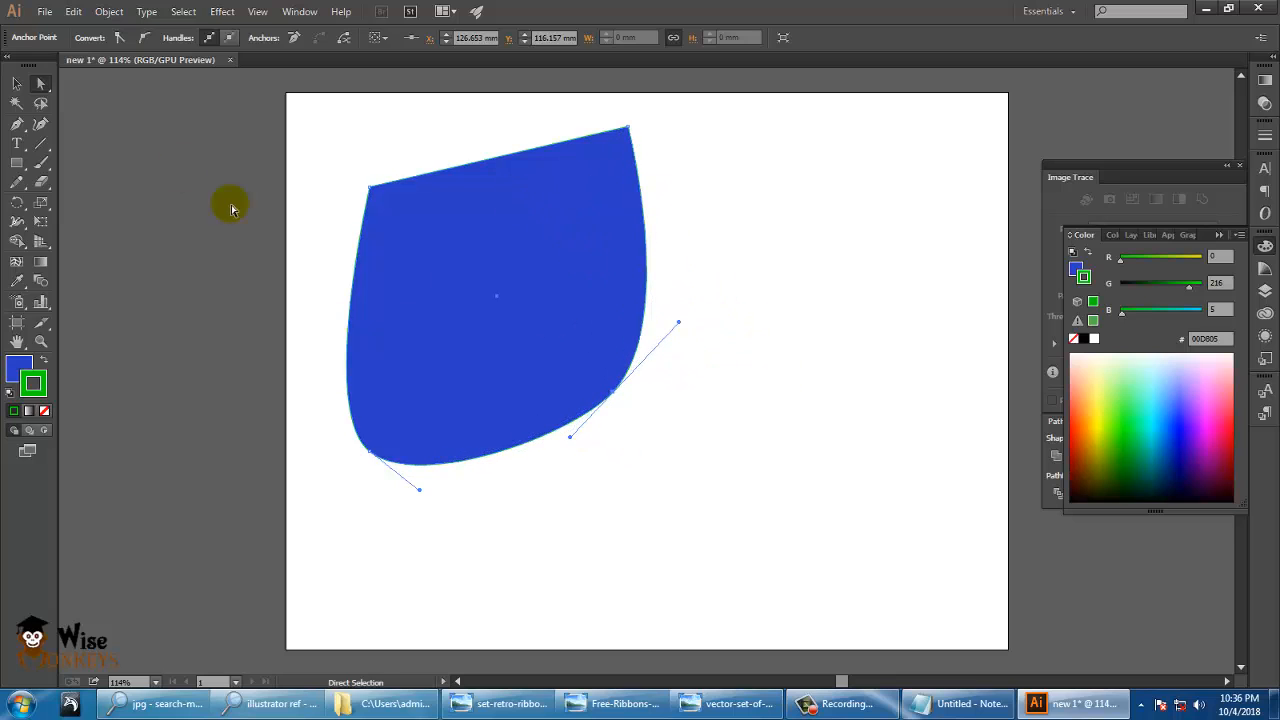
Step: Convert the lower-right and lower-left anchors to corner points and move the whole shape to about X 123.7 mm, Y 161.4 mm
left_click(119, 38)
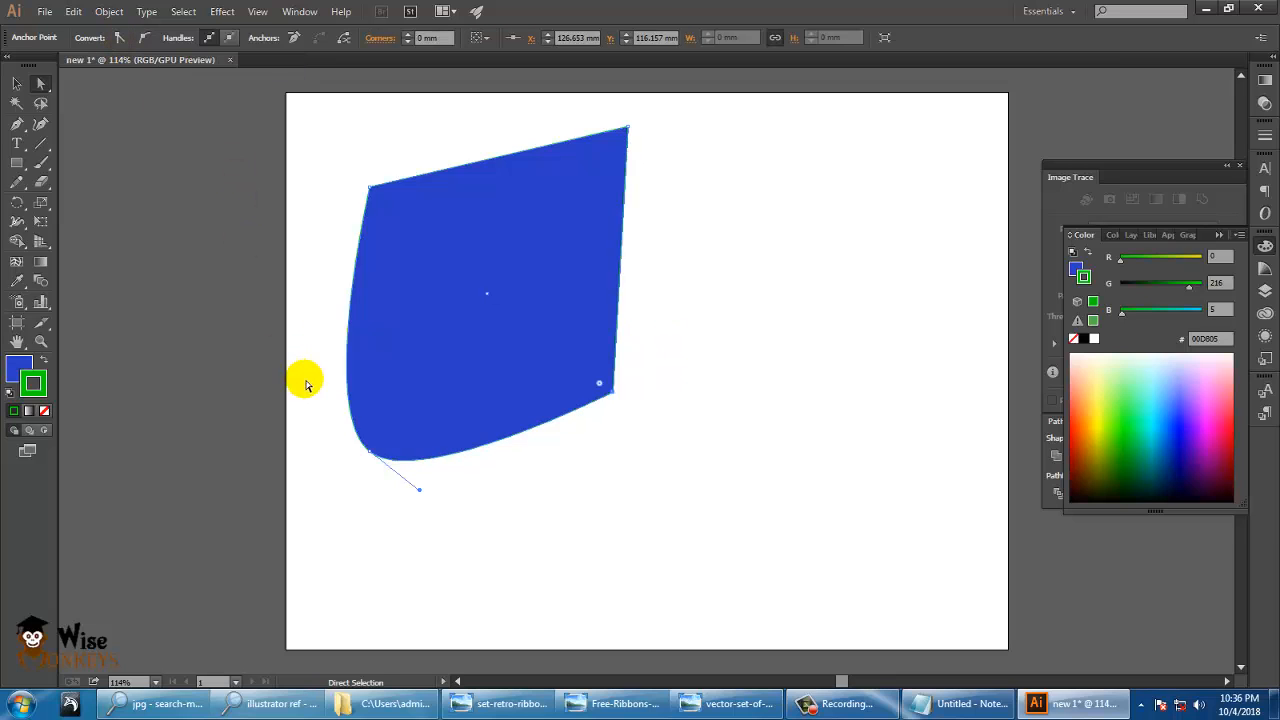
left_click(119, 38)
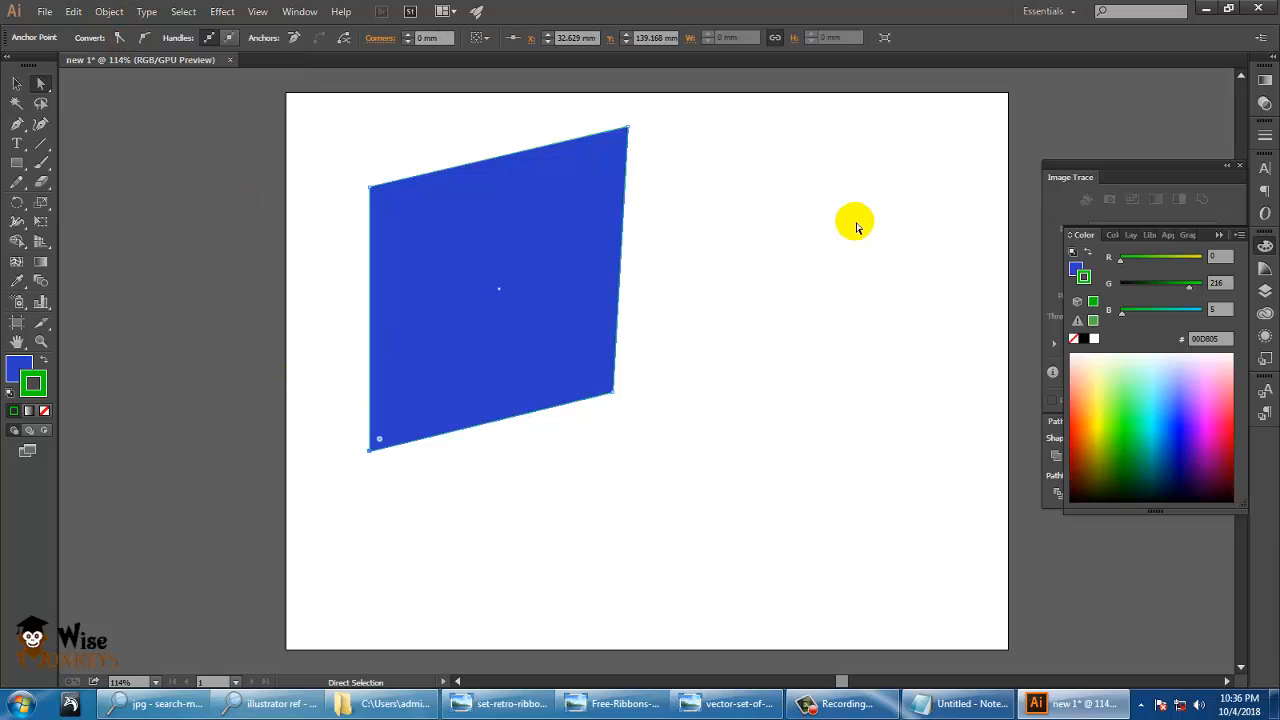
left_click_drag(553, 238, 646, 285)
left_click(645, 285)
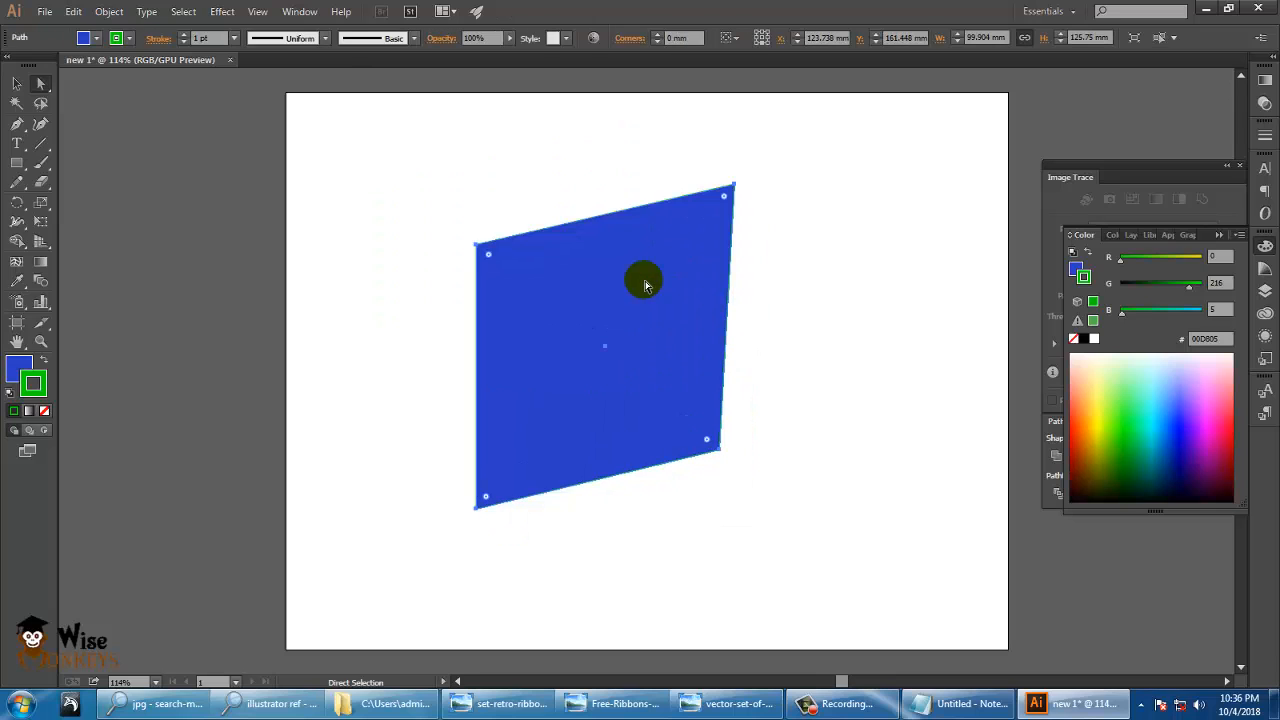
Step: With the Add Anchor Point tool, add two anchors on the shape's upper edge and two on its right edge
left_click(16, 126)
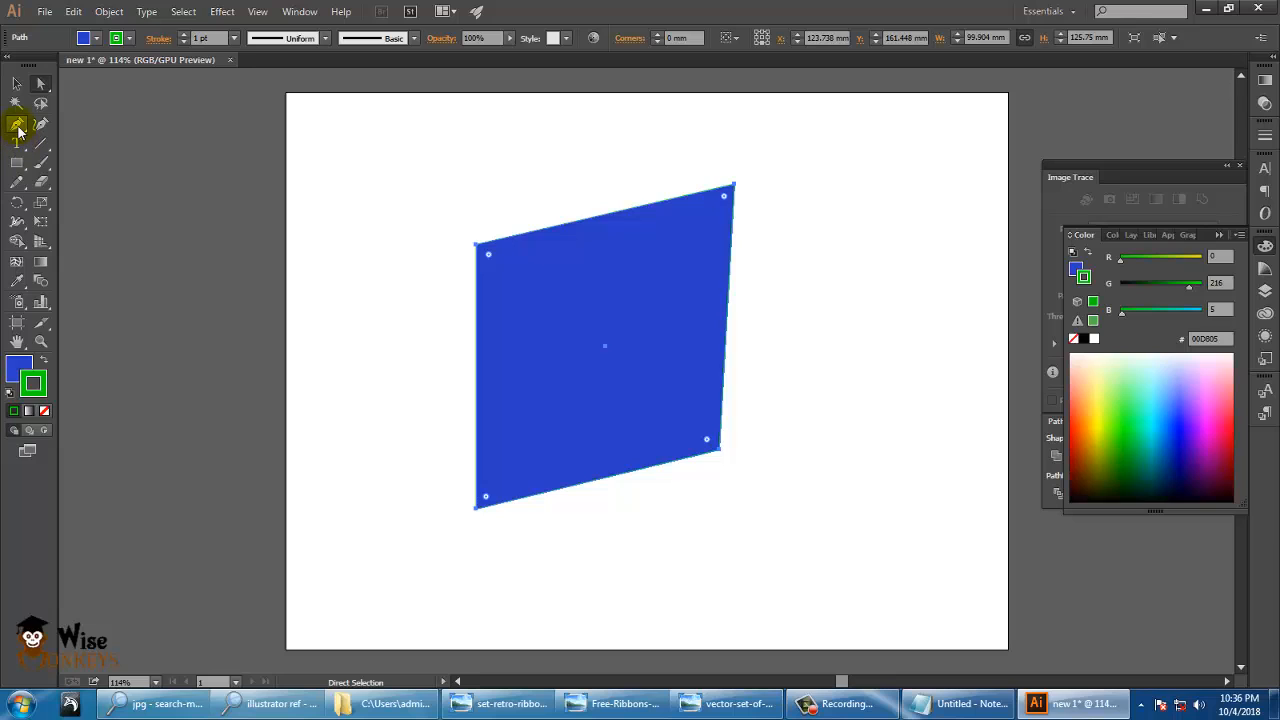
left_click(16, 126)
left_click_drag(16, 128, 125, 149)
left_click(537, 228)
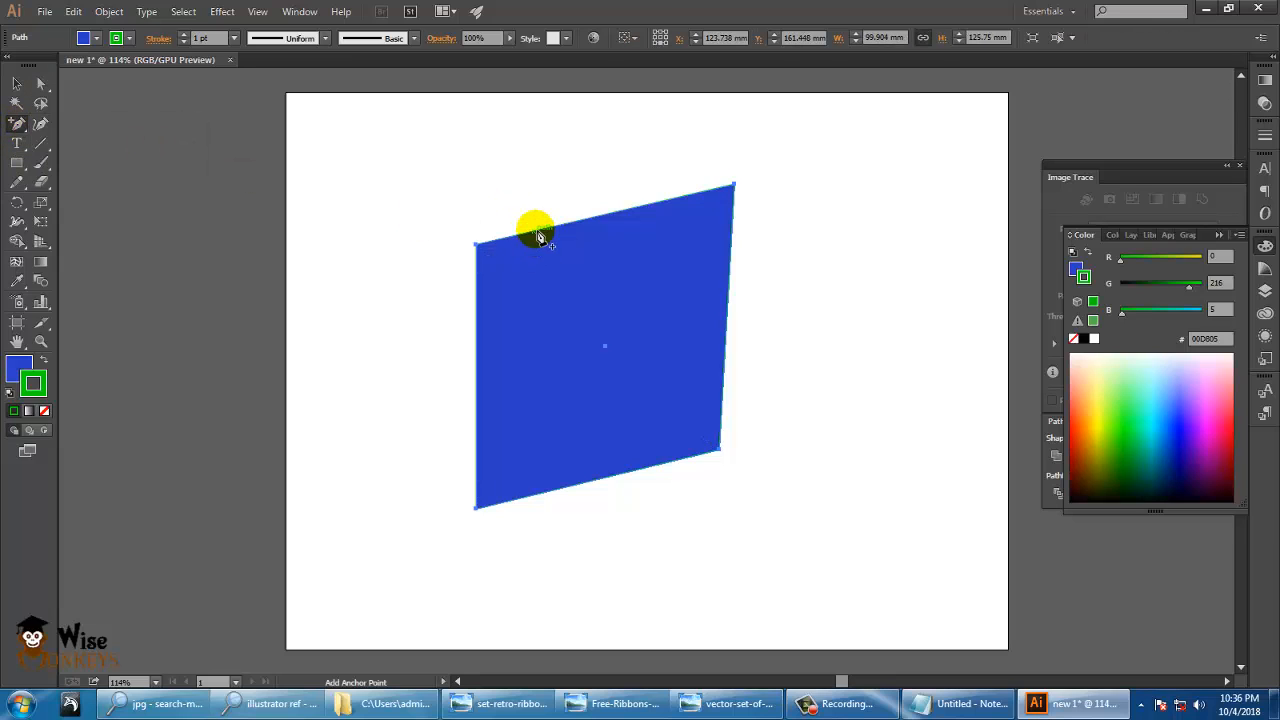
left_click(655, 203)
left_click(728, 271)
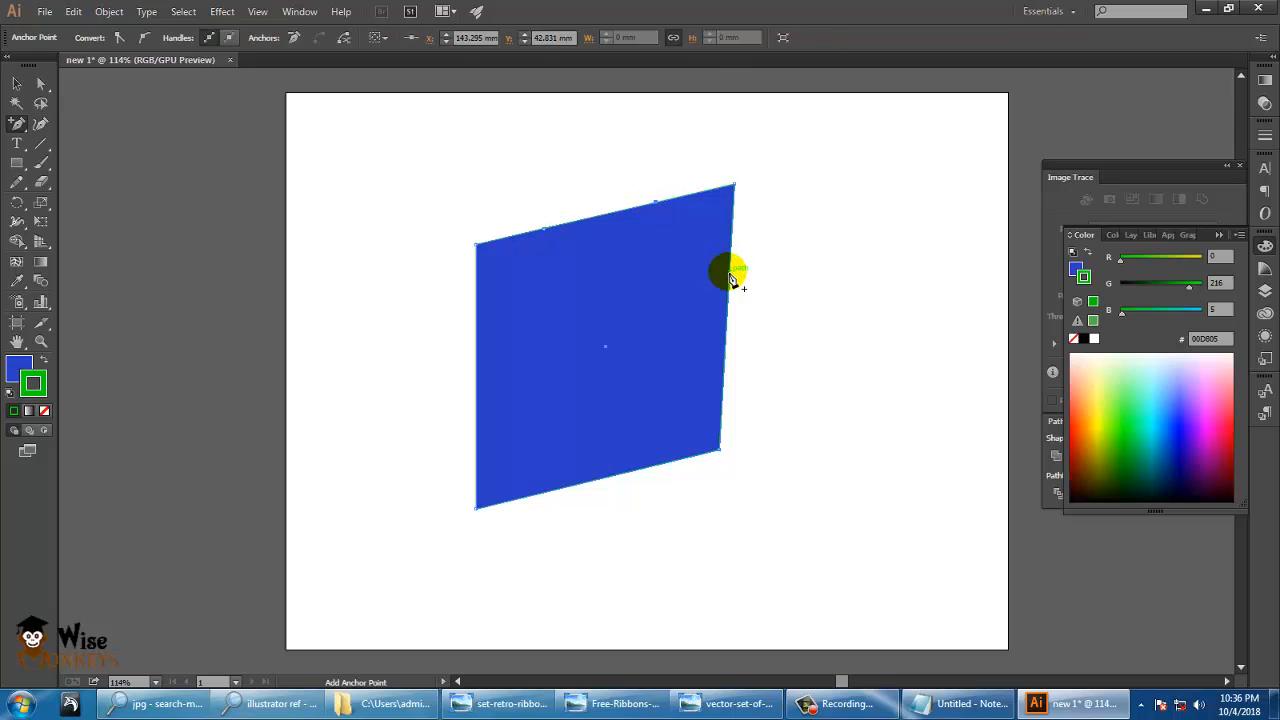
left_click(723, 377)
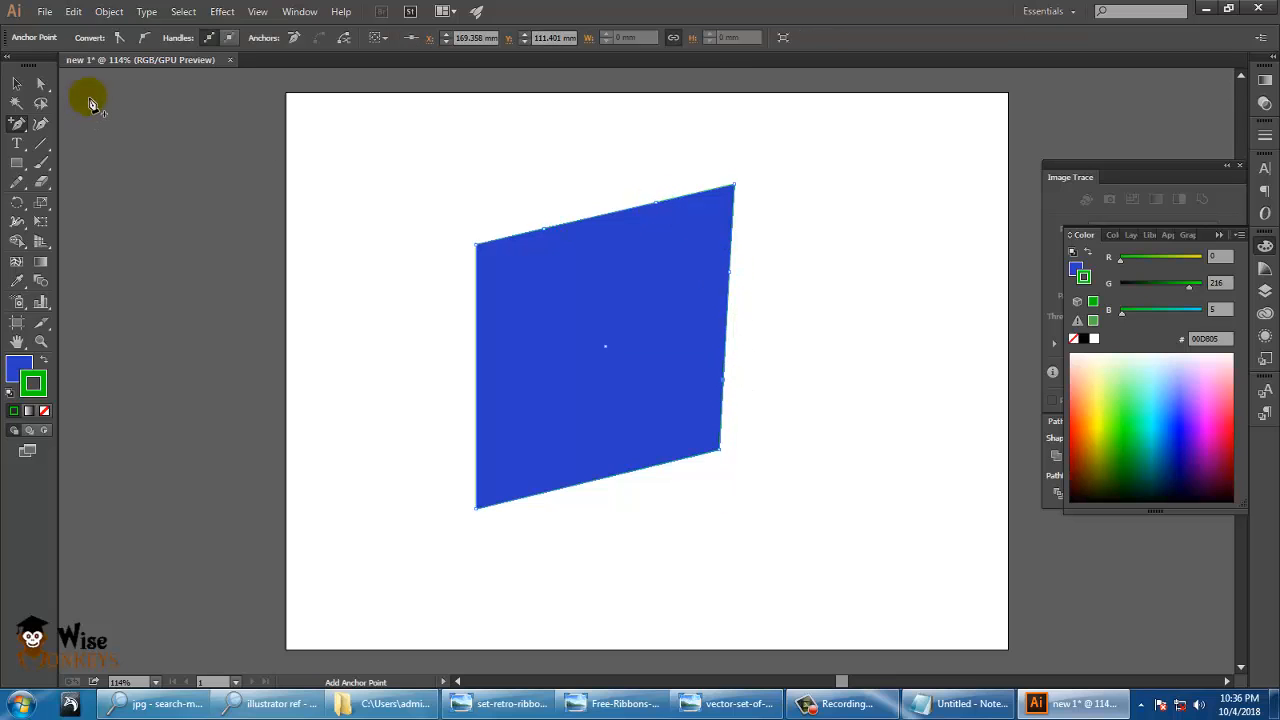
Step: With Direct Selection, move the four added anchors alternately inward and outward to form notches and spikes along the upper and right edges
left_click(48, 86)
left_click_drag(729, 280, 637, 290)
left_click_drag(724, 388, 774, 382)
left_click_drag(542, 231, 540, 120)
mouse_move(657, 214)
left_mouse_down()
mouse_move(569, 229)
mouse_move(597, 231)
left_mouse_up()
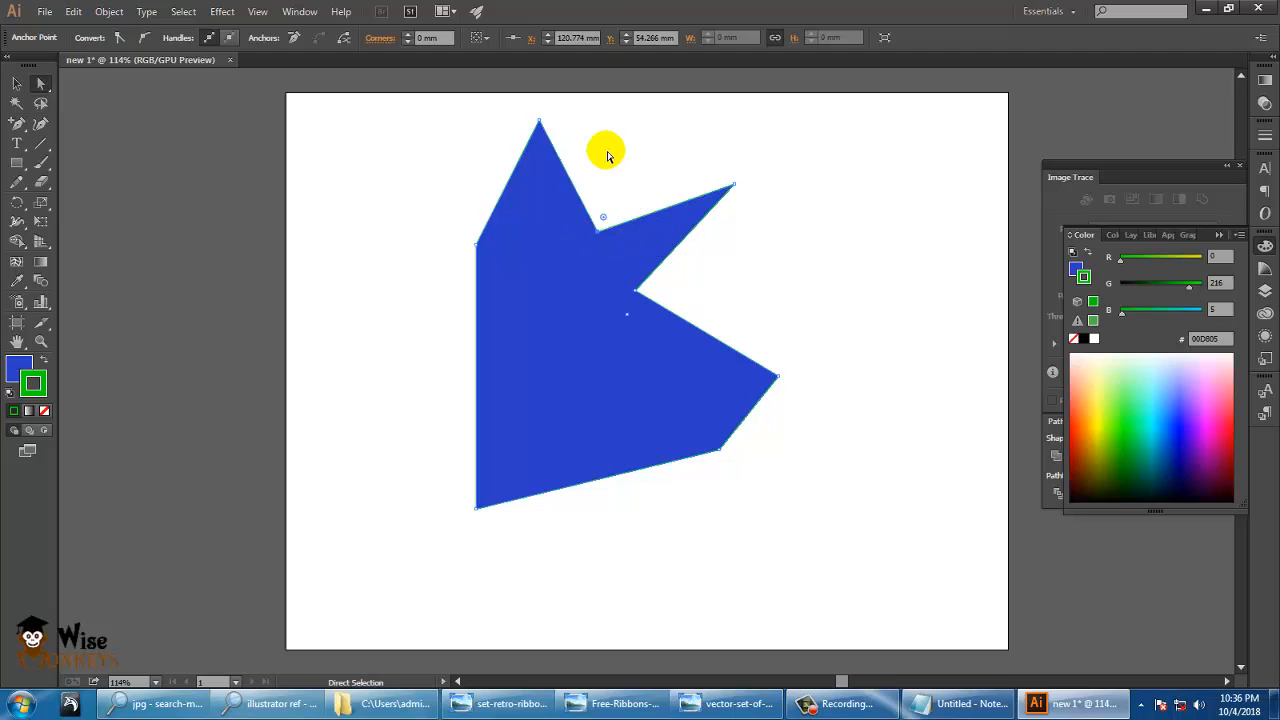
Step: Select the shape's topmost peak anchor and the adjacent notch anchor together and convert both to smooth points
left_click_drag(498, 100, 550, 141)
left_click_drag(586, 191, 612, 238)
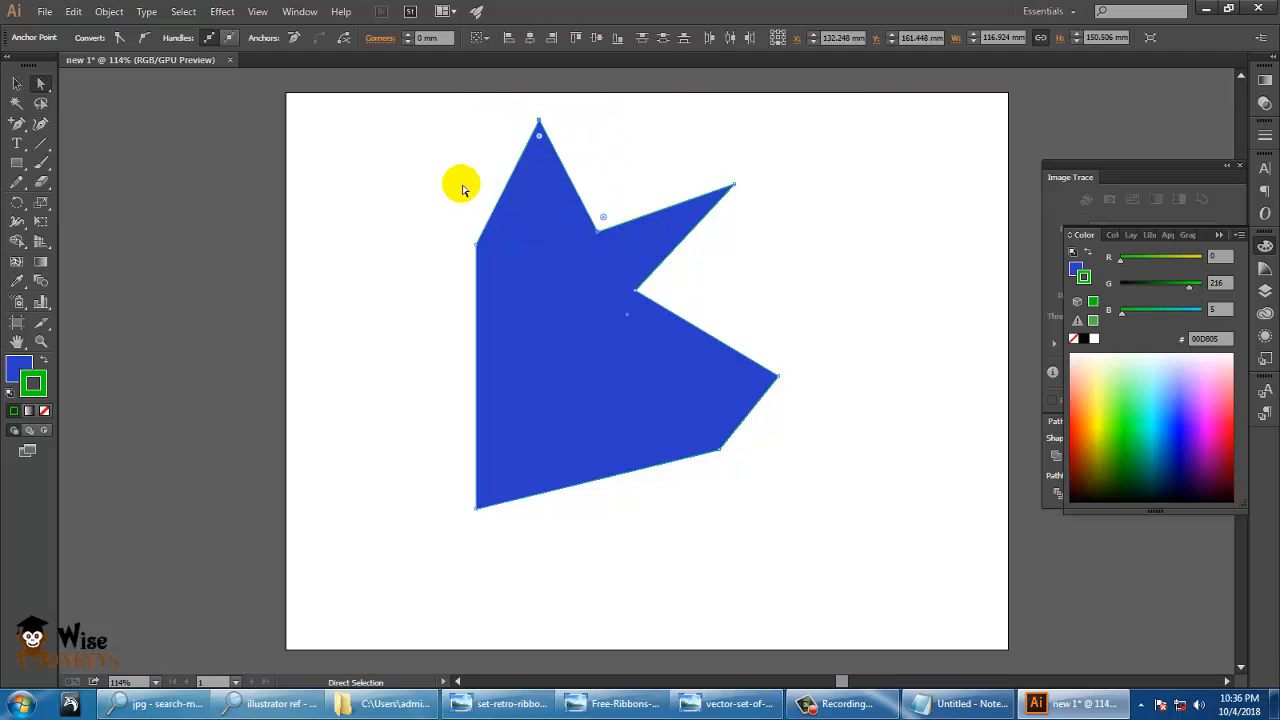
left_click(146, 38)
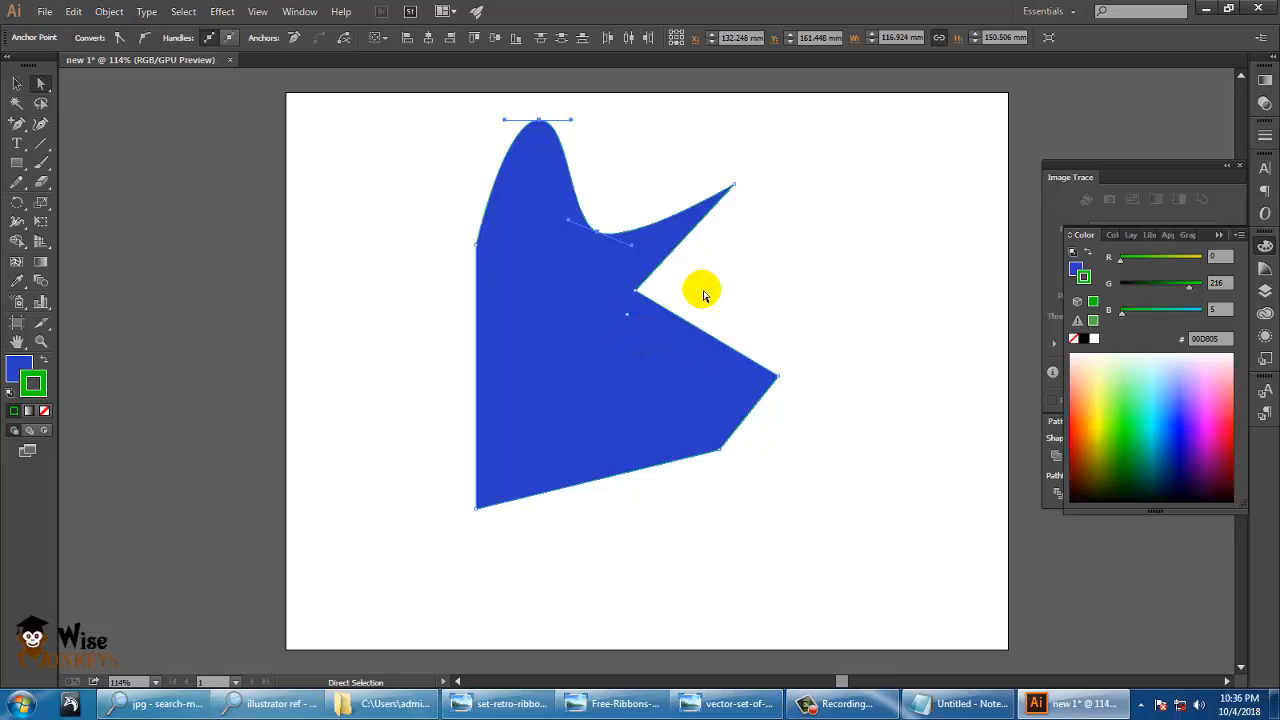
Step: Remove the notch anchor on the shape's right side and the spike anchor at its upper right
left_click_drag(700, 290, 592, 278)
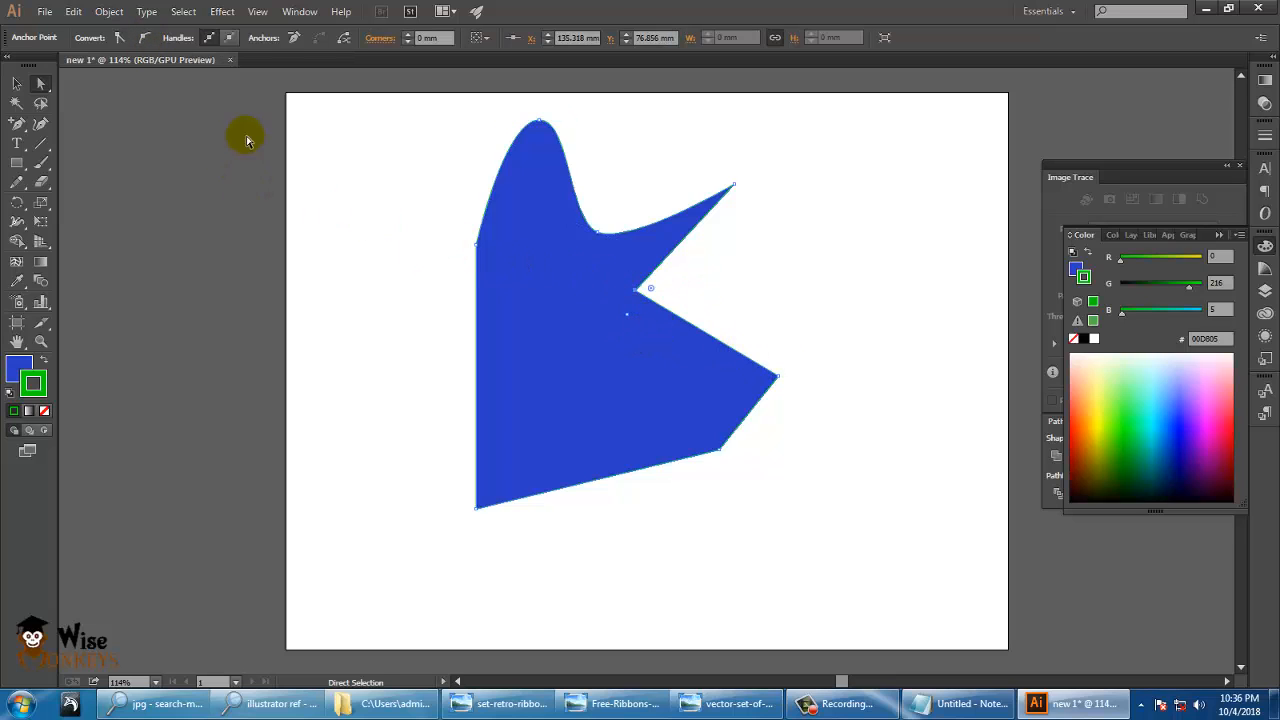
left_click(296, 38)
left_click(776, 376)
left_click(736, 185)
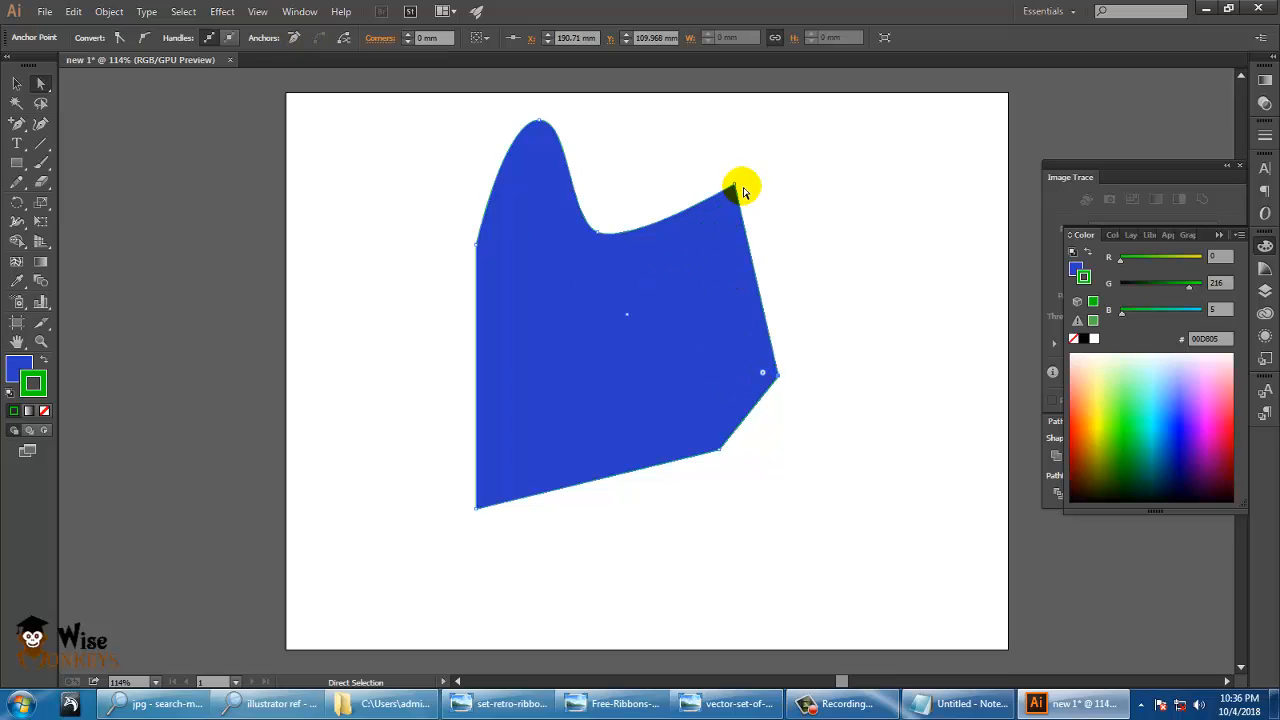
left_click(690, 165)
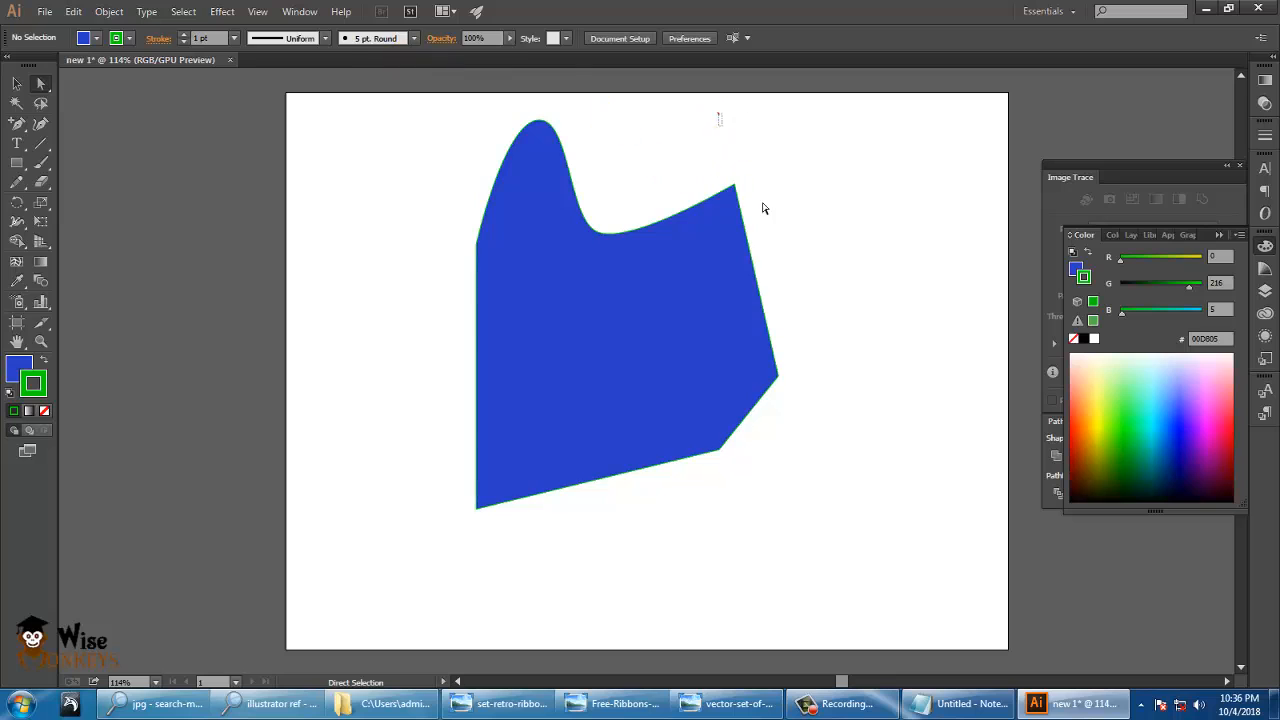
left_click(735, 185)
left_click(294, 38)
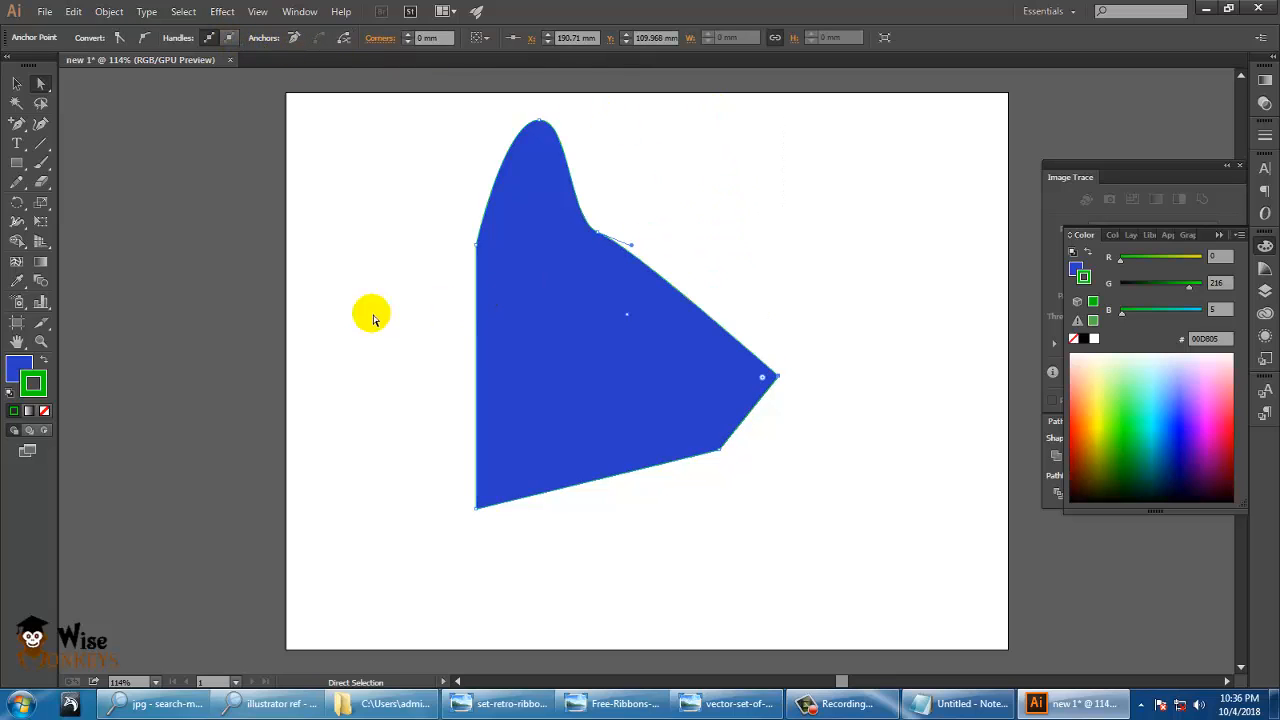
Step: With the Selection tool, move the whole shape down and to the right to about X 142.8 mm, Y 167.9 mm
left_click(16, 84)
left_click(592, 354)
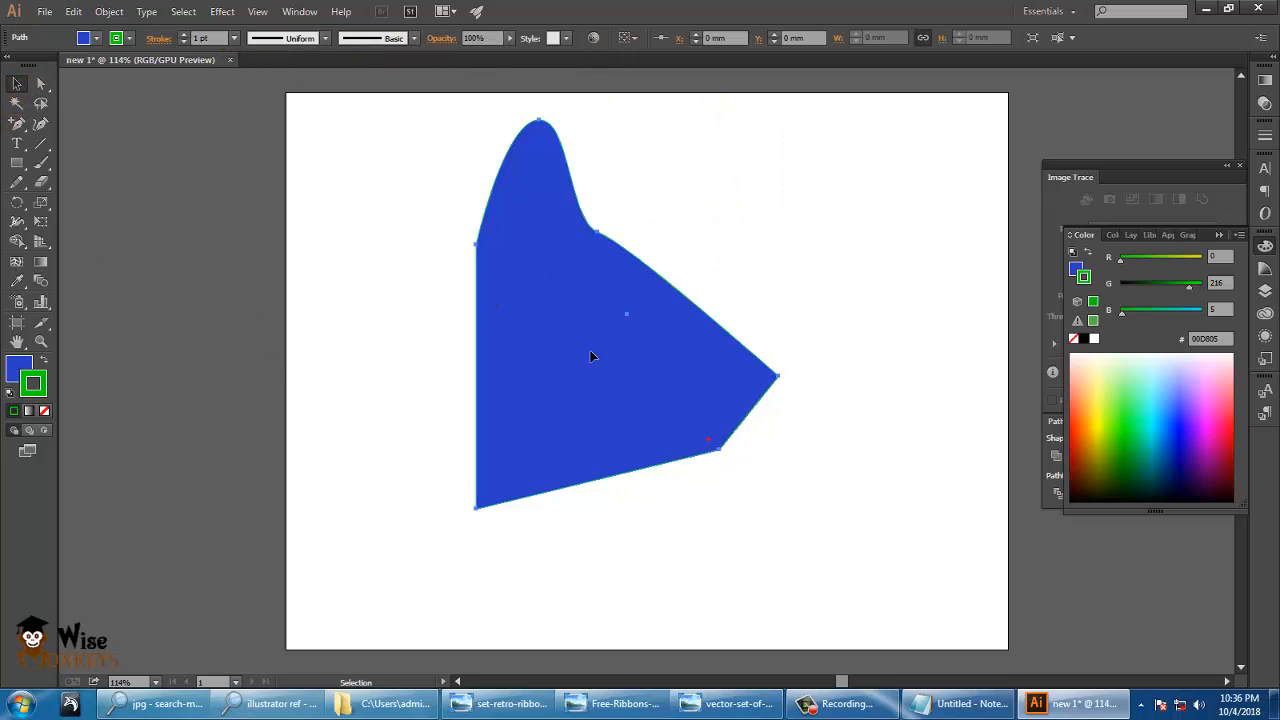
left_click_drag(592, 354, 620, 375)
left_click(652, 389)
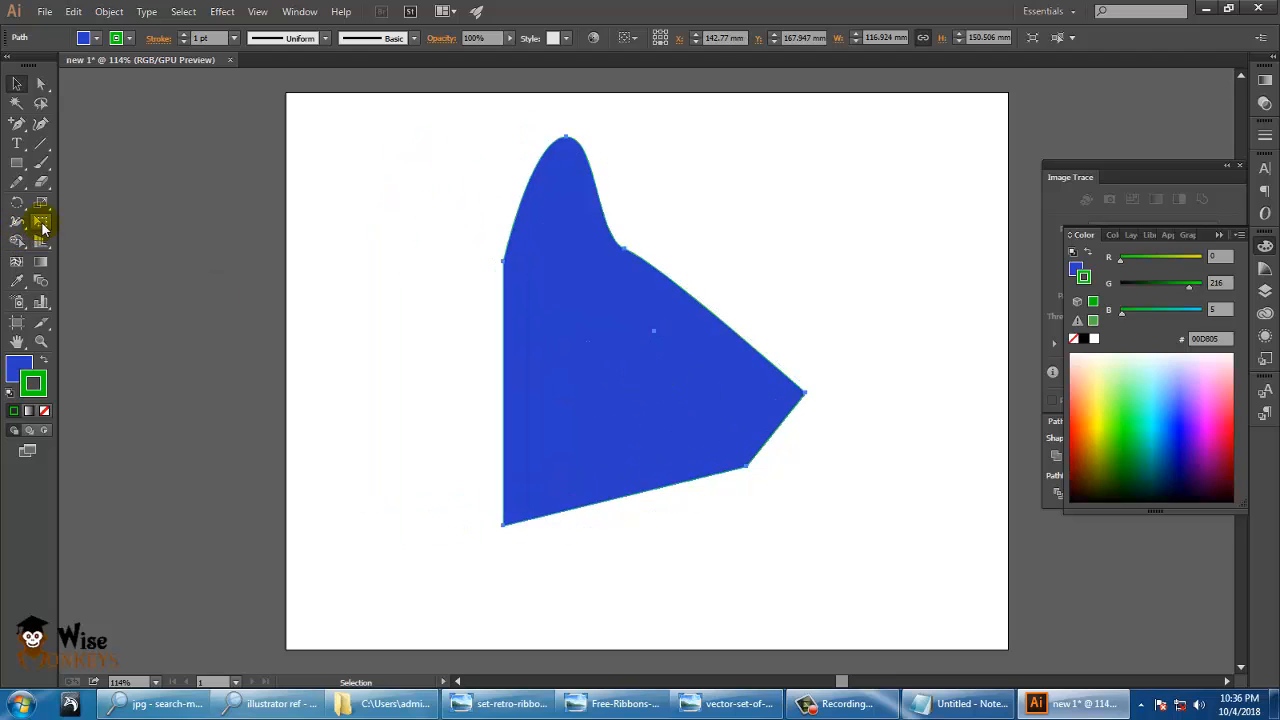
Step: Try scaling and rotating the shape around its corners with Free Transform, and delete the shape
left_click(41, 228)
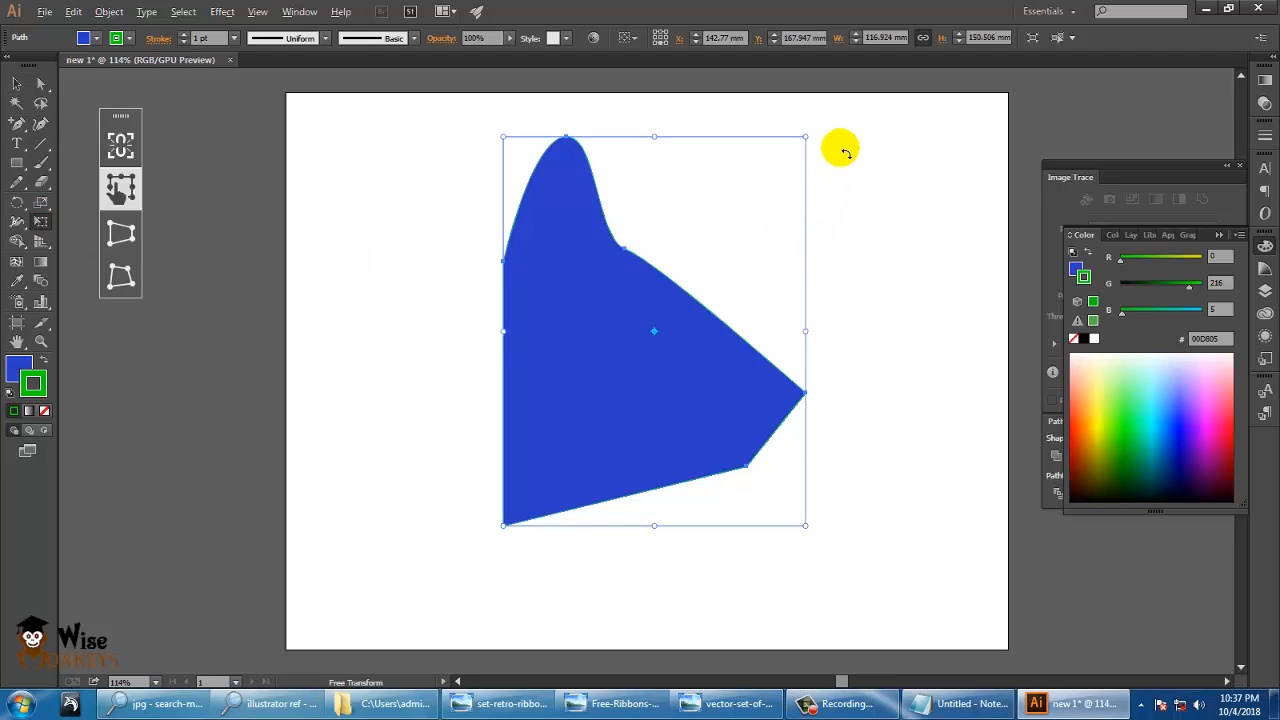
left_click_drag(806, 136, 900, 223)
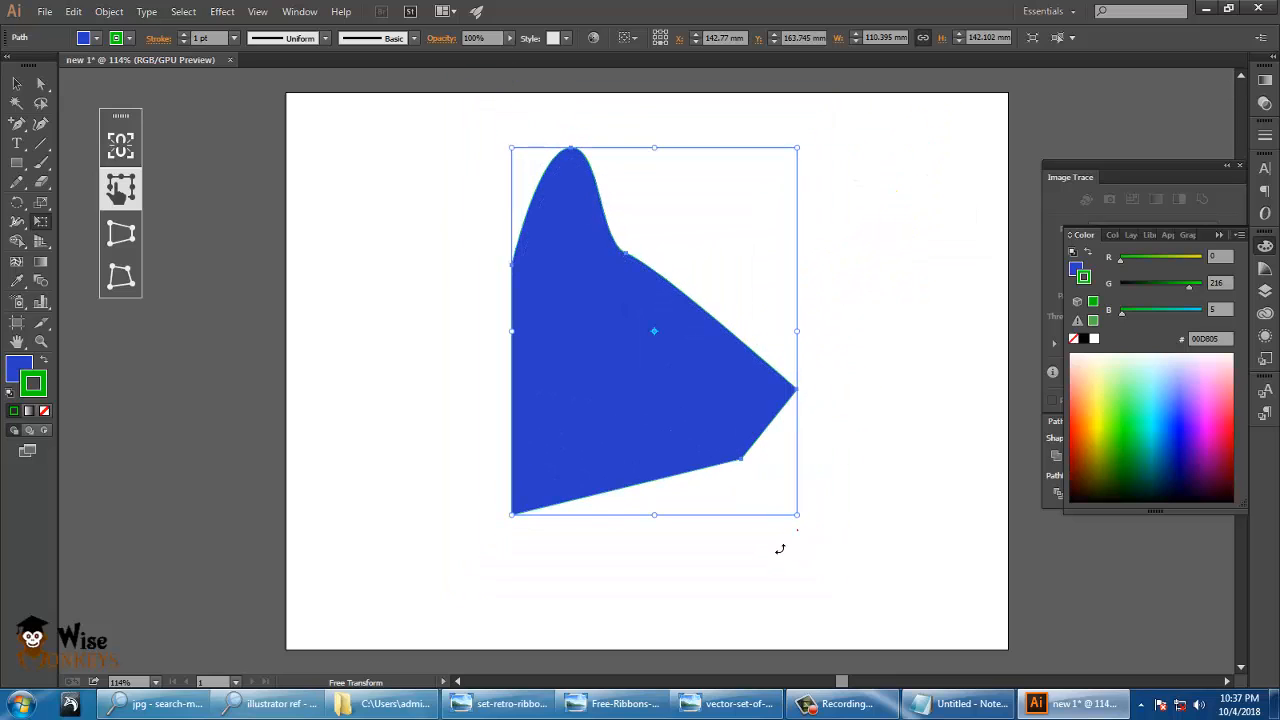
left_click_drag(777, 545, 744, 514)
key("ctrl+z")
left_click_drag(819, 530, 667, 439)
key("Delete")
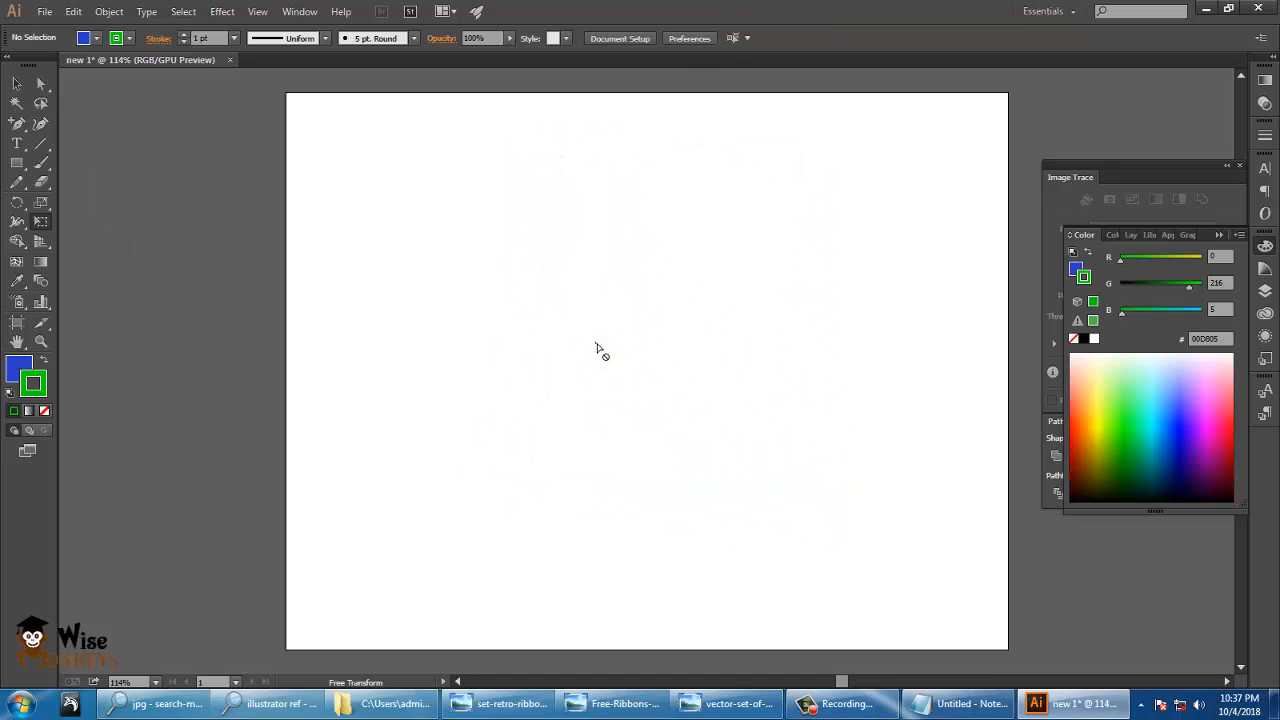
Step: With the Ellipse tool, draw and delete a trial circle, and draw a narrow upright ellipse about 19.5 mm wide and 67.5 mm high
left_click(18, 162)
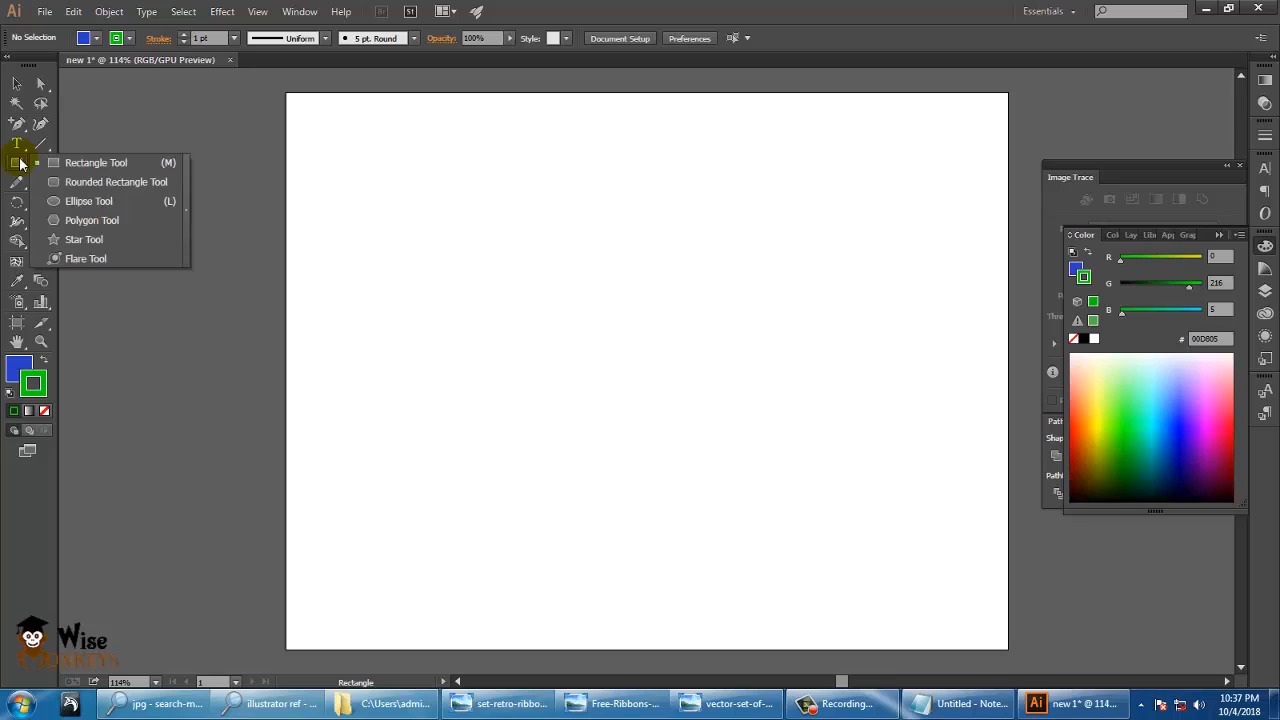
left_click(77, 203)
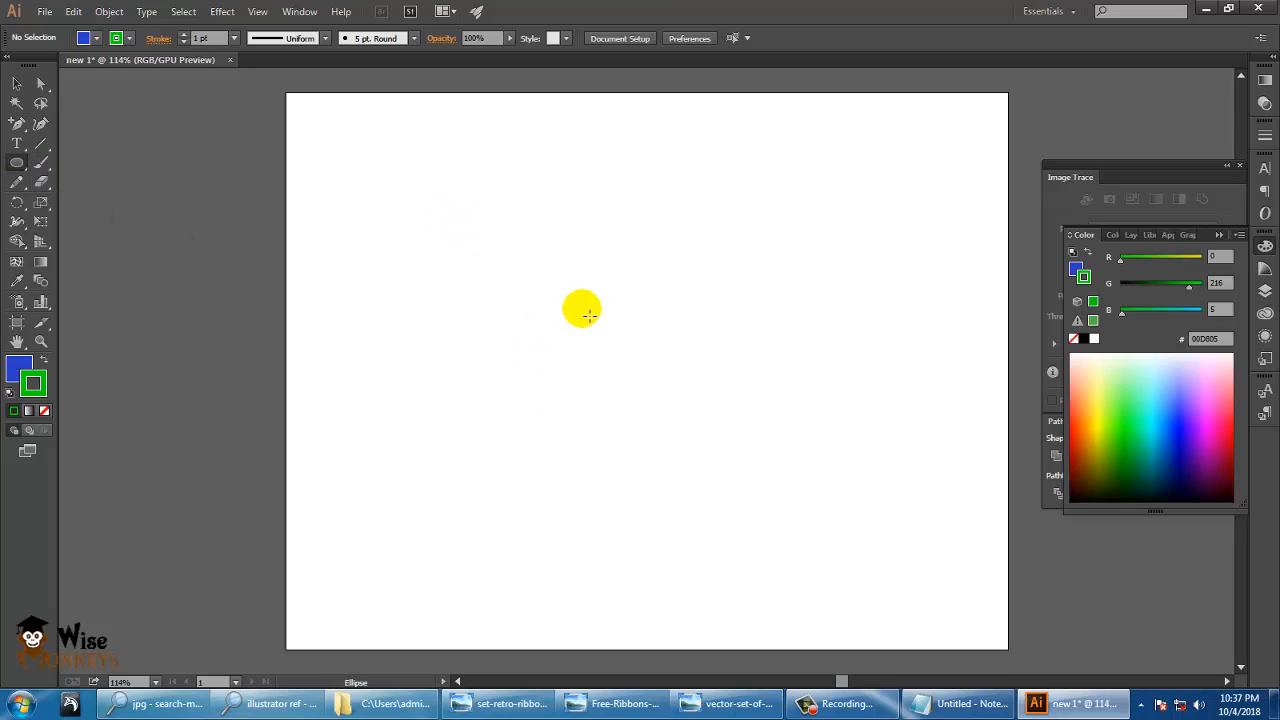
left_click_drag(586, 300, 697, 466)
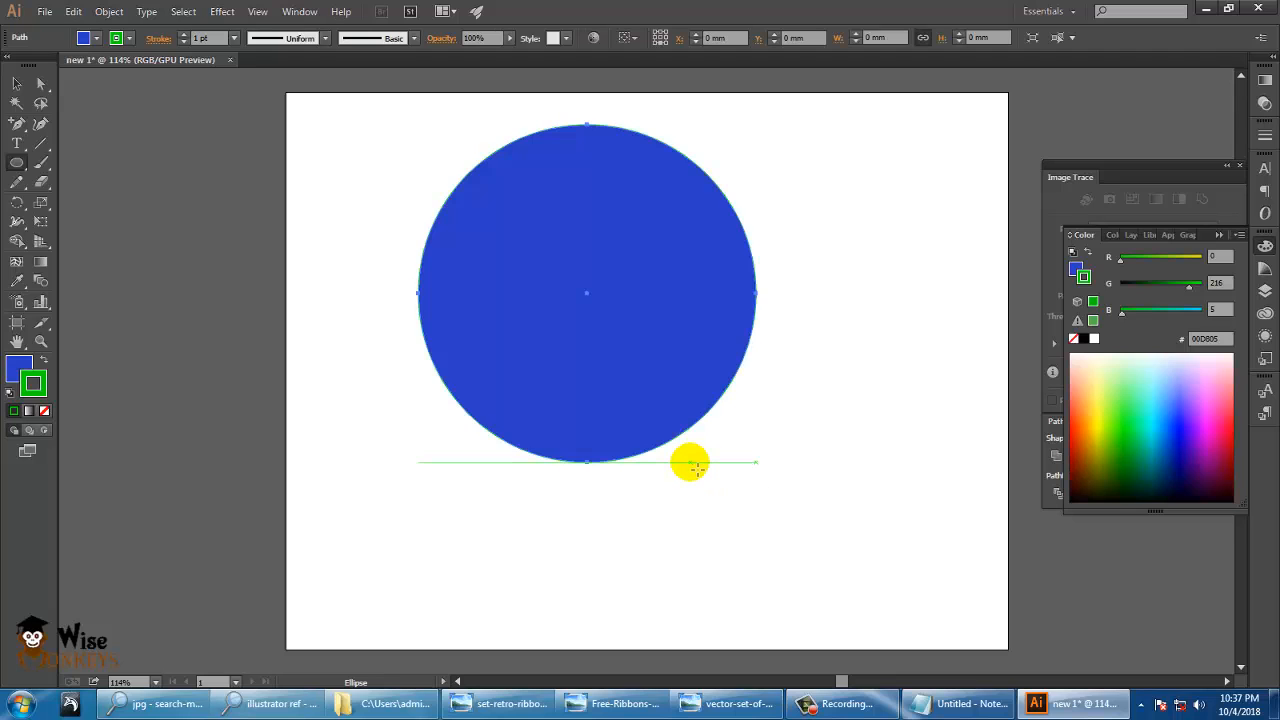
key("Delete")
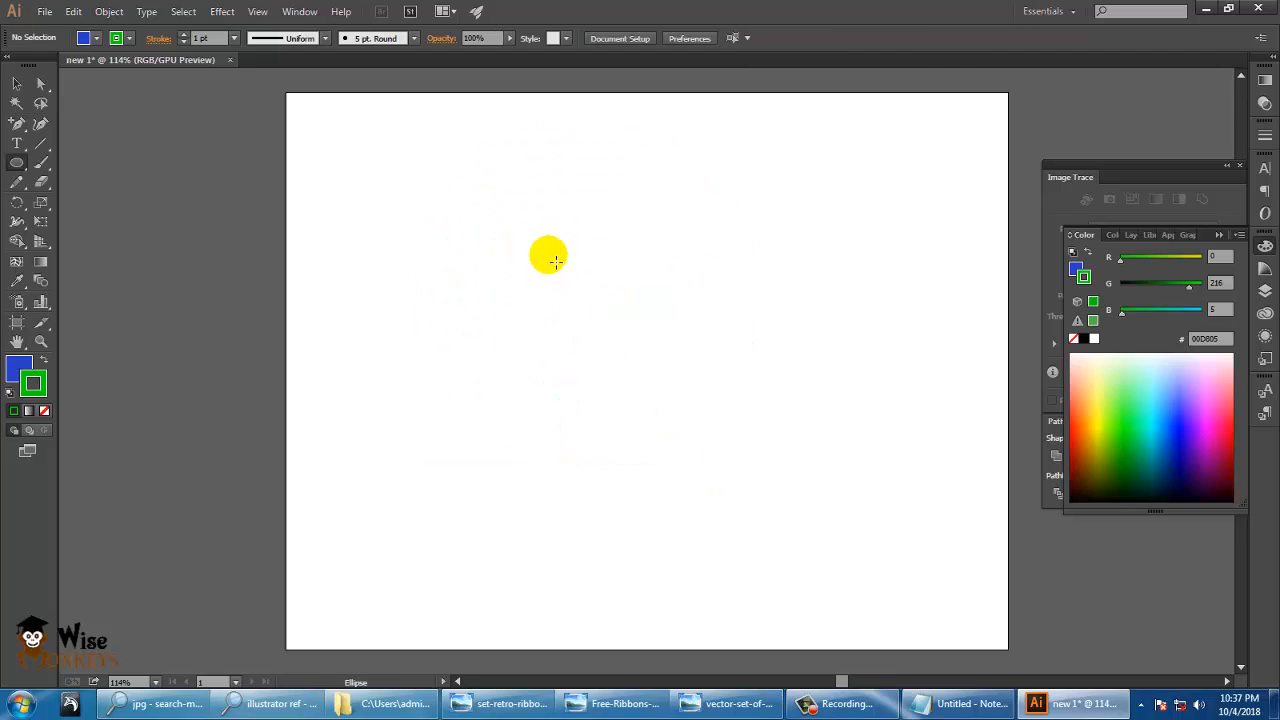
left_click_drag(464, 135, 514, 309)
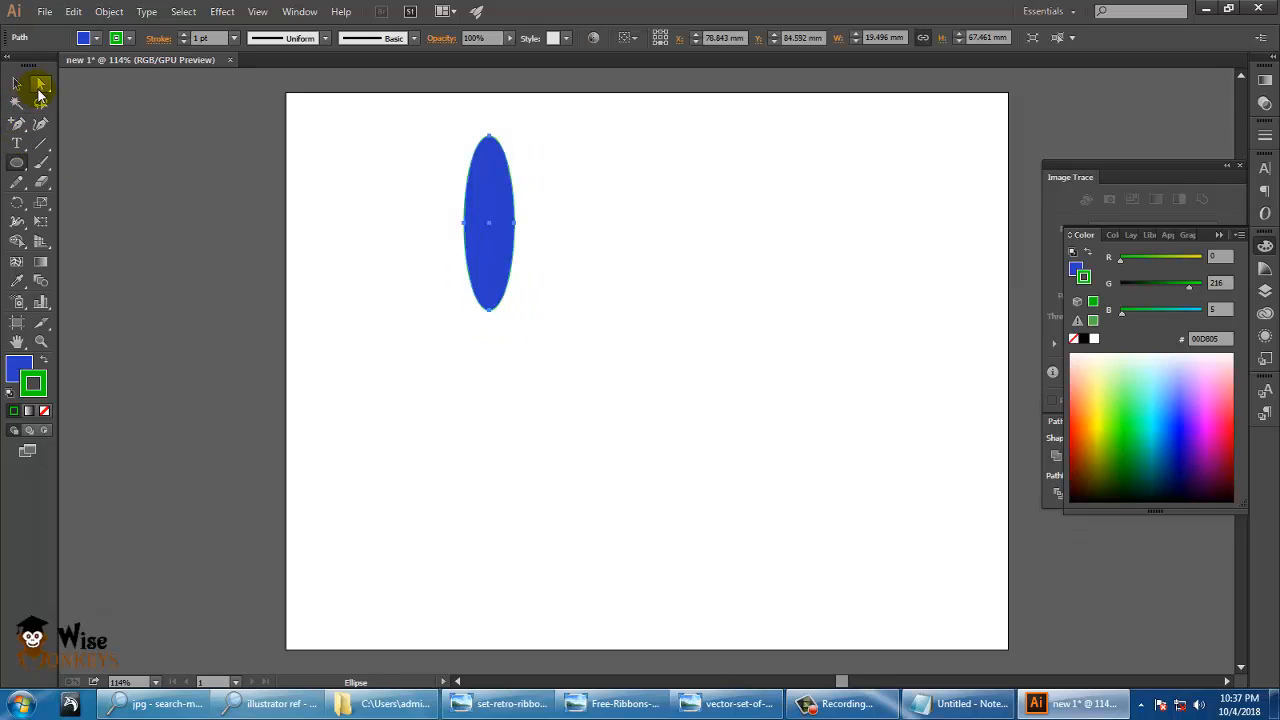
Step: With Direct Selection, convert the ellipse's top anchor to a corner point to form a pointed petal
left_click_drag(449, 126, 514, 151)
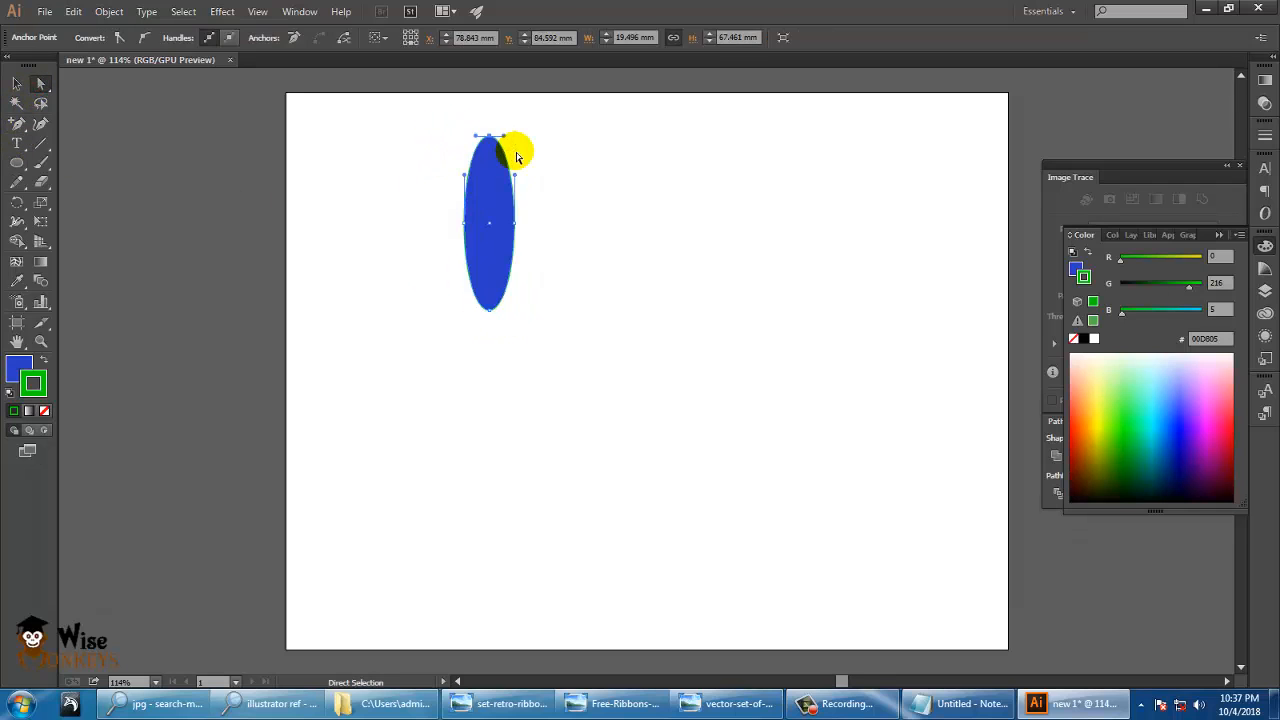
left_click(119, 40)
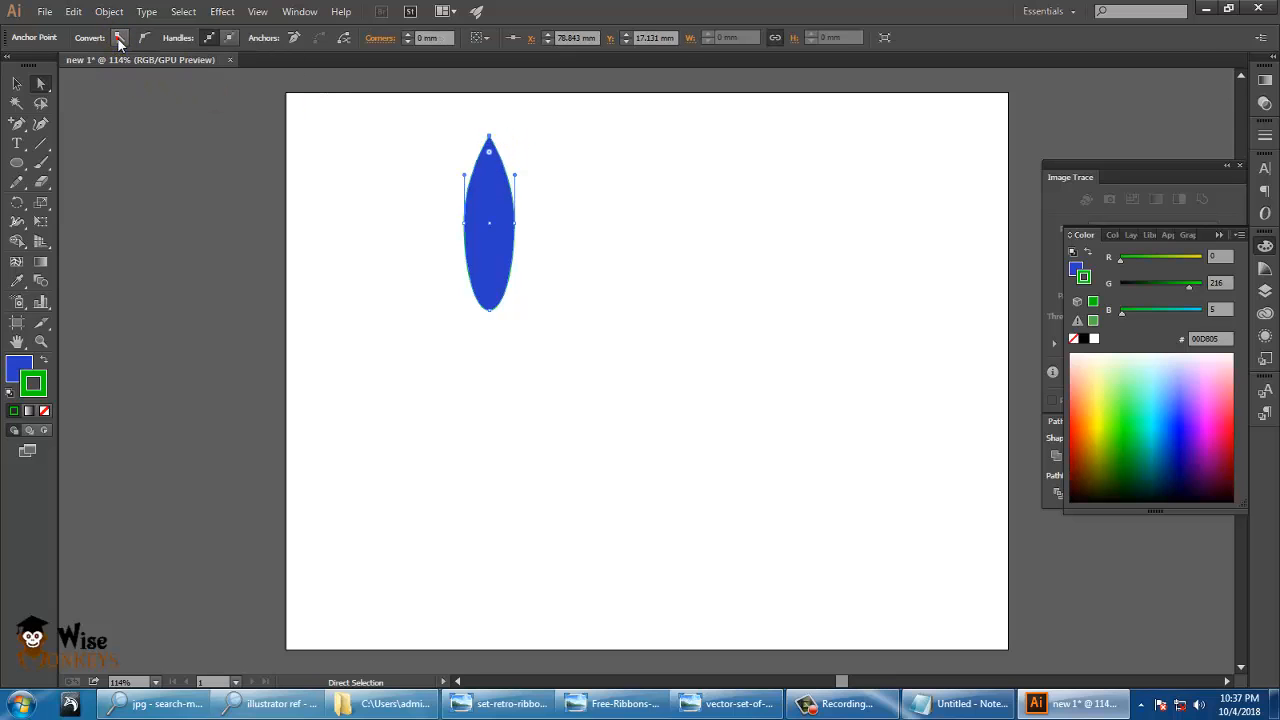
left_click(491, 210)
left_click_drag(509, 143, 493, 140)
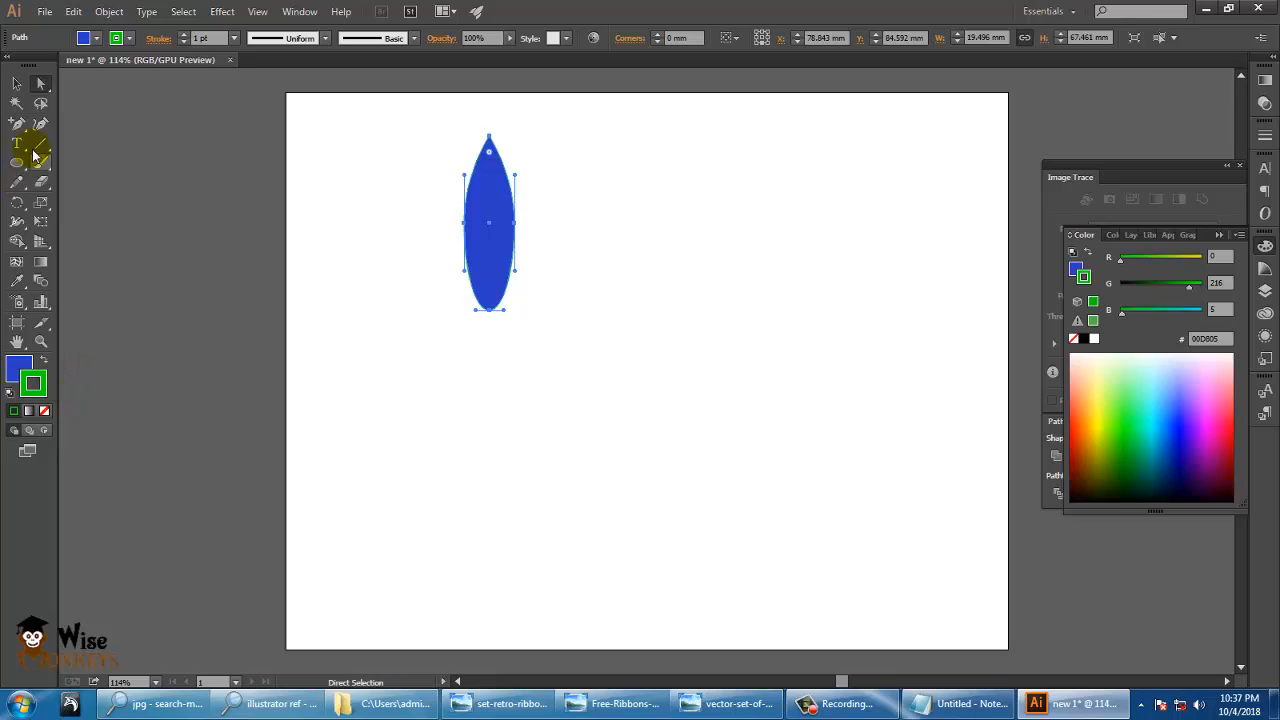
Step: Rotate a copy of the petal clockwise around a pivot just below its base and repeat the transformation once
left_click(15, 86)
left_click(482, 250)
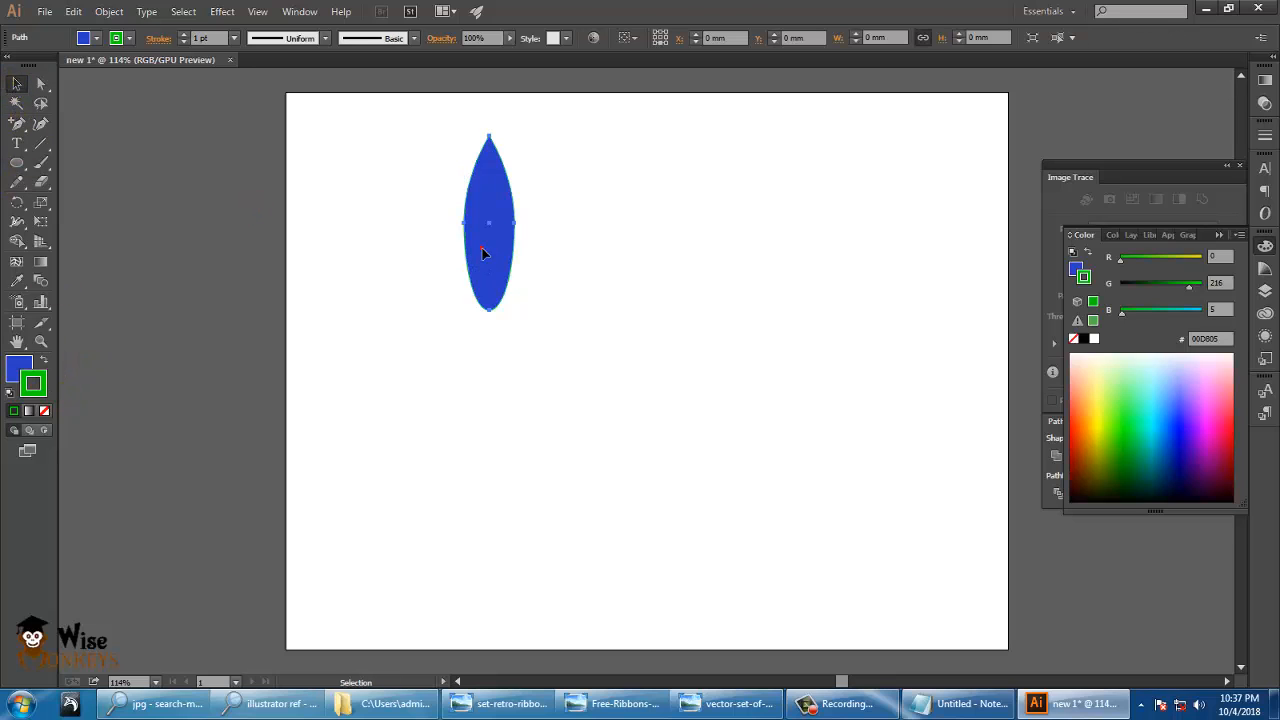
left_click(18, 203)
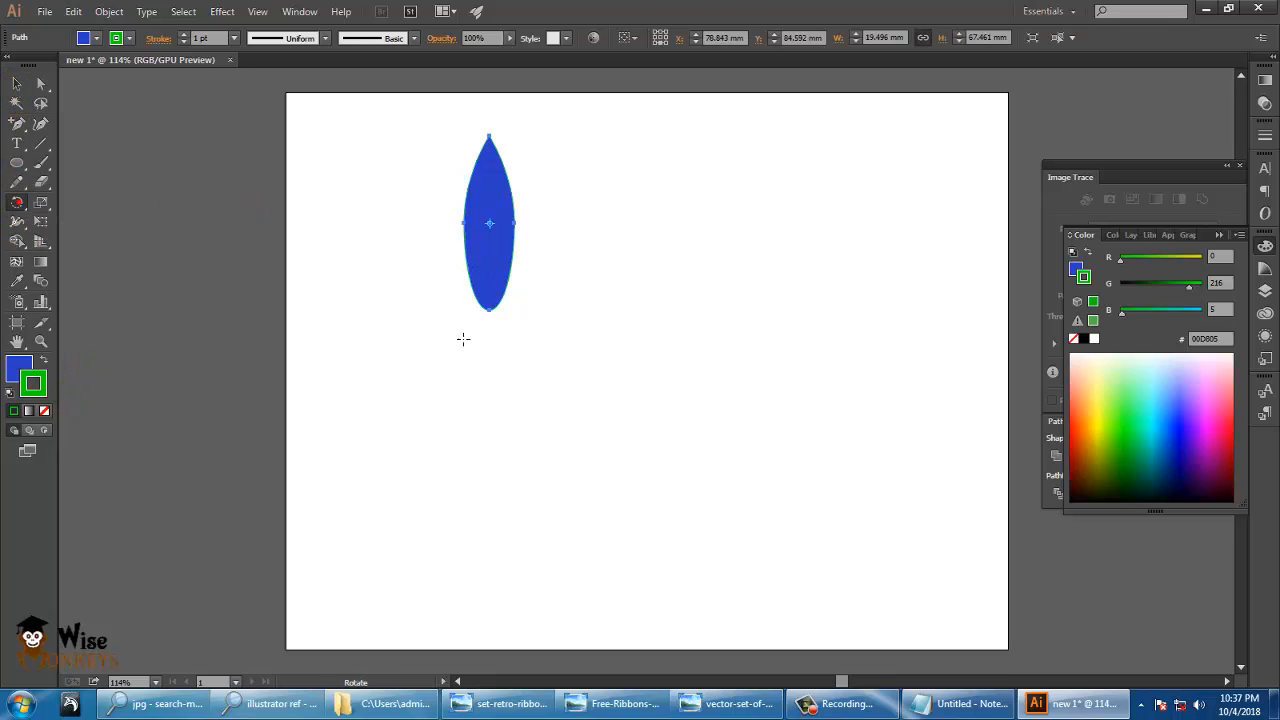
left_click(490, 330)
left_click_drag(478, 178, 553, 213)
key("ctrl+d")
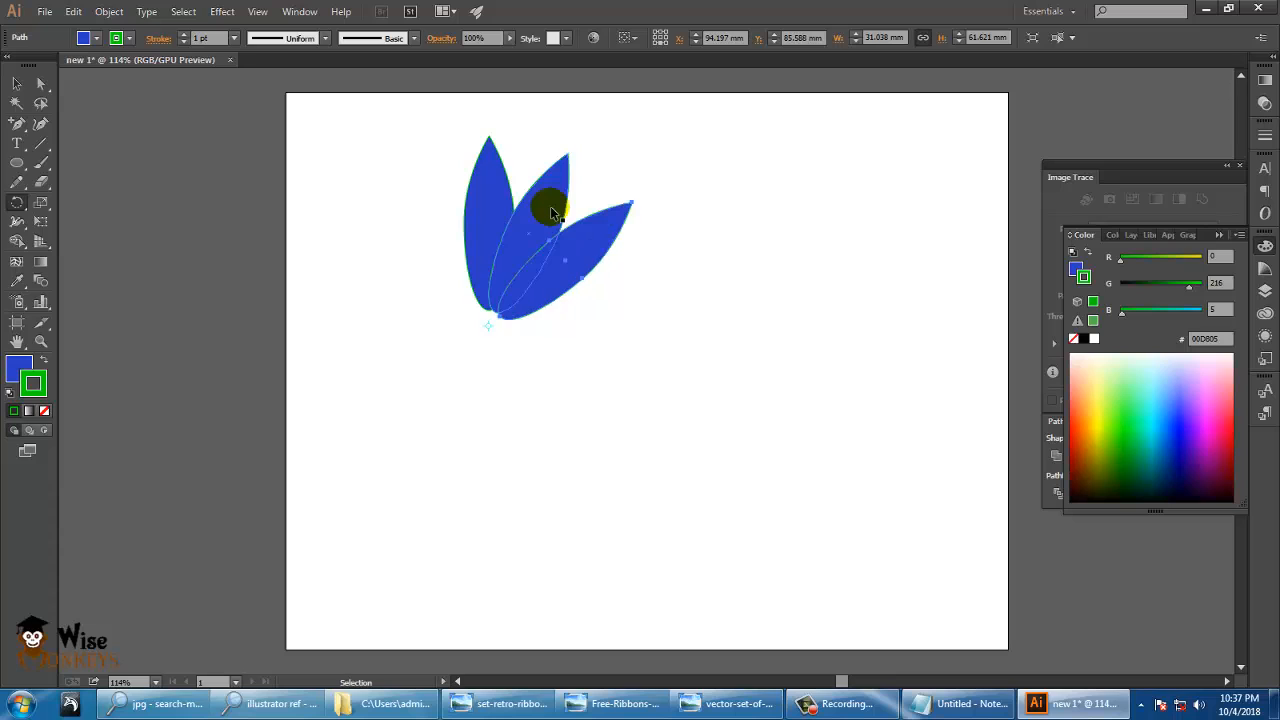
Step: Undo the two rotated petal copies and the corner conversion of the ellipse's top anchor
key("ctrl+z")
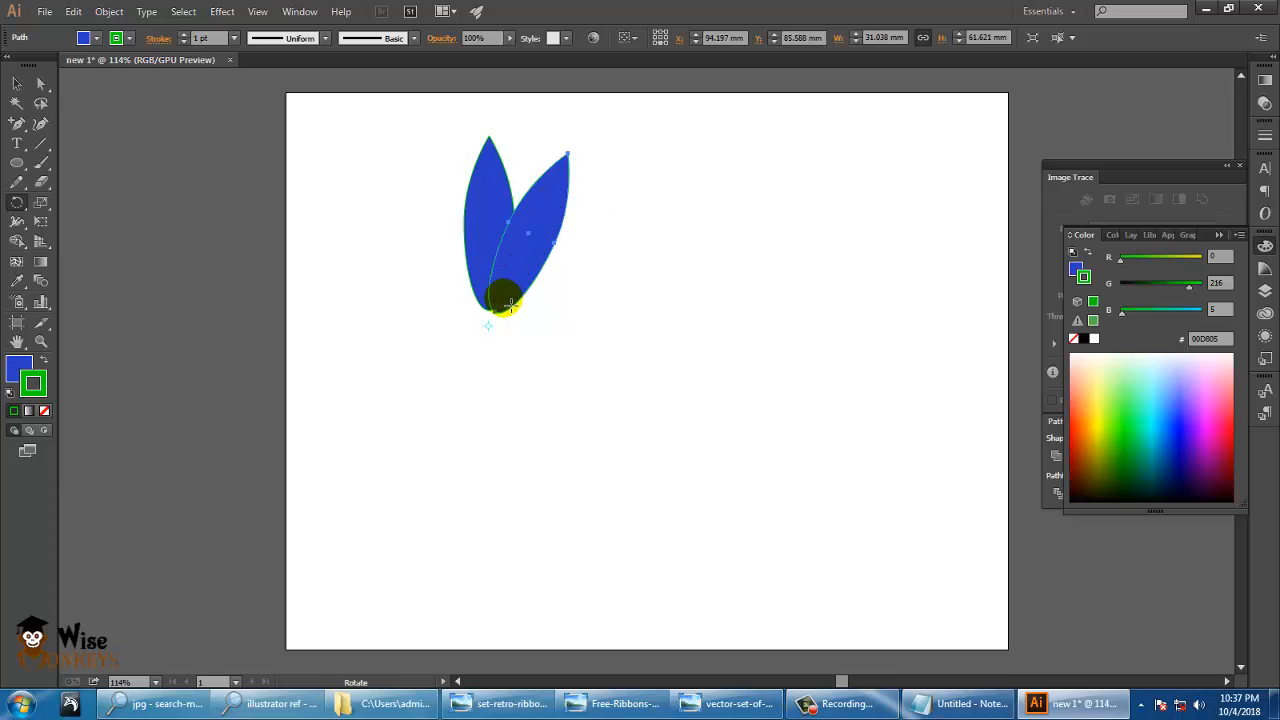
key("ctrl+z")
key("ctrl+z")
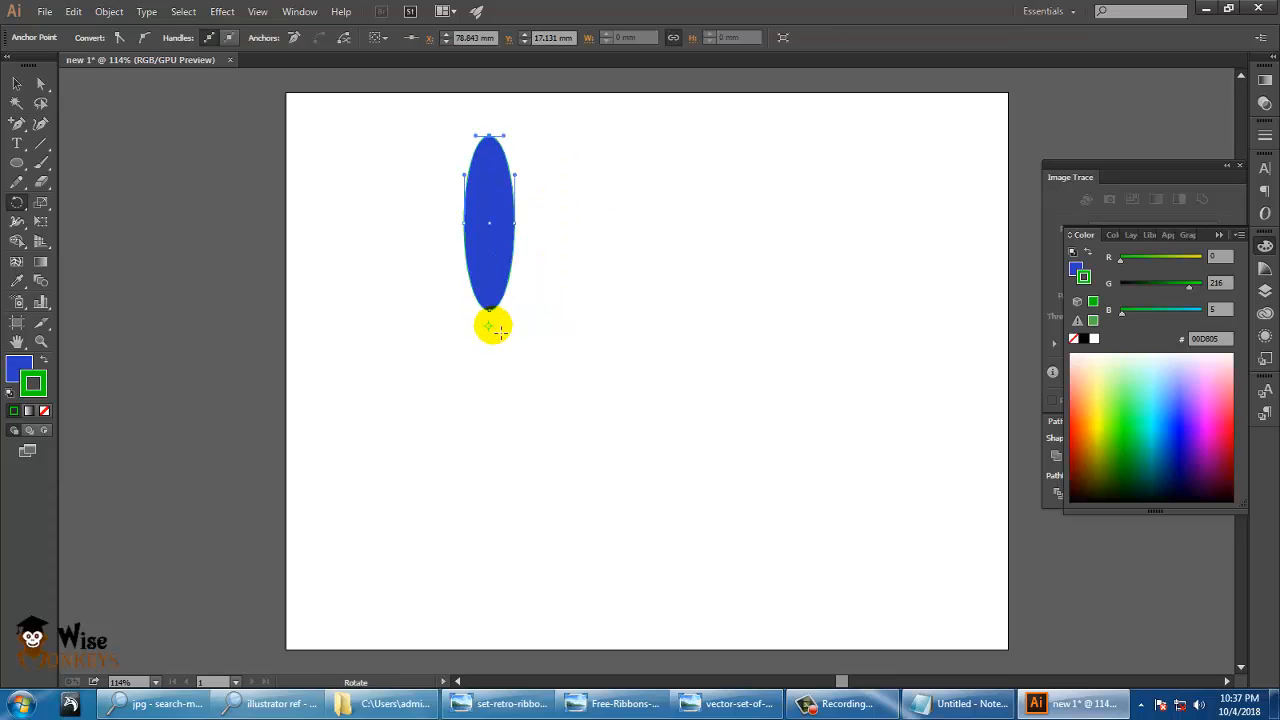
Step: Delete the existing ellipse and draw a new upright ellipse about 22.6 mm wide and 64.4 mm high in its place
left_click(16, 82)
left_click(489, 203)
key("Delete")
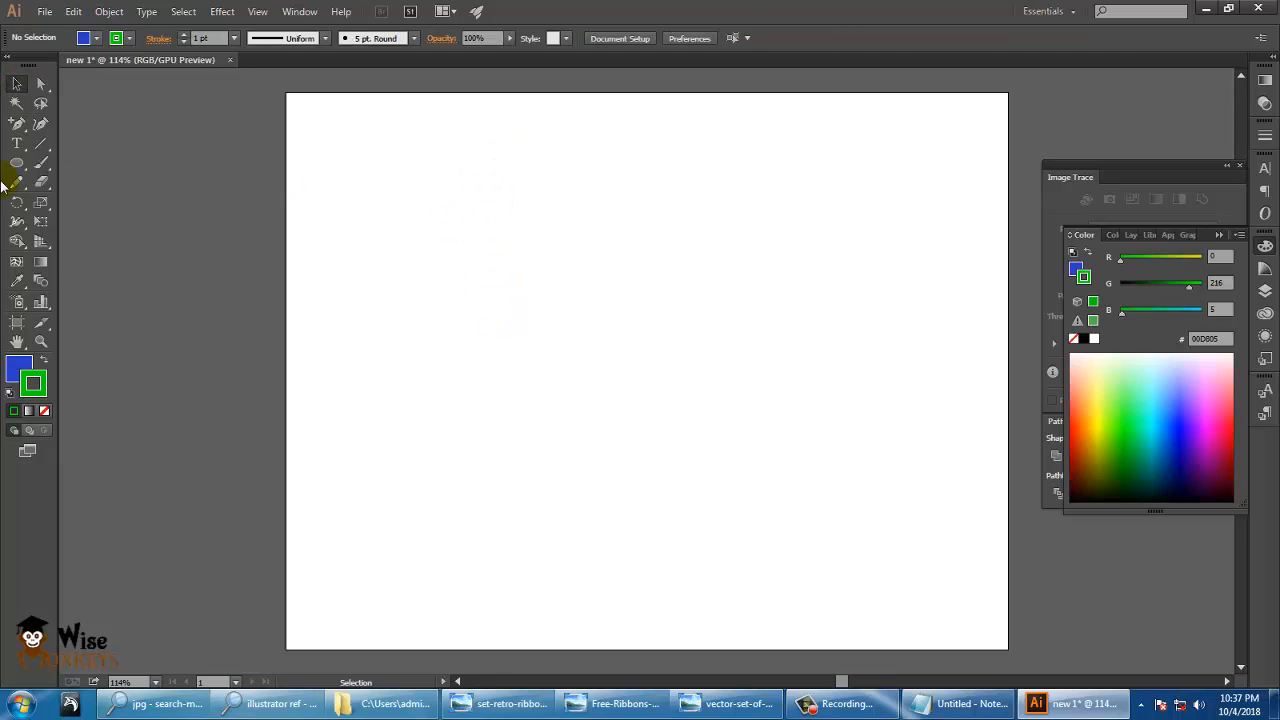
left_click_drag(18, 167, 103, 200)
left_click_drag(466, 134, 526, 300)
Step: With Direct Selection, convert the new ellipse's top anchor point to a corner to make a pointed petal
left_click(18, 121)
left_click(42, 88)
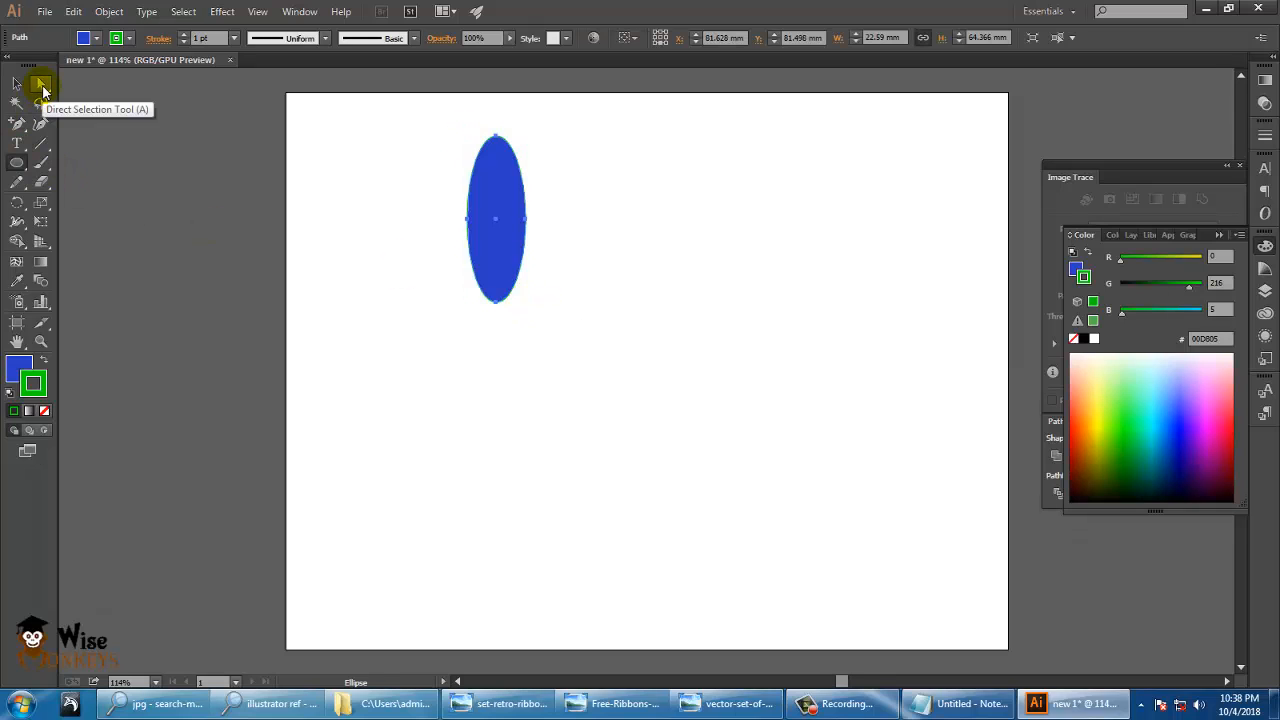
left_click(521, 173)
left_click_drag(473, 118, 529, 153)
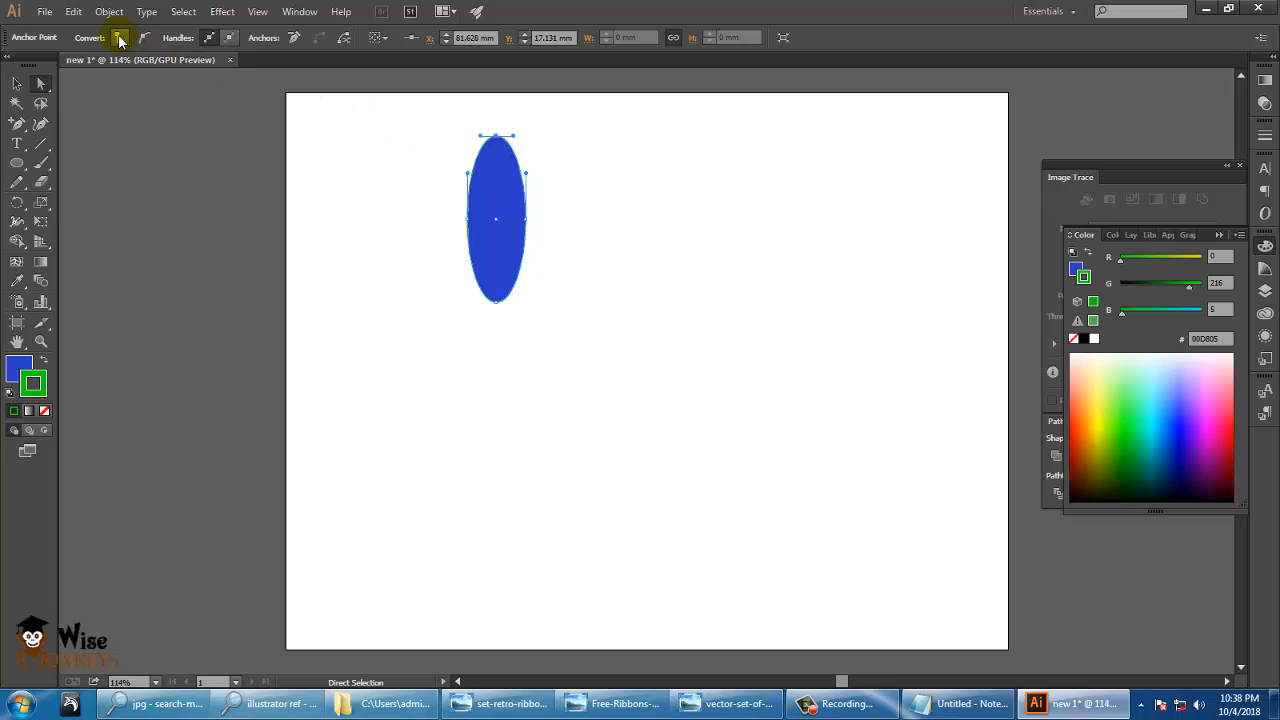
left_click(119, 38)
left_click(15, 85)
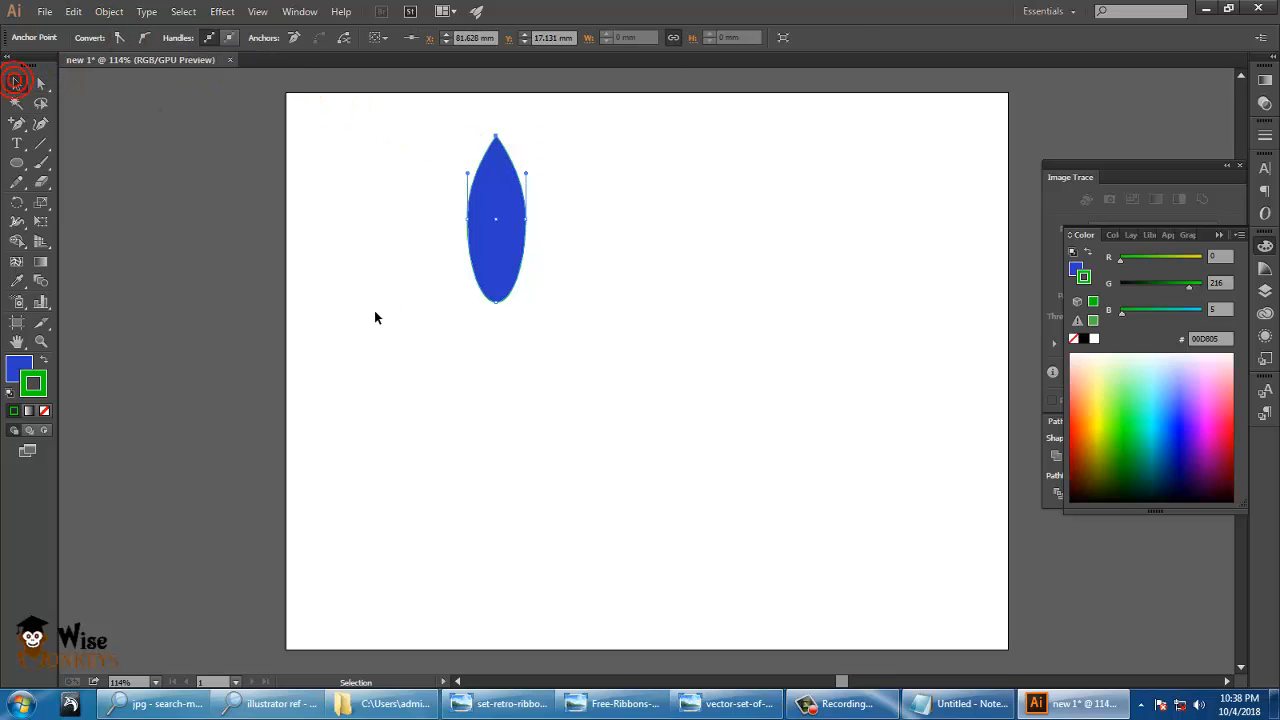
Step: Try to rotate a copy of the petal around a pivot just below its base while only its top anchor is selected, and undo it
left_click_drag(15, 205, 91, 200)
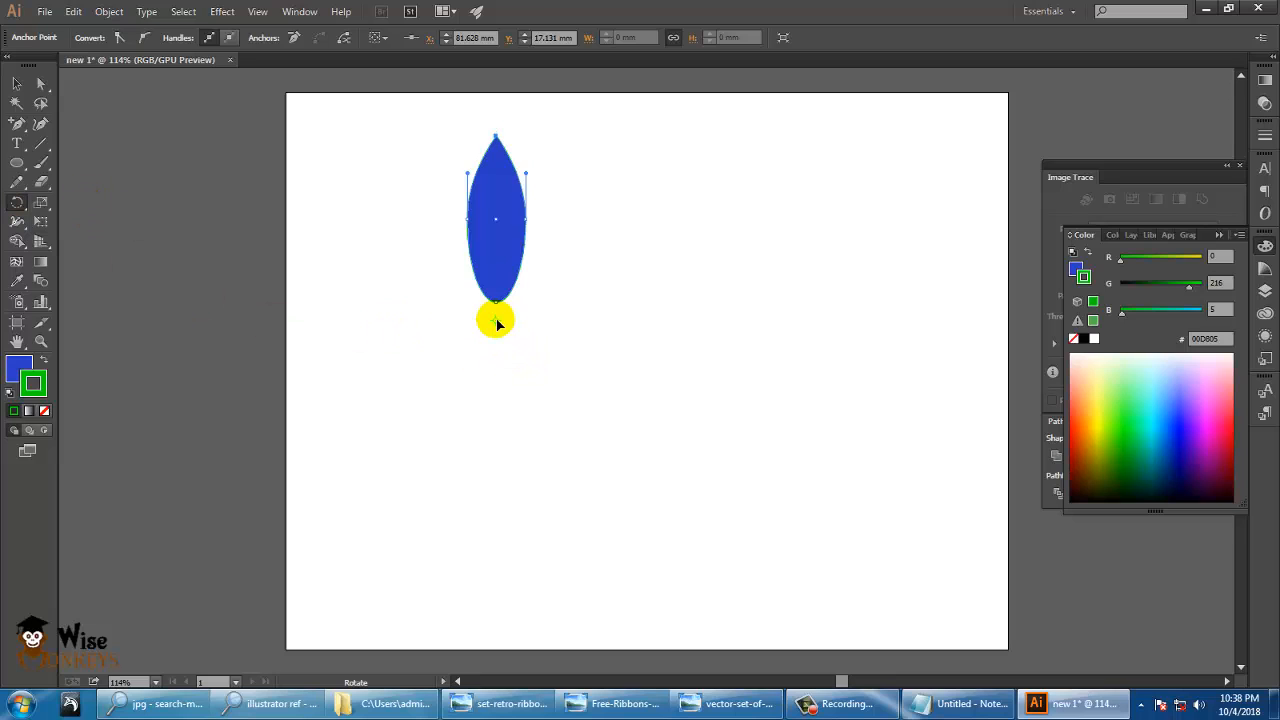
left_click(497, 321)
left_click_drag(510, 180, 550, 192)
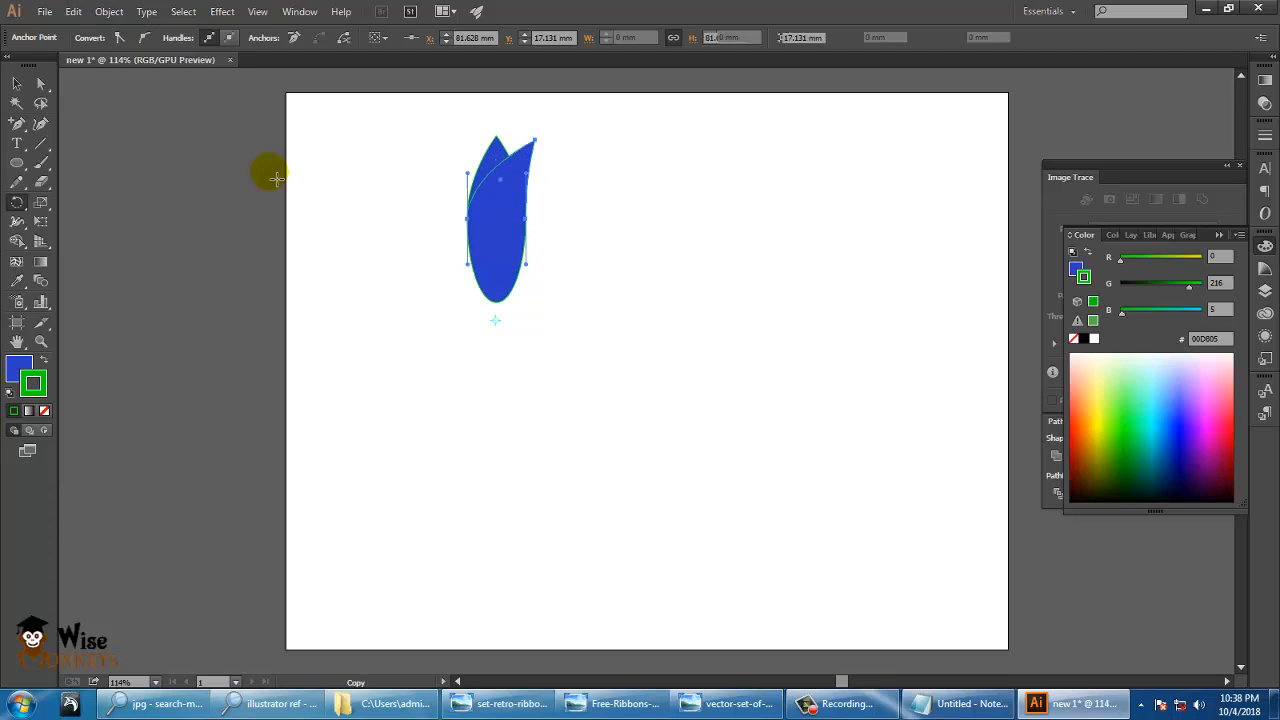
left_click(16, 84)
key("ctrl+z")
Step: Select the whole petal and rotate a copy about 30.5° clockwise around a pivot just below its base
left_click(501, 209)
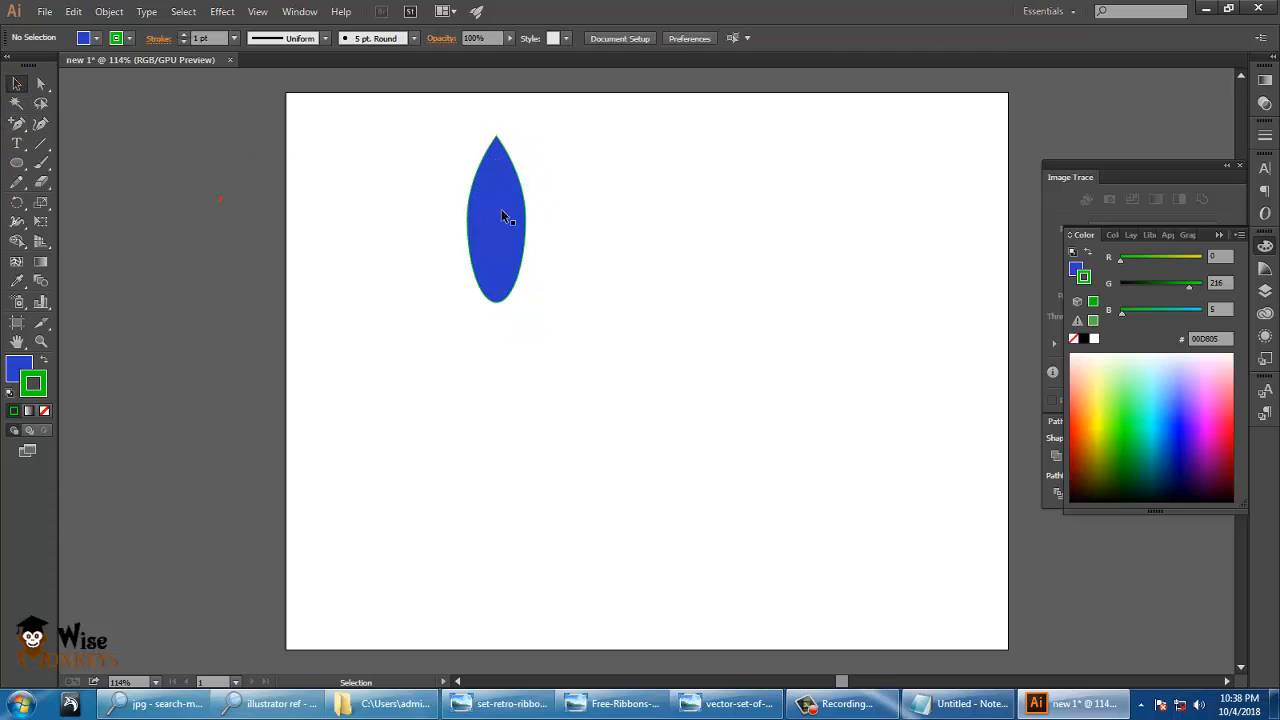
left_click(17, 204)
left_click(494, 322)
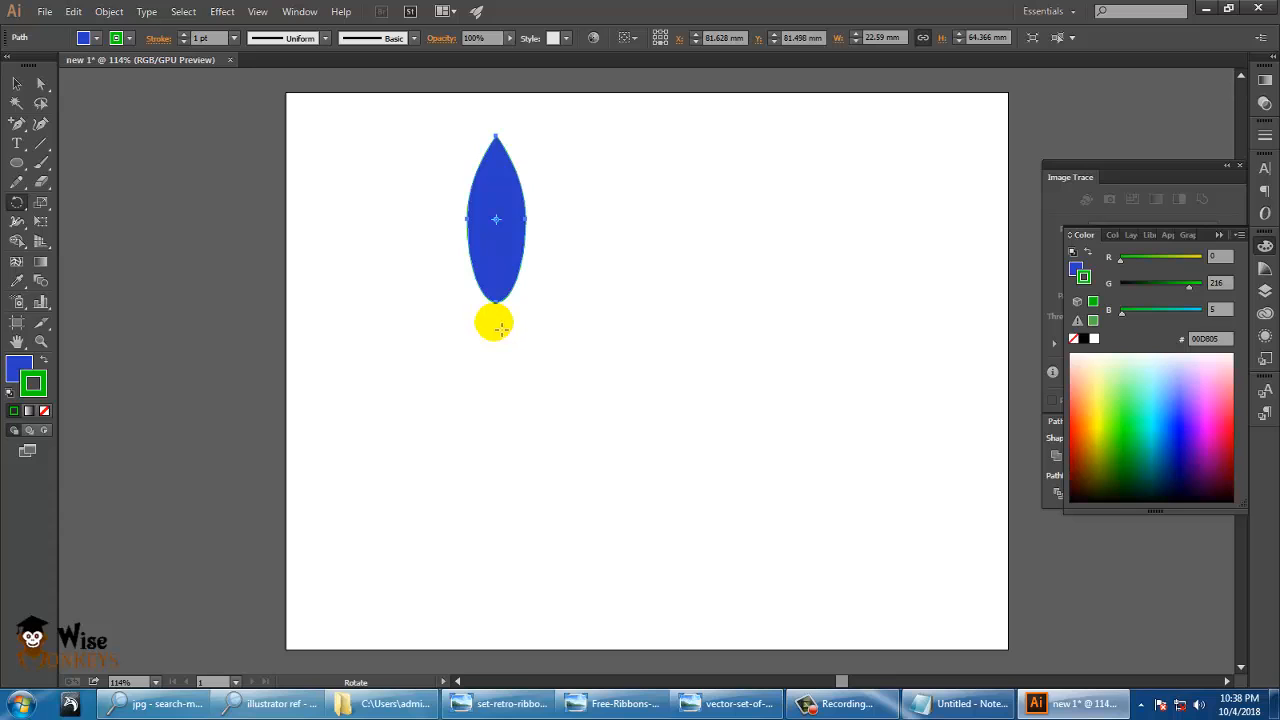
left_click_drag(507, 206, 566, 230)
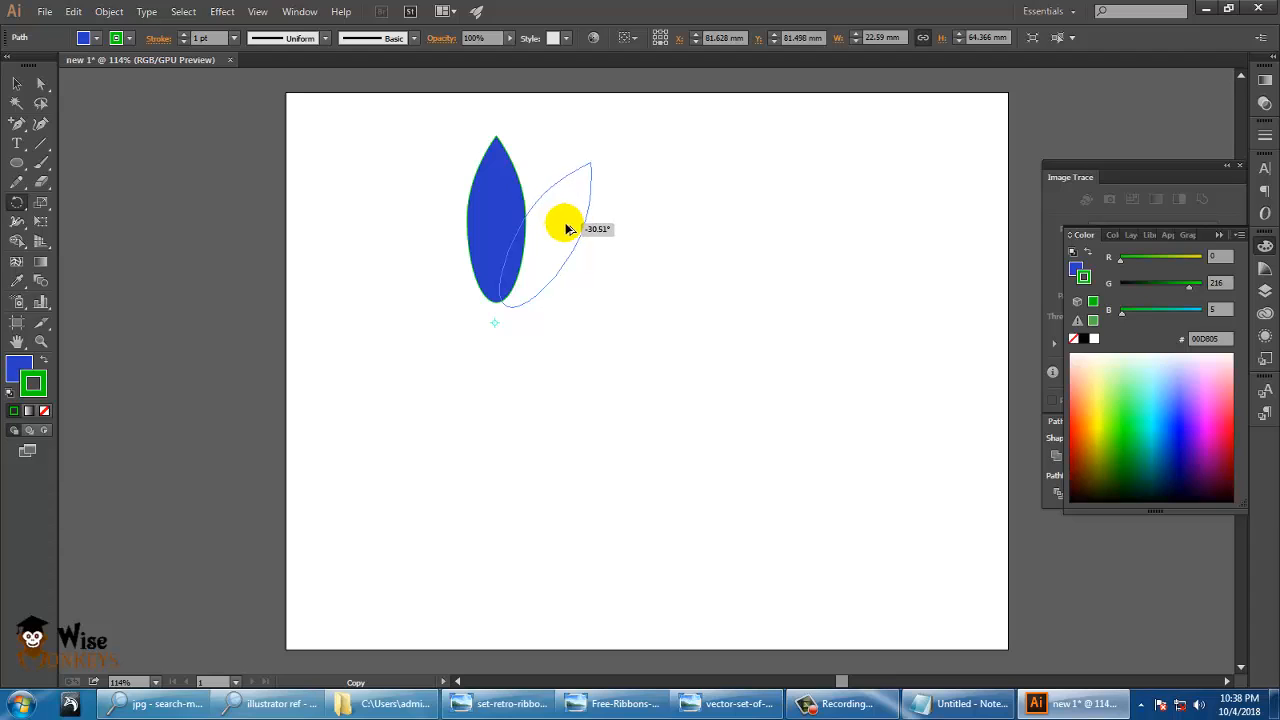
left_click_drag(566, 229, 567, 228)
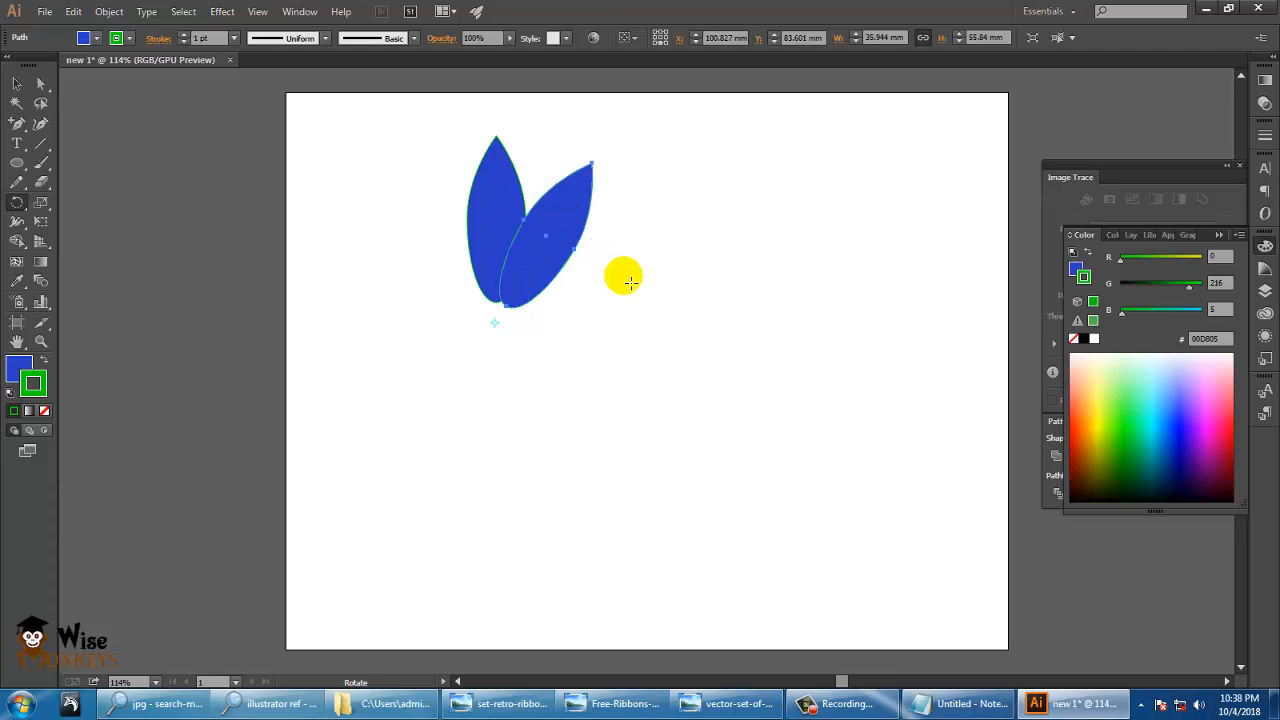
Step: Repeat the rotated copy of the petal until twelve petals form a full circle around the pivot
key("ctrl+d")
key("ctrl+d")
key("ctrl+d")
key("ctrl+d")
key("ctrl+d")
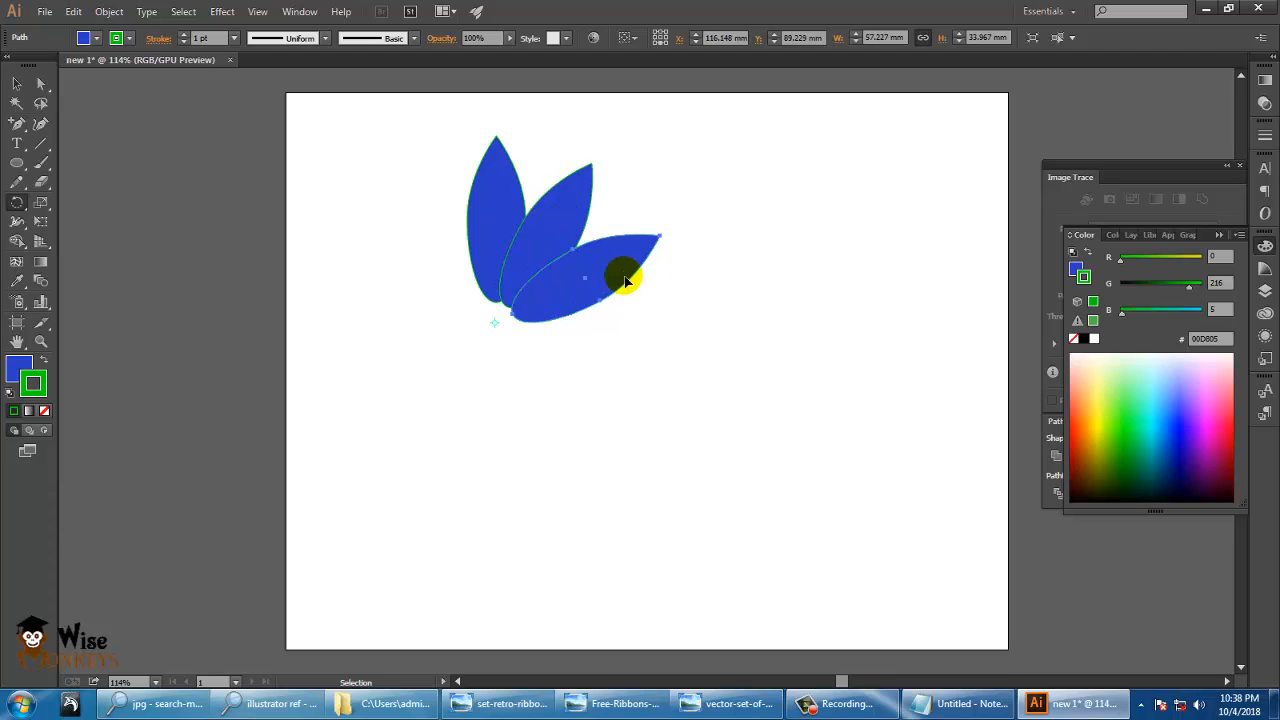
key("ctrl+d")
key("ctrl+d")
key("ctrl+d")
key("ctrl+d")
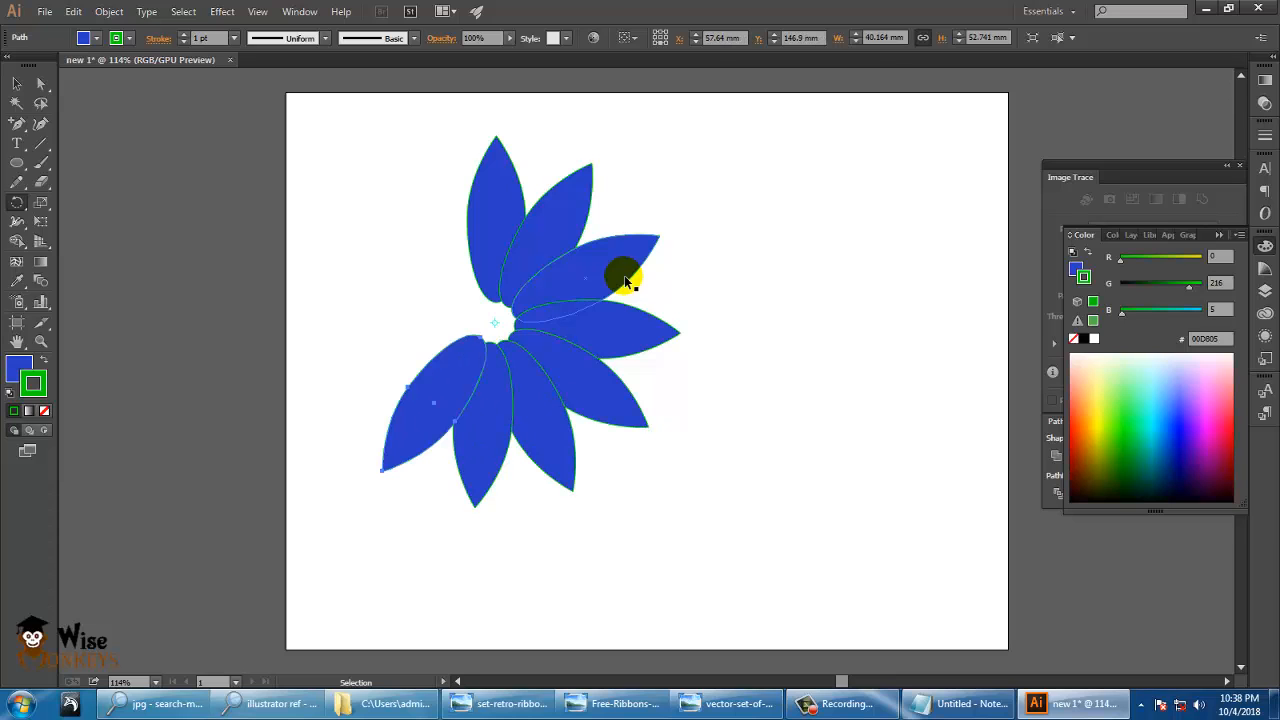
key("ctrl+d")
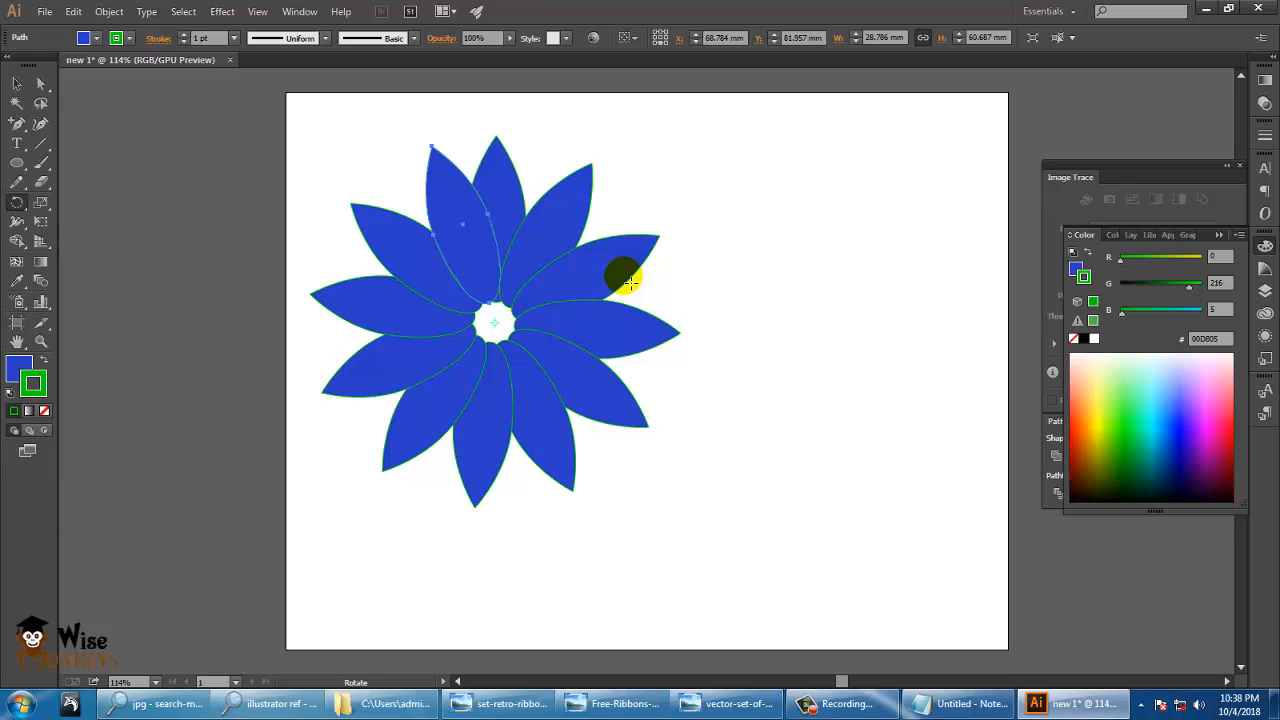
Step: Select all the petals of the flower and remove their green stroke
left_click(16, 84)
left_click(230, 142)
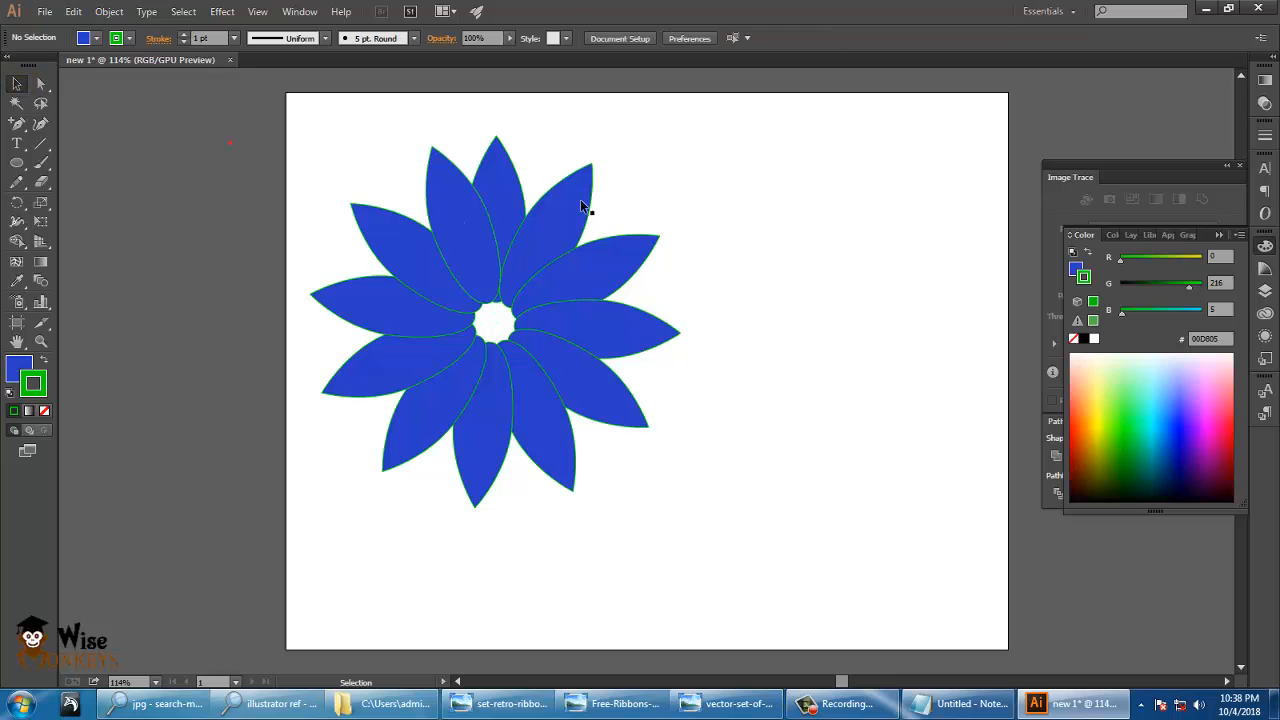
left_click_drag(428, 297, 766, 560)
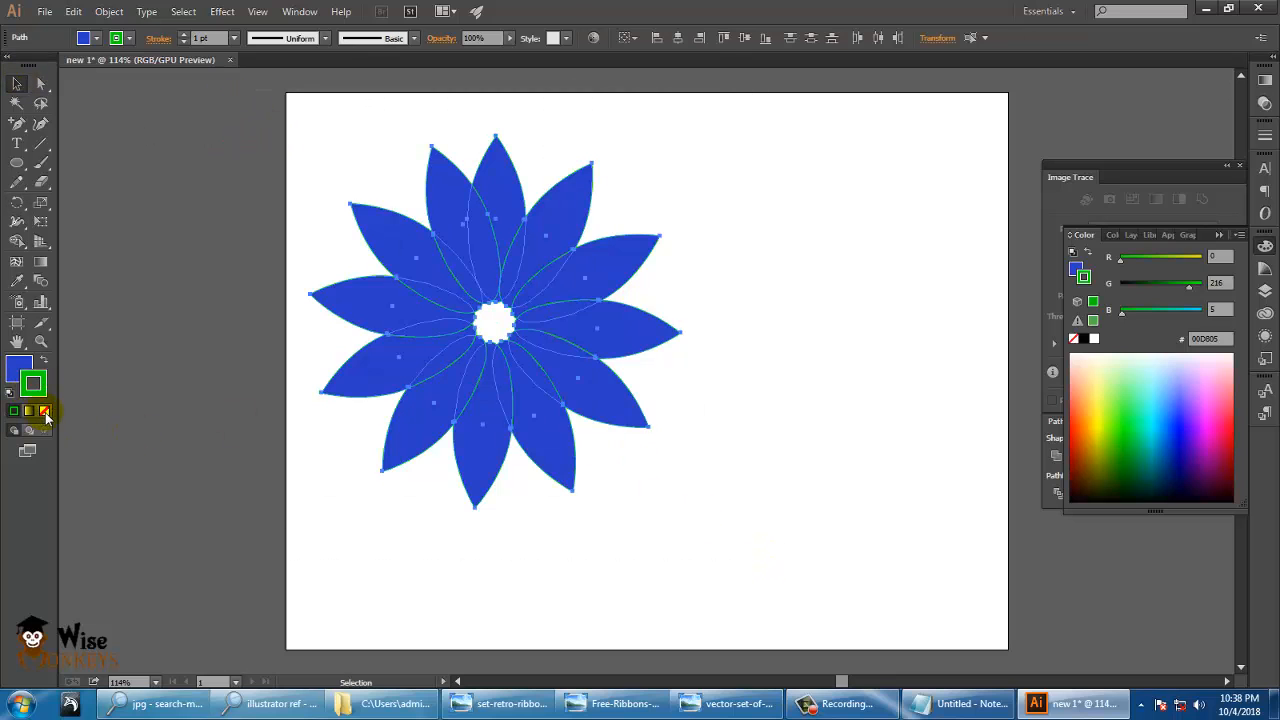
left_click(45, 412)
left_click(31, 392)
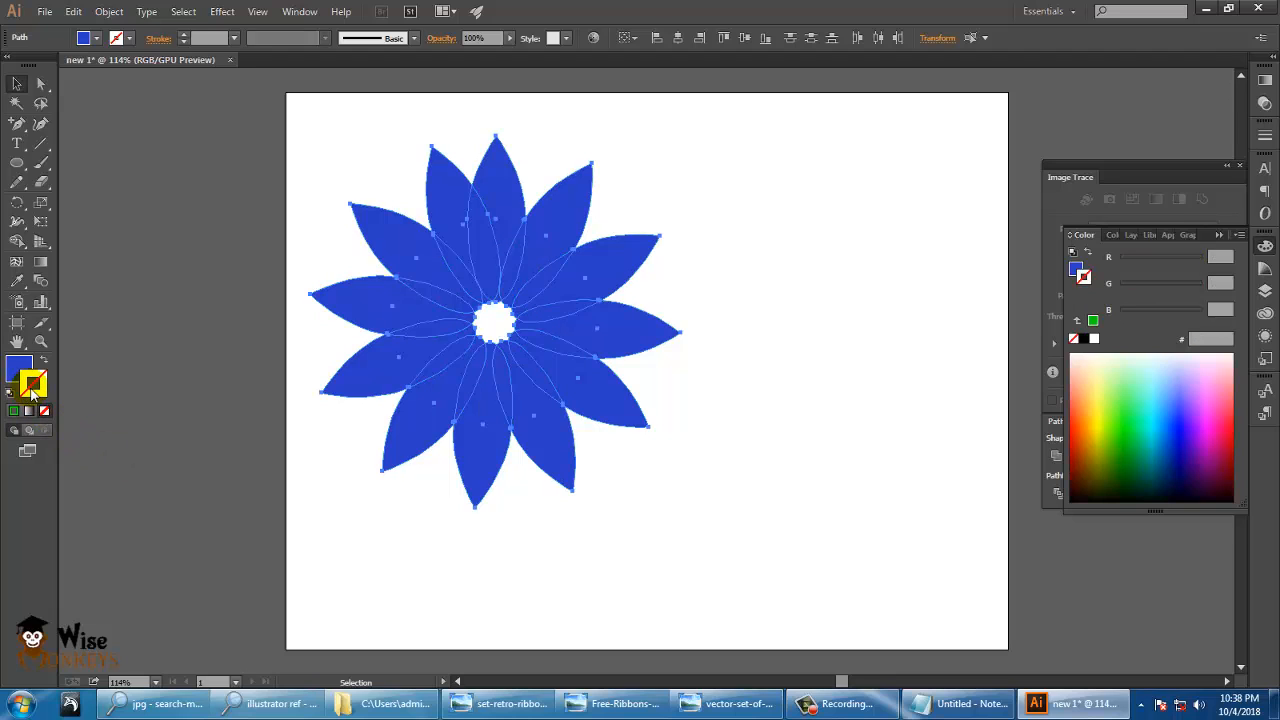
left_click(190, 372)
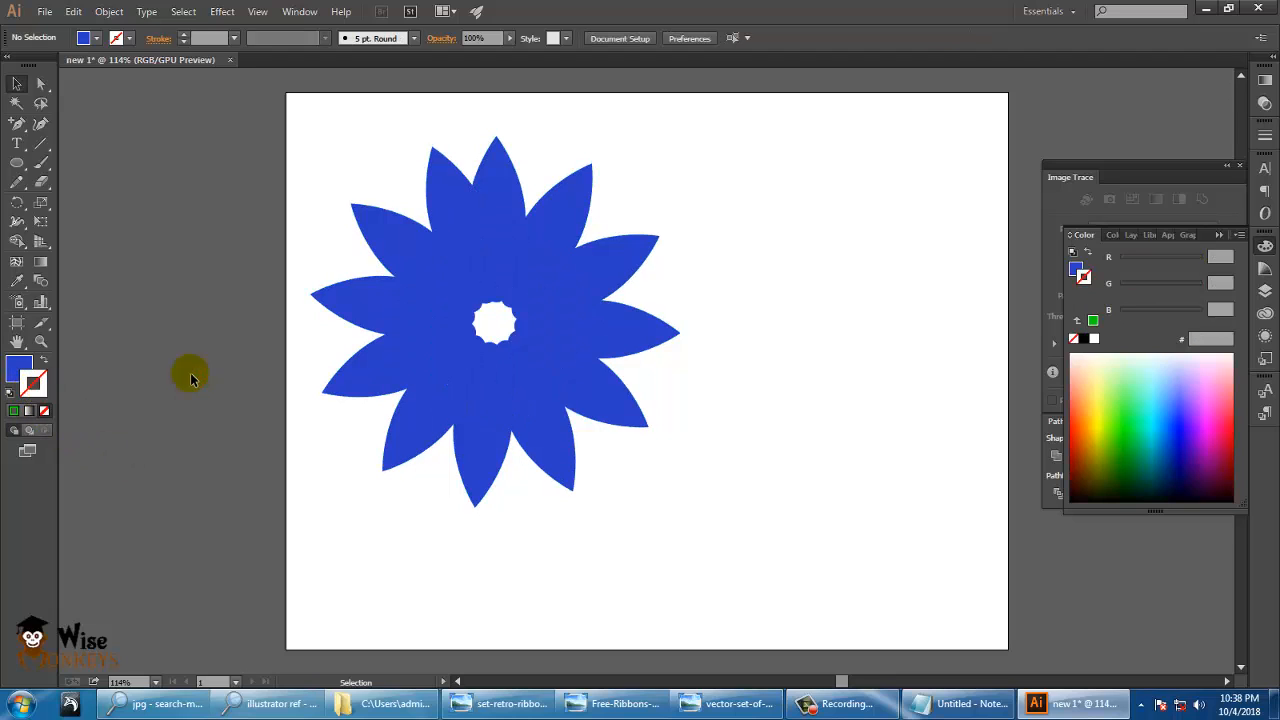
Step: Select every second petal, starting with the topmost one, and fill them with the pale yellow E0D390
left_click(493, 177)
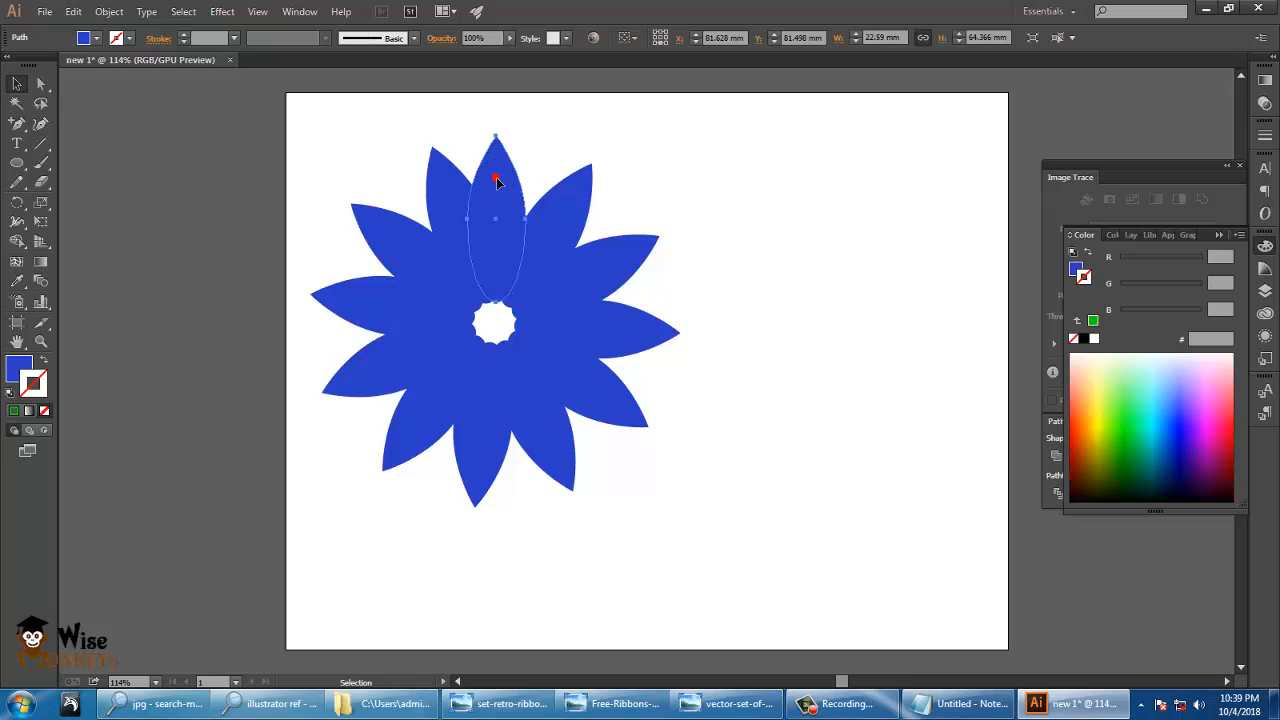
left_click(614, 253, "shift")
left_click(603, 424, "shift")
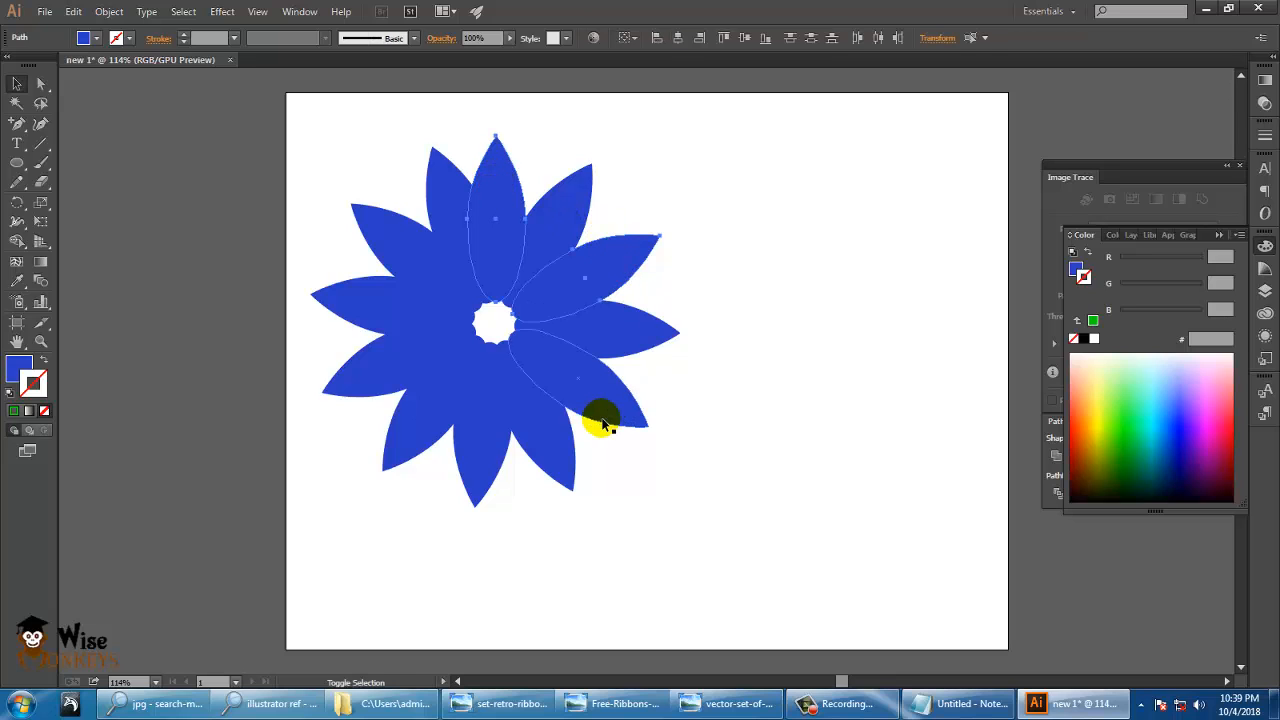
left_click(385, 370, "shift")
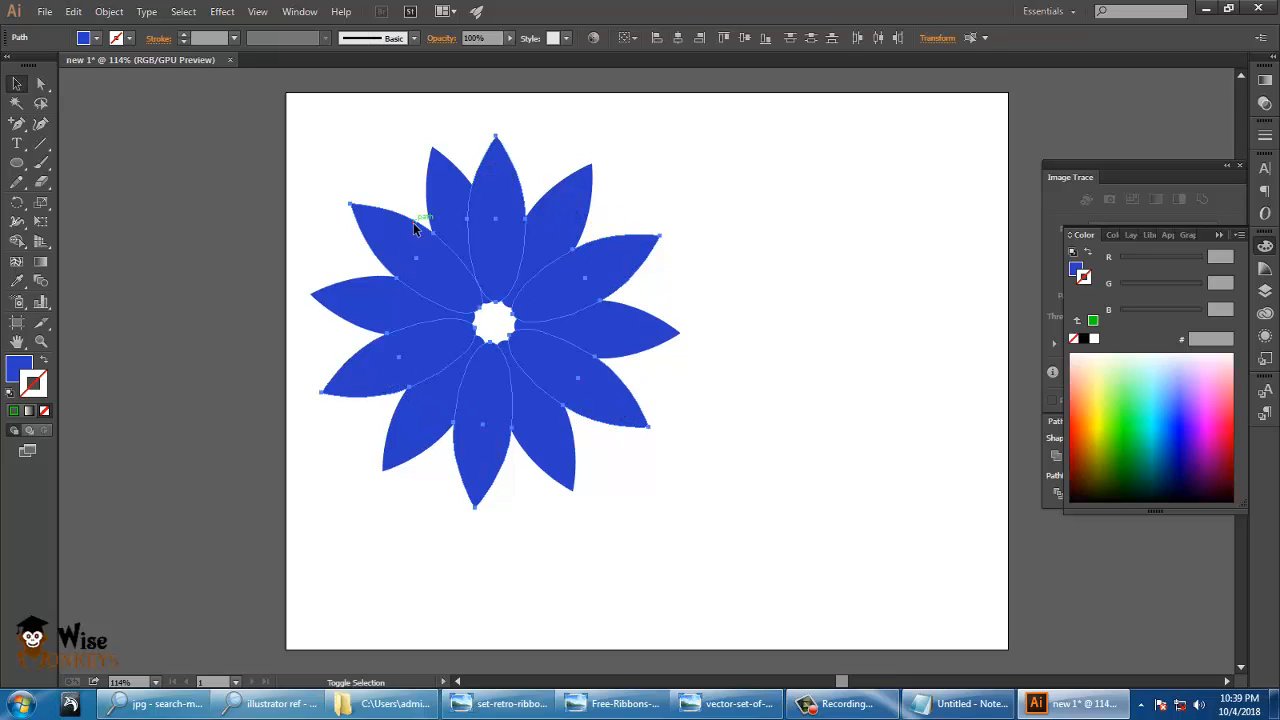
double_click(20, 368)
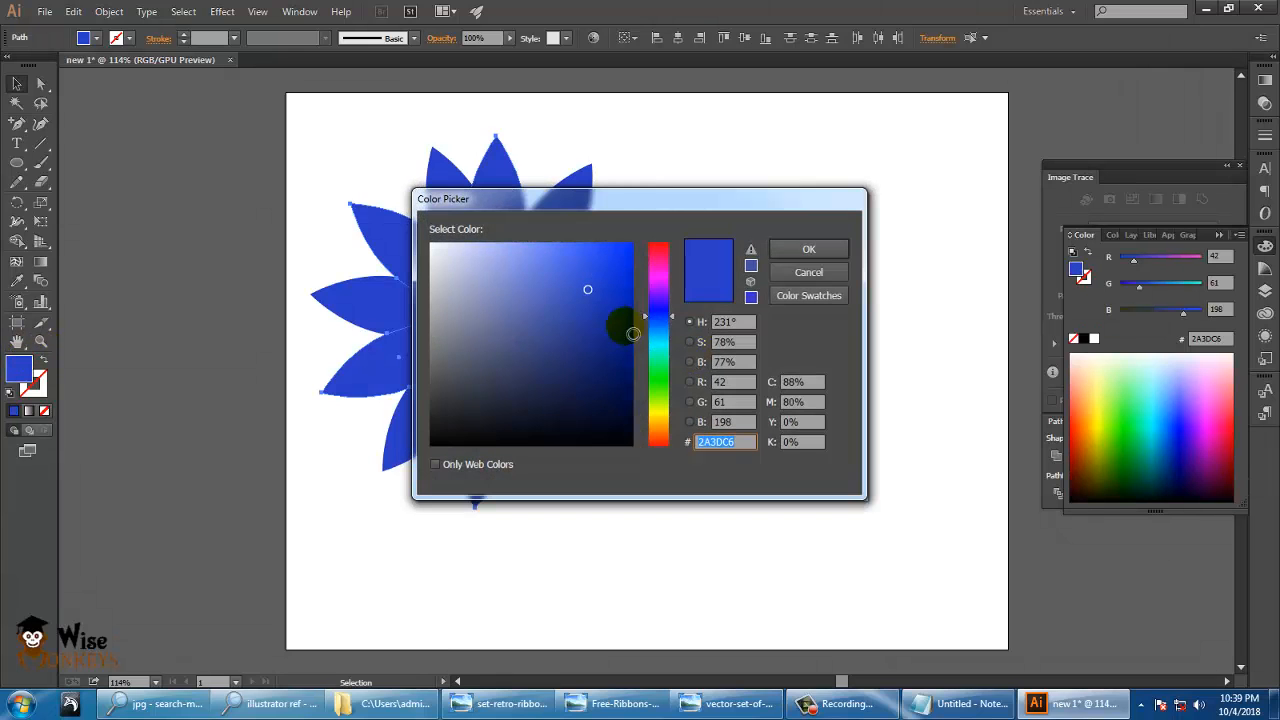
left_click_drag(646, 323, 665, 424)
left_click(809, 249)
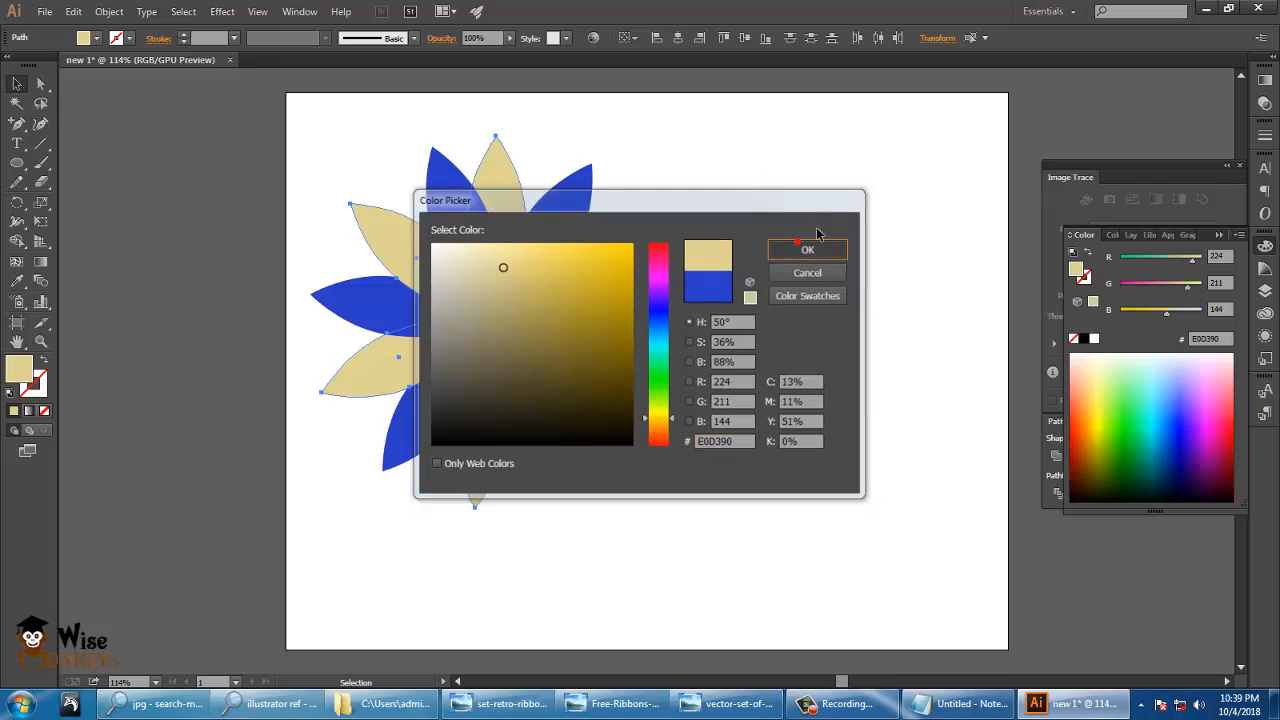
left_click(818, 262)
Step: Draw a circle about 23.5 mm in diameter over the flower's center and fill it with the very dark brown 1C1701
left_click(20, 224)
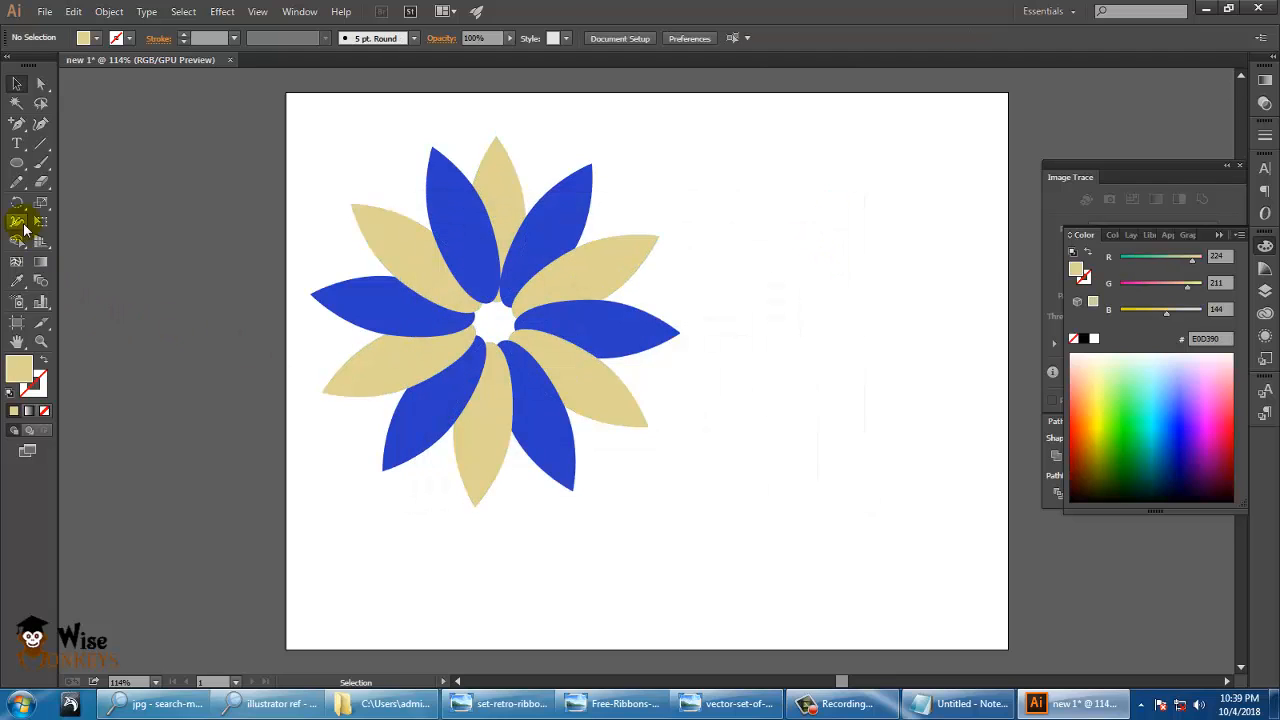
left_click_drag(14, 164, 86, 199)
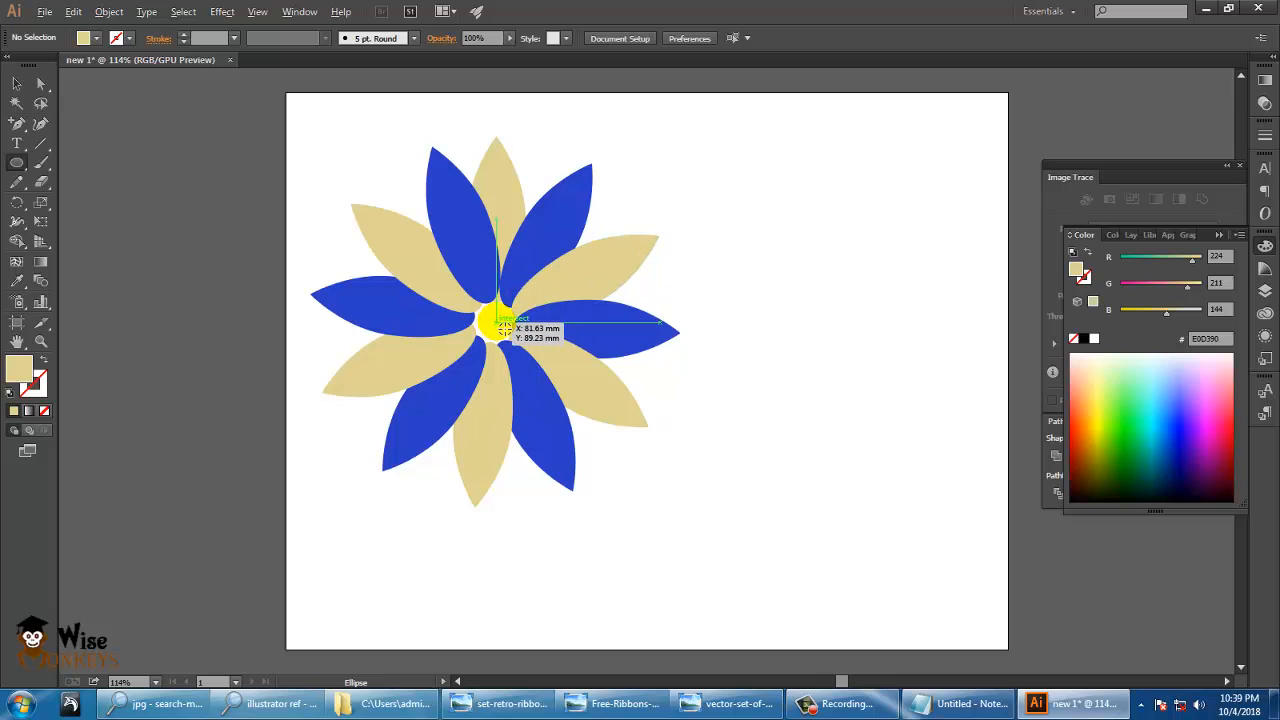
left_click_drag(497, 324, 524, 350)
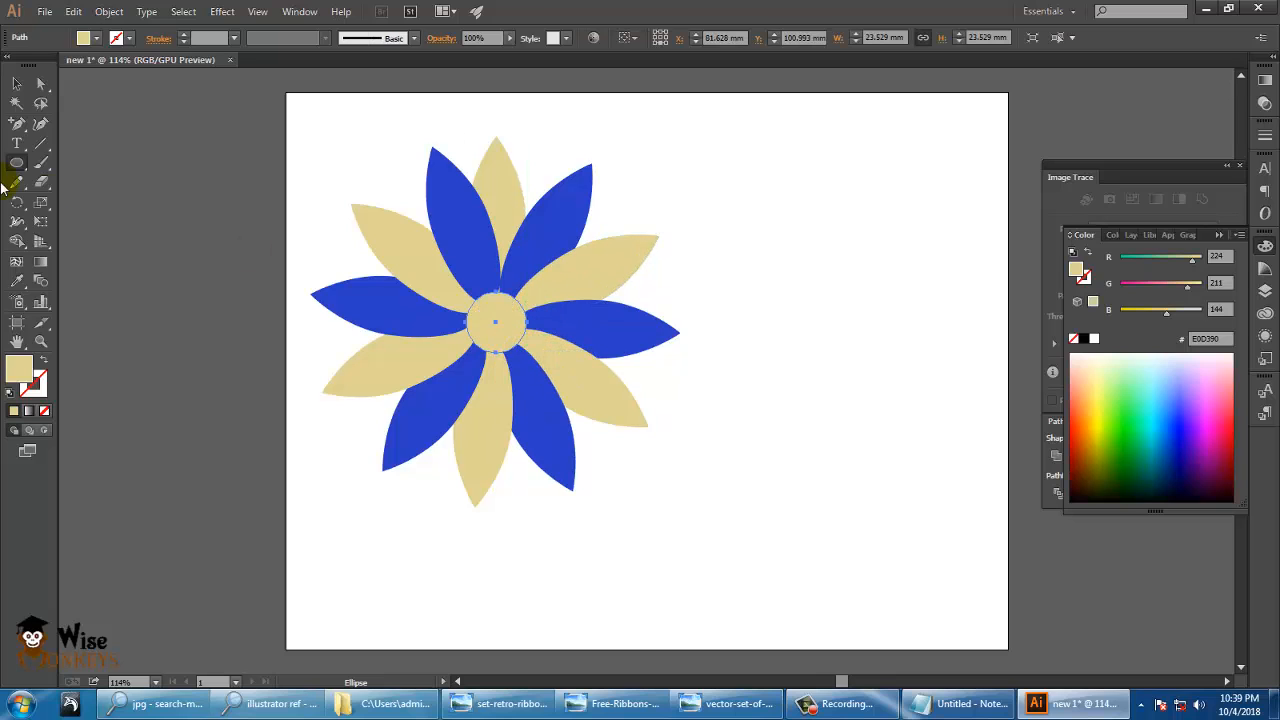
double_click(18, 369)
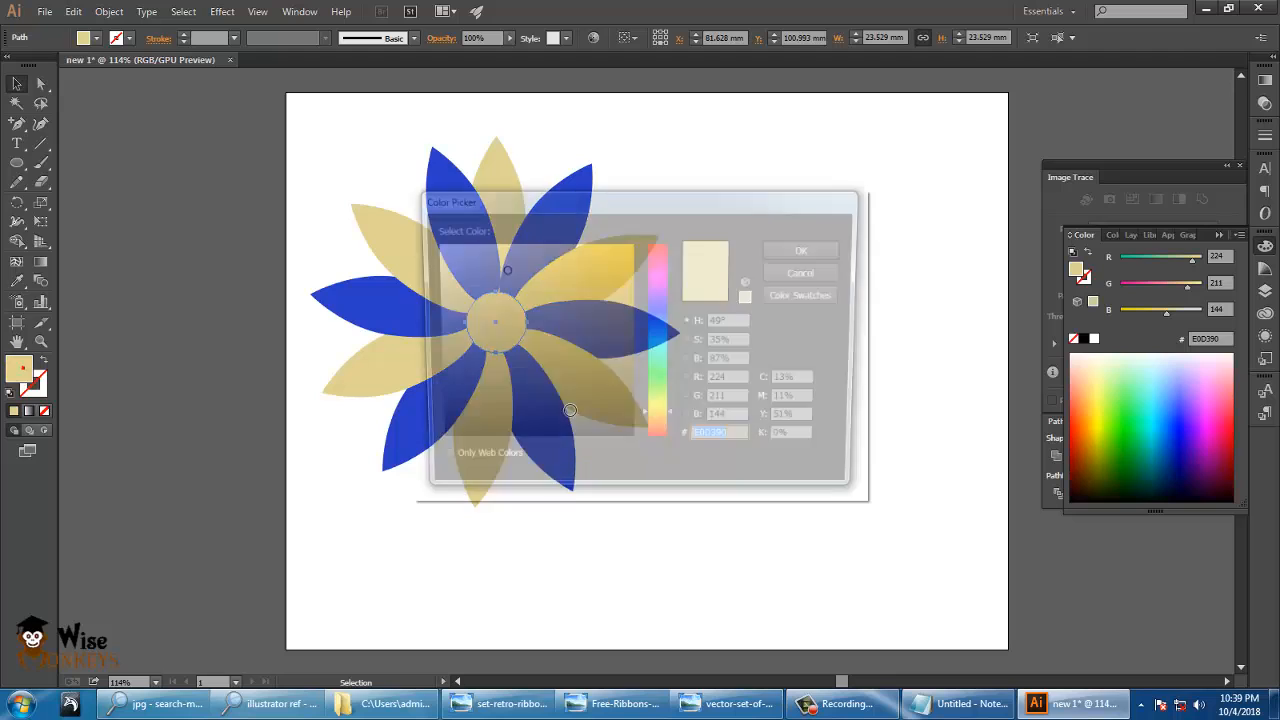
left_click(616, 422)
left_click(628, 424)
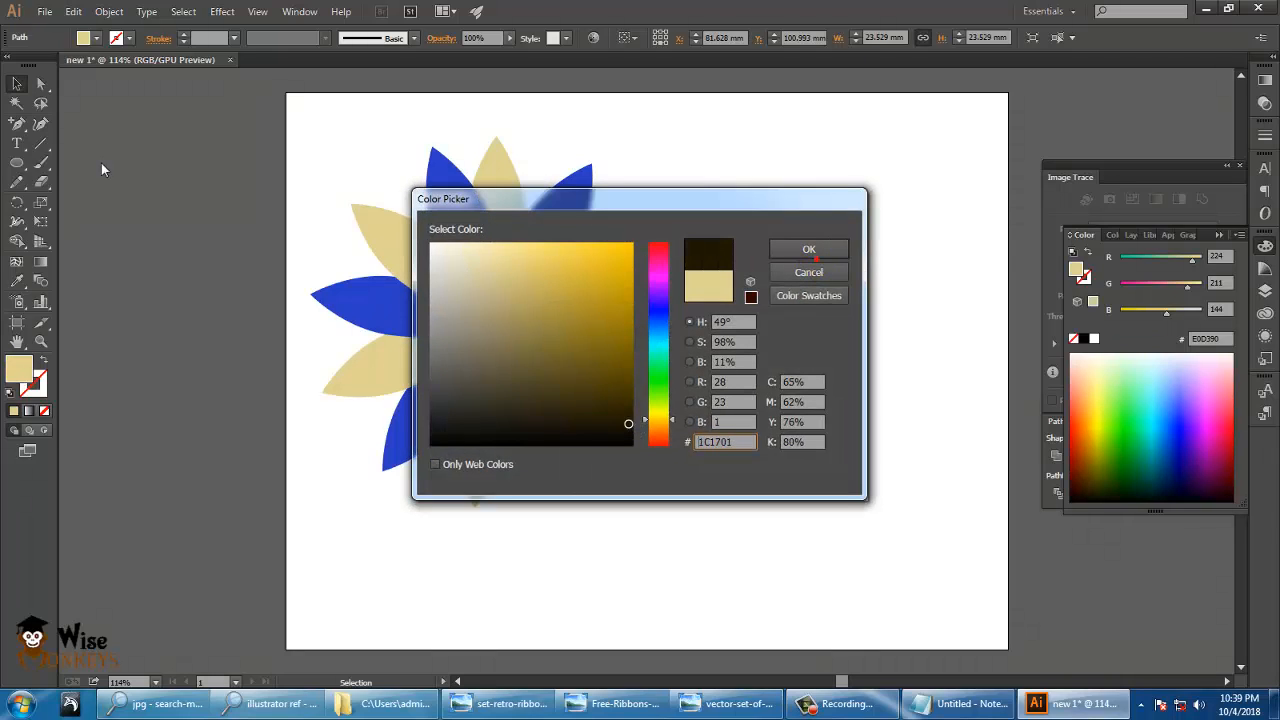
left_click(840, 249)
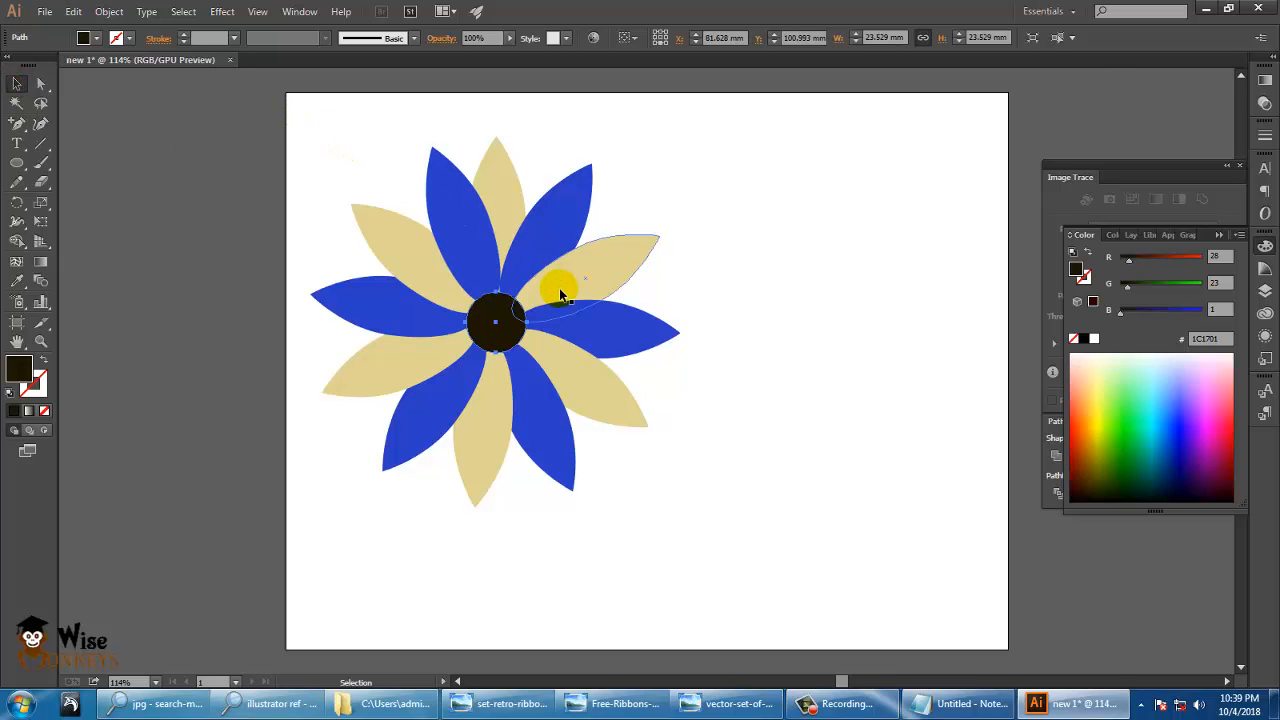
Step: Group all petals with the center circle and move the flower group horizontally about 39.5 mm toward the middle of the artboard
scroll(559, 288, "up", 7)
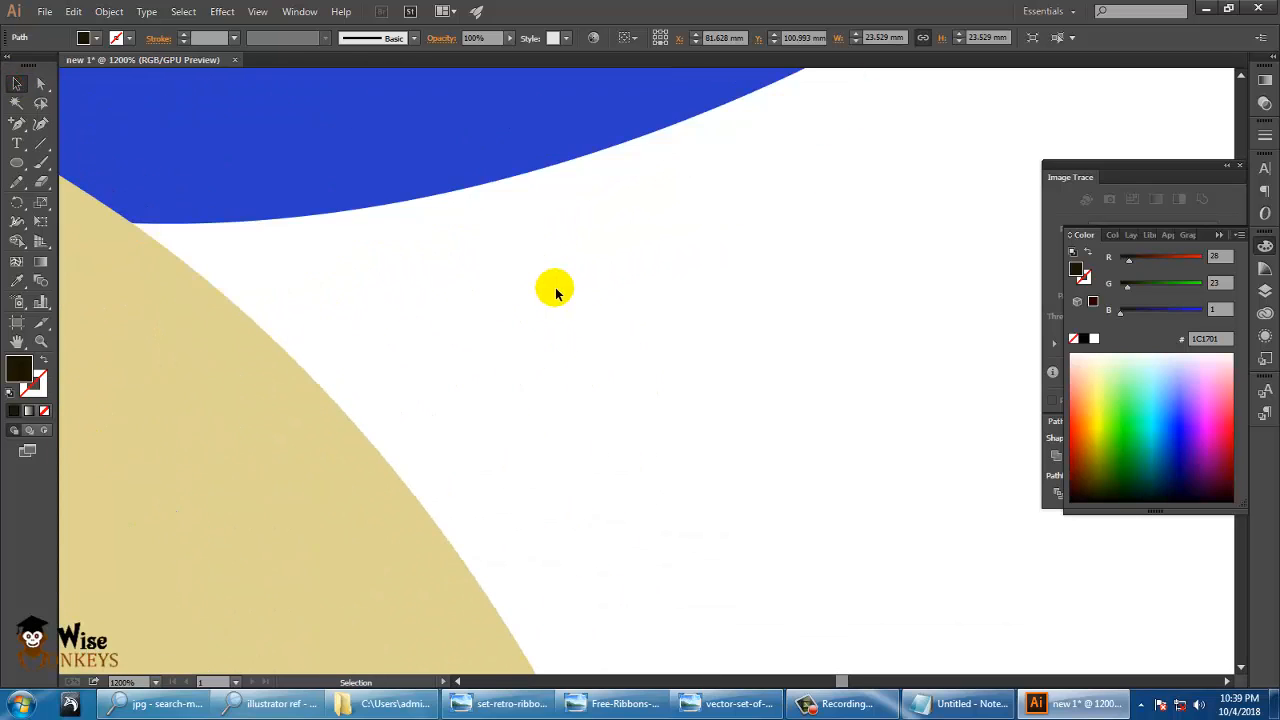
left_click_drag(556, 290, 631, 403)
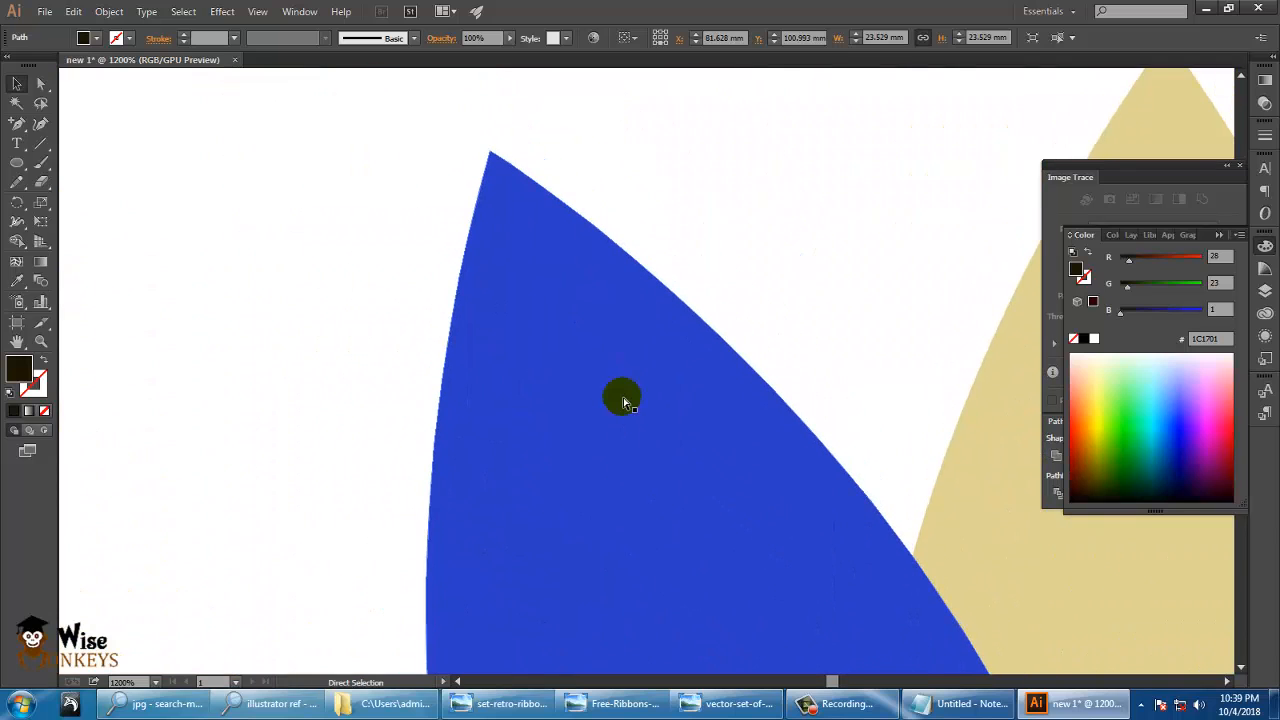
key("ctrl+0")
left_click(889, 334)
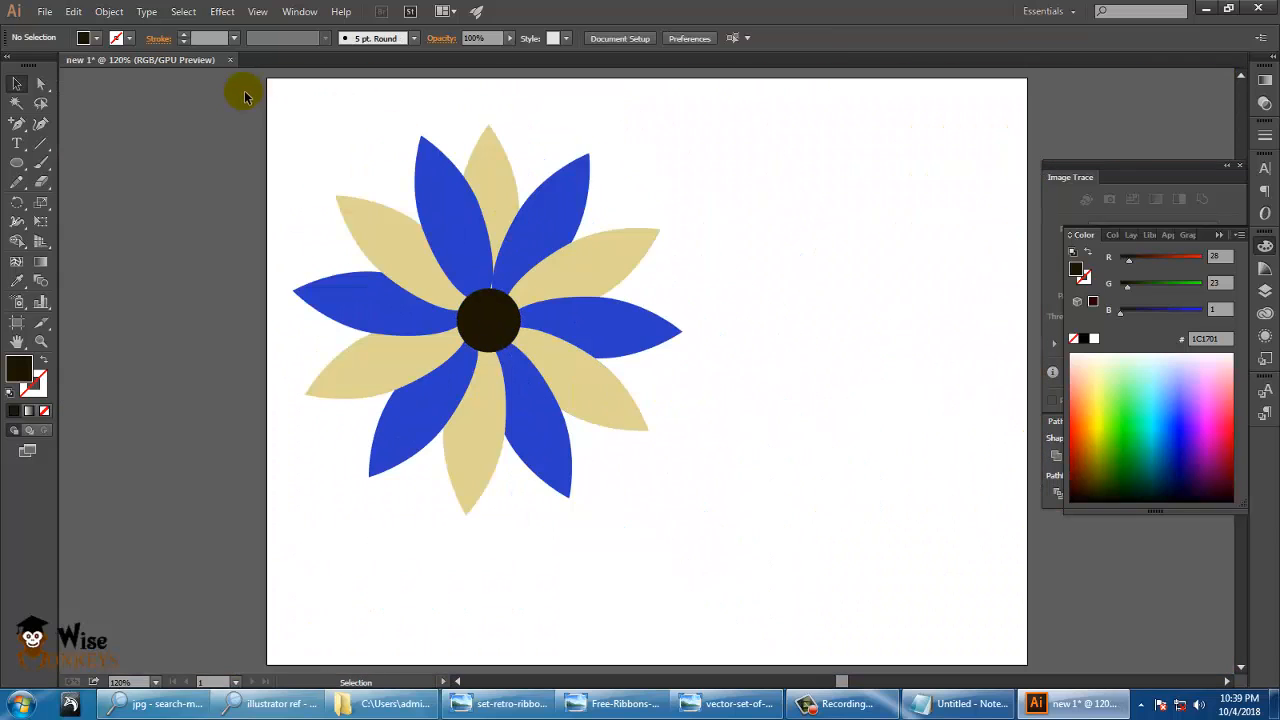
left_click_drag(250, 95, 755, 535)
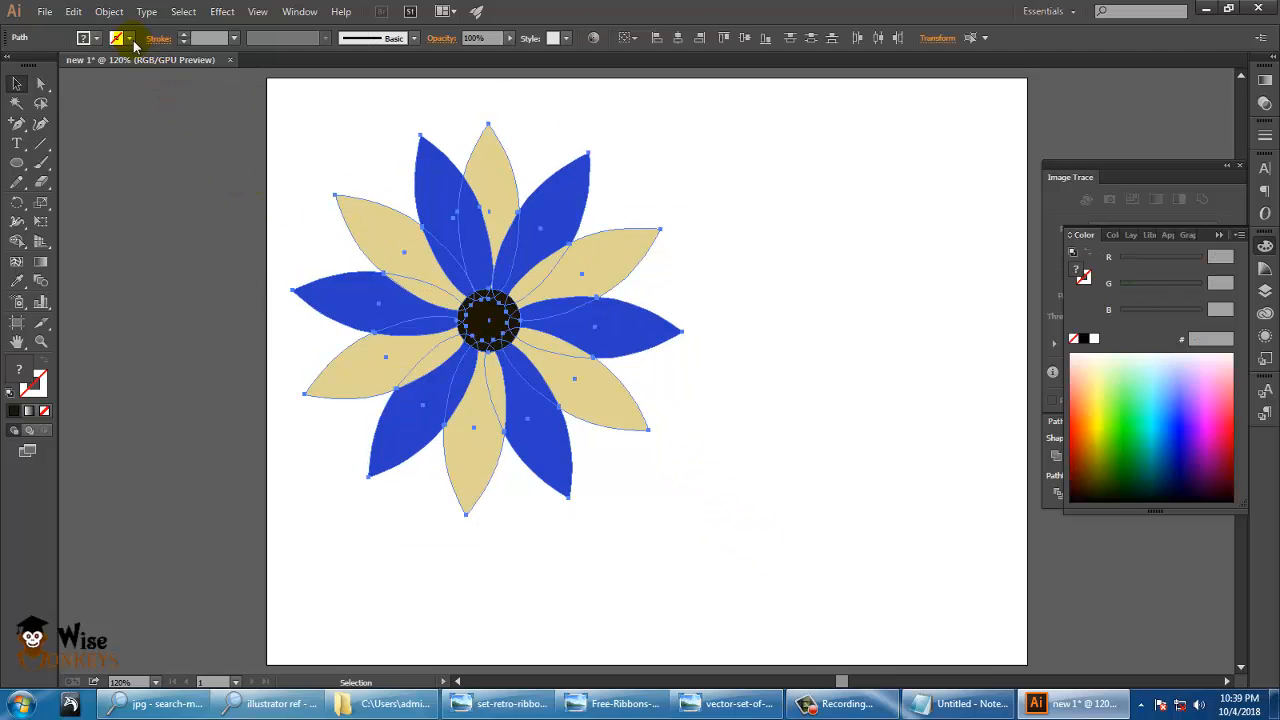
left_click(109, 12)
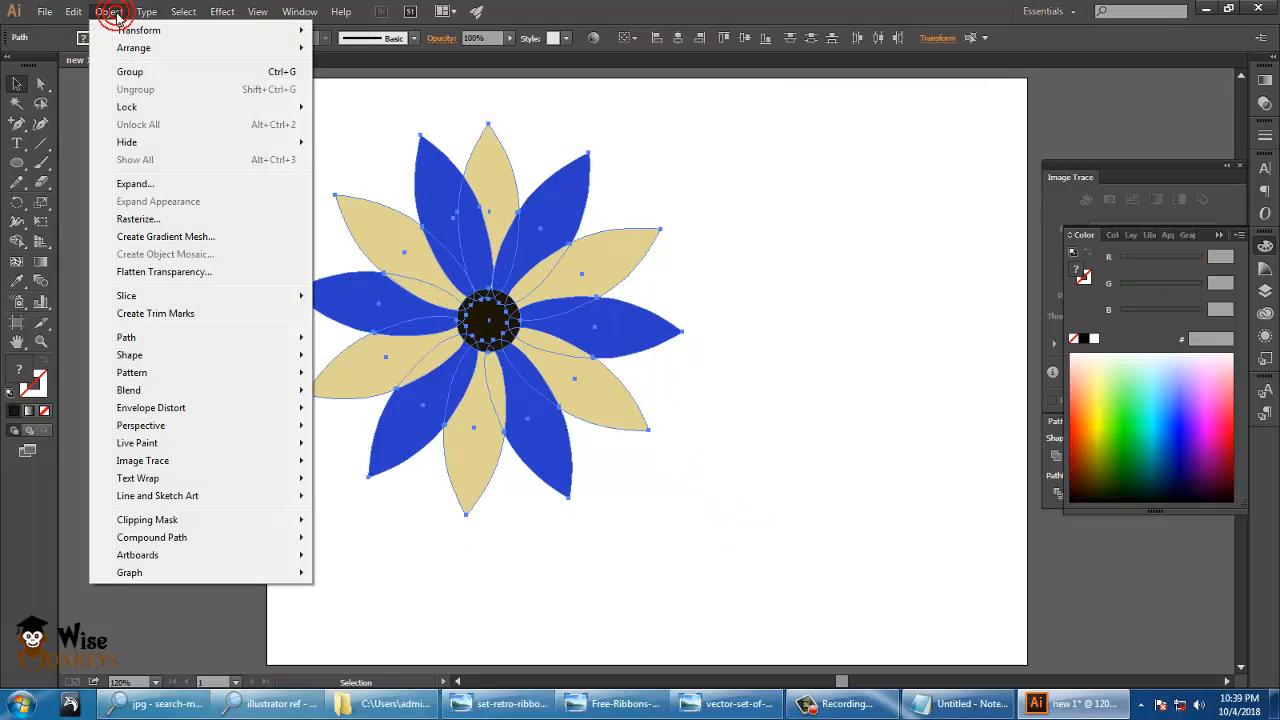
left_click(177, 76)
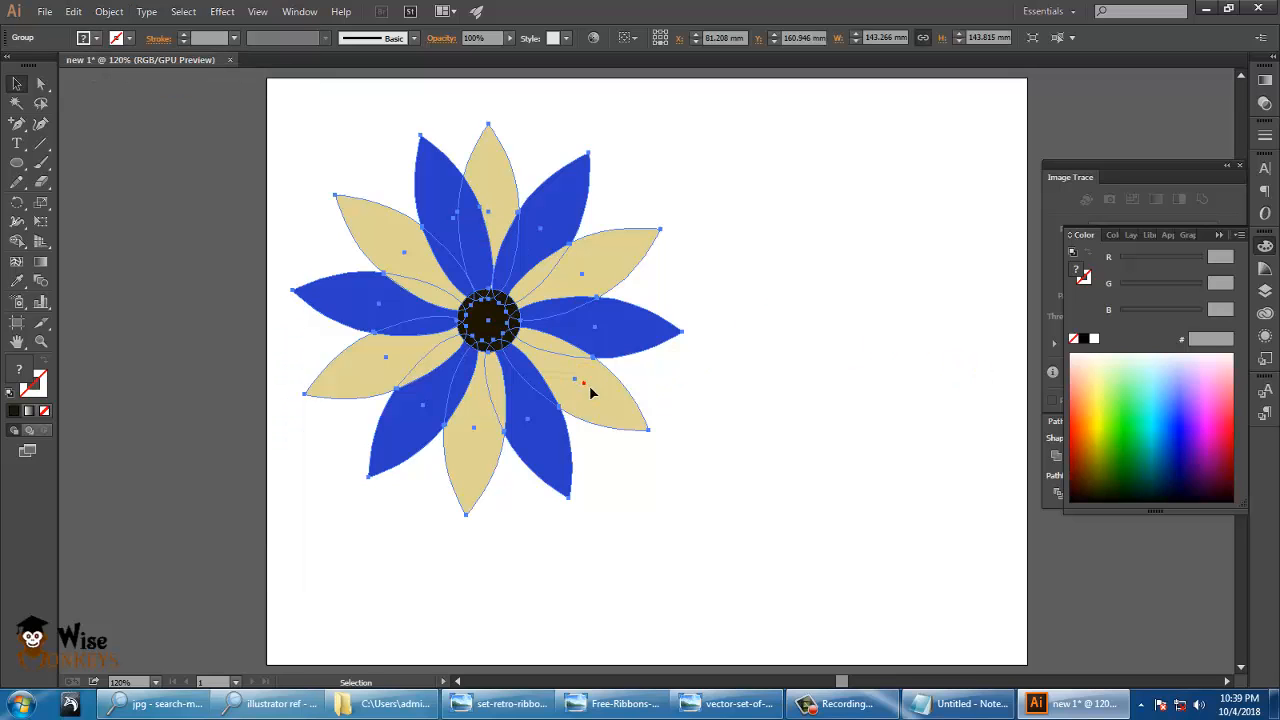
left_click_drag(572, 307, 680, 307)
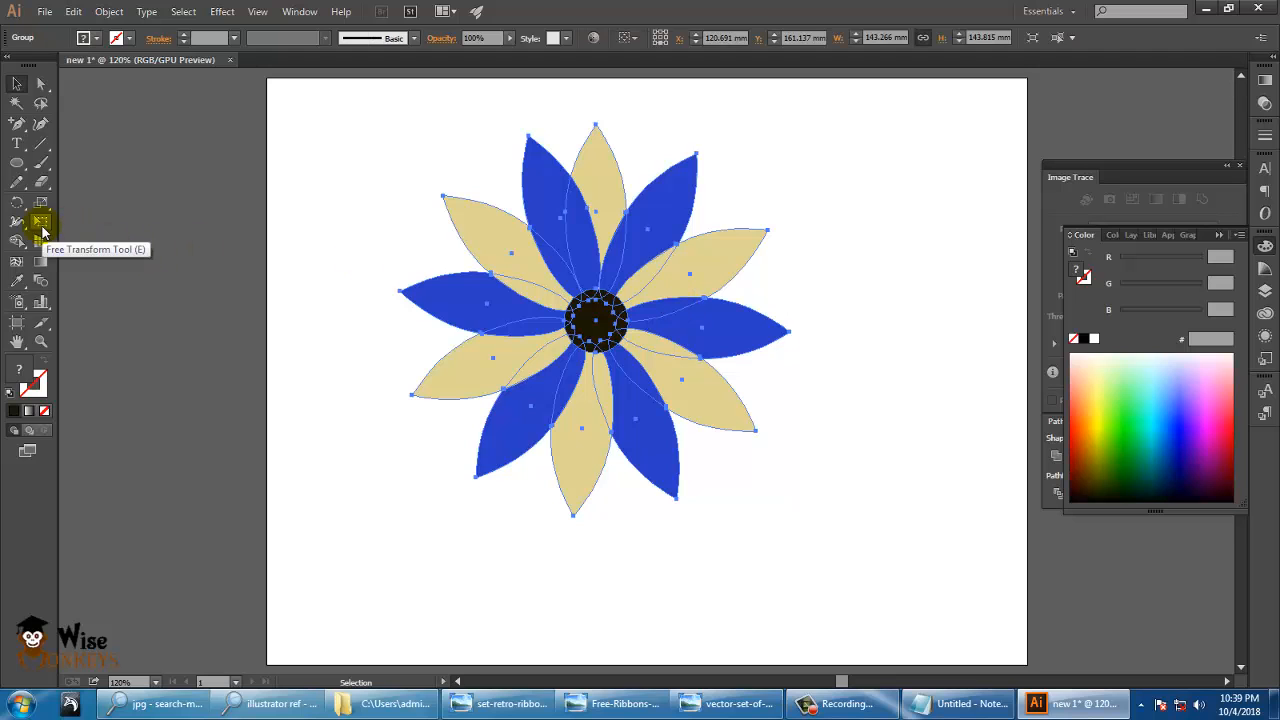
Step: Scale the flower group proportionally down to about 58.3 mm wide and move it near the artboard's upper-left corner
left_click(41, 222)
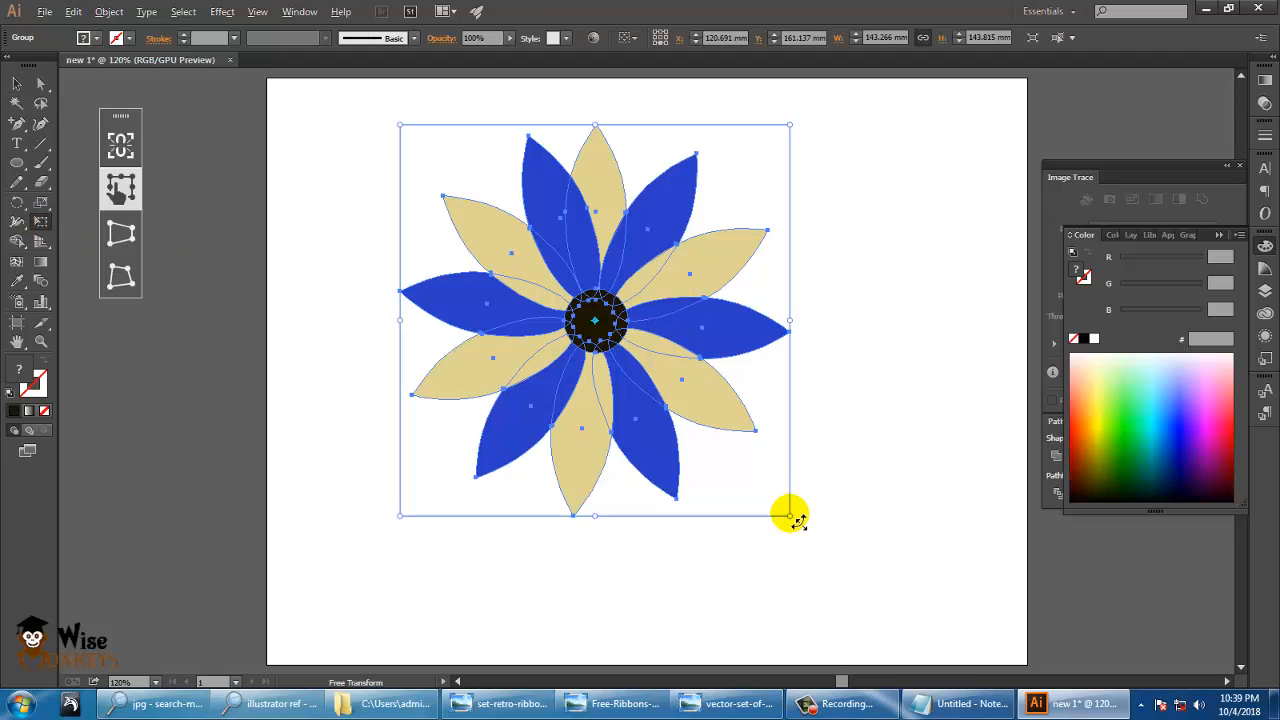
left_click_drag(790, 516, 706, 449)
left_click_drag(666, 424, 660, 414)
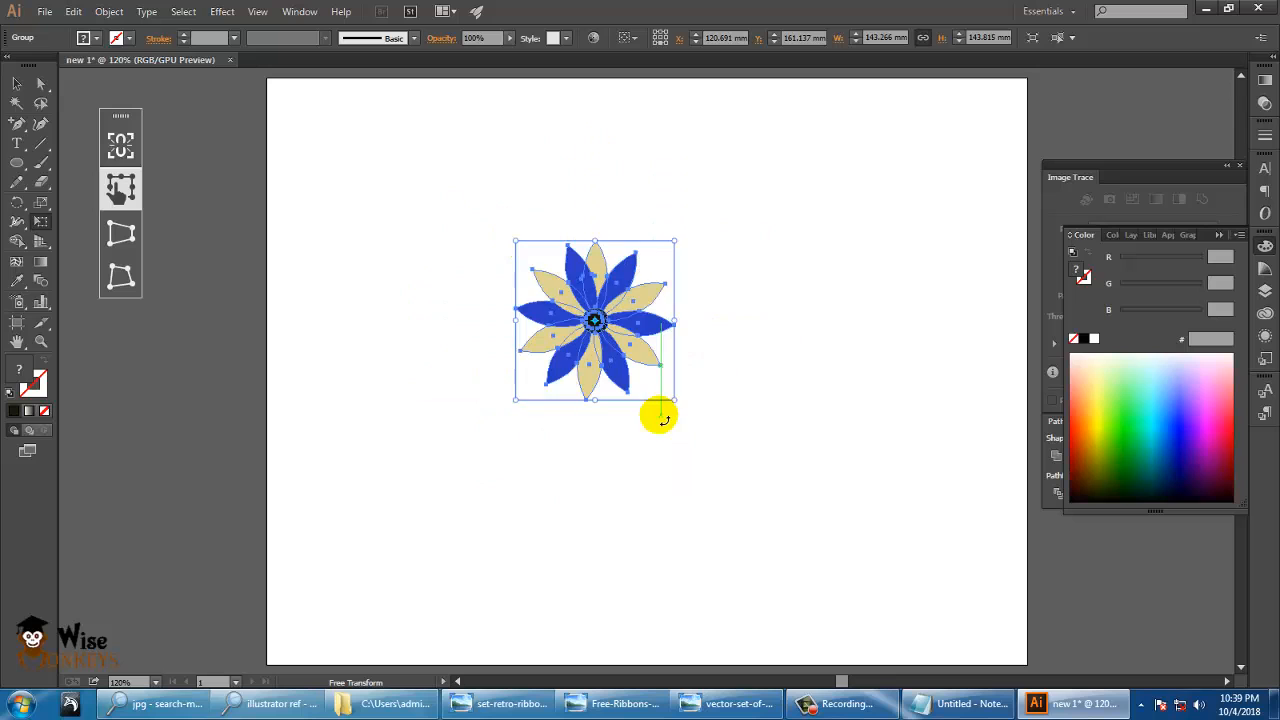
left_click_drag(594, 320, 414, 213)
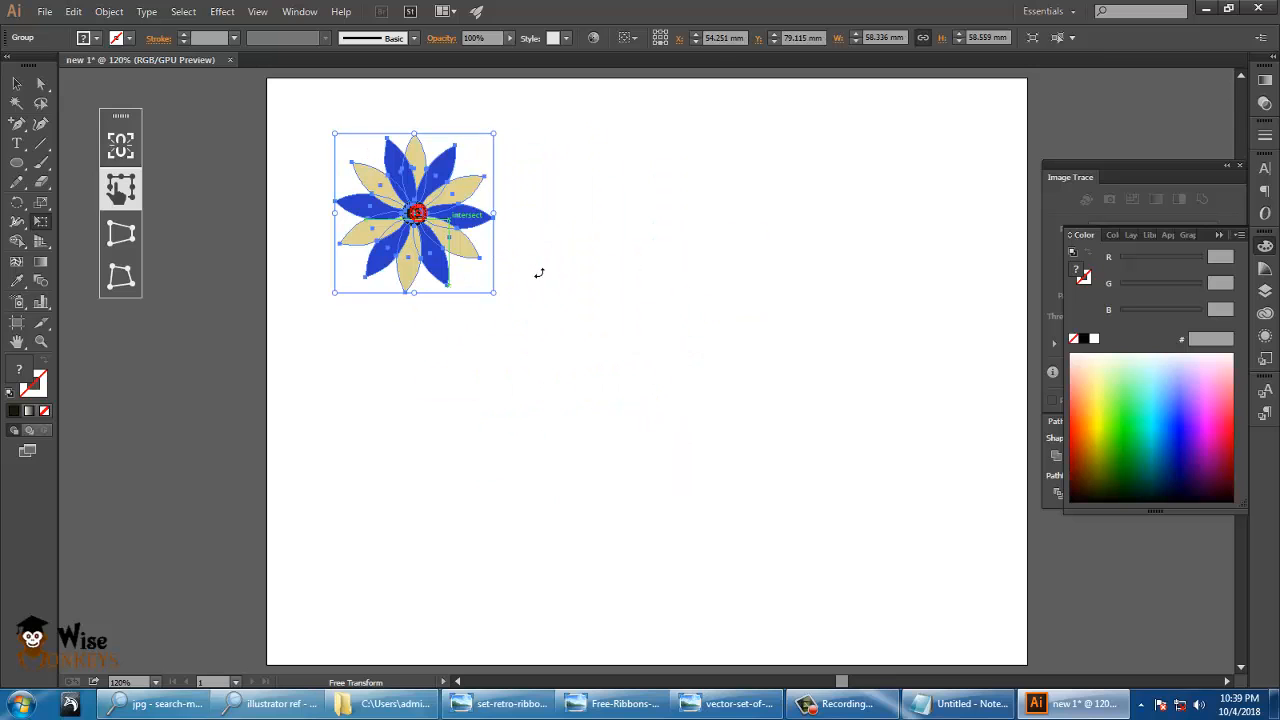
key("v")
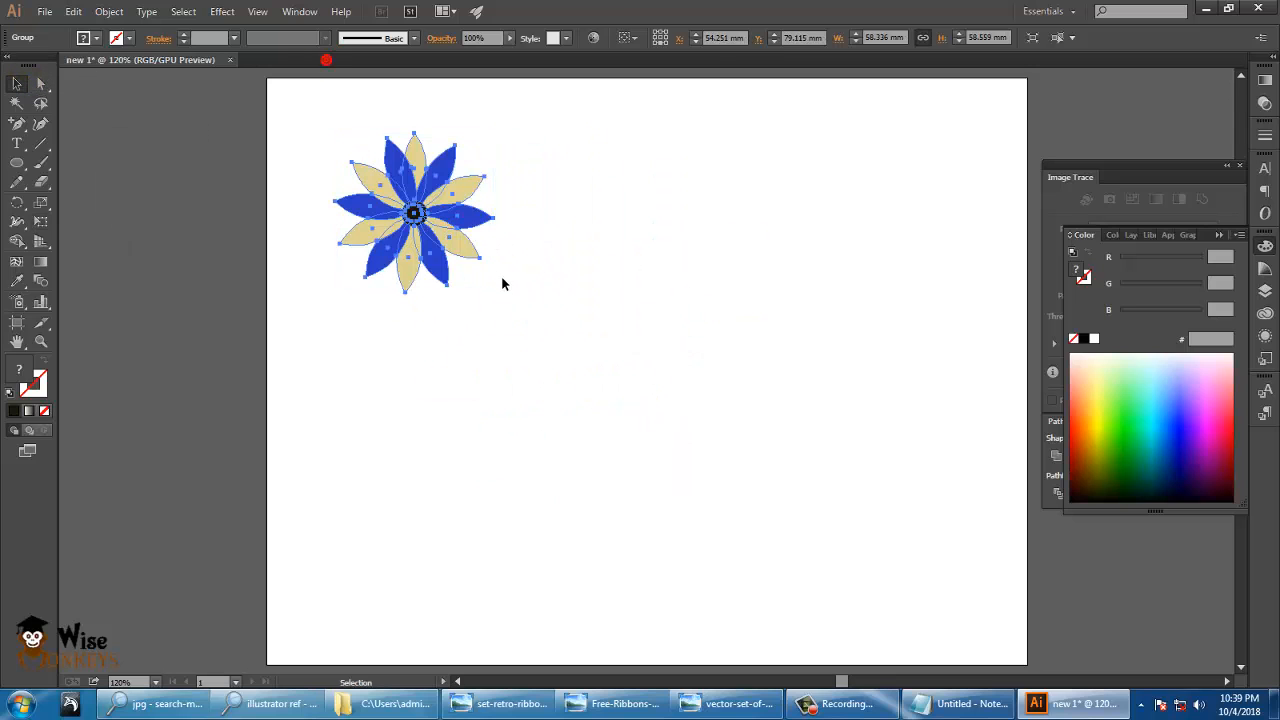
left_click(560, 337)
Step: Duplicate the small flower group eight times and spread the copies across the artboard in three loose rows of three
key("a")
left_click(449, 236)
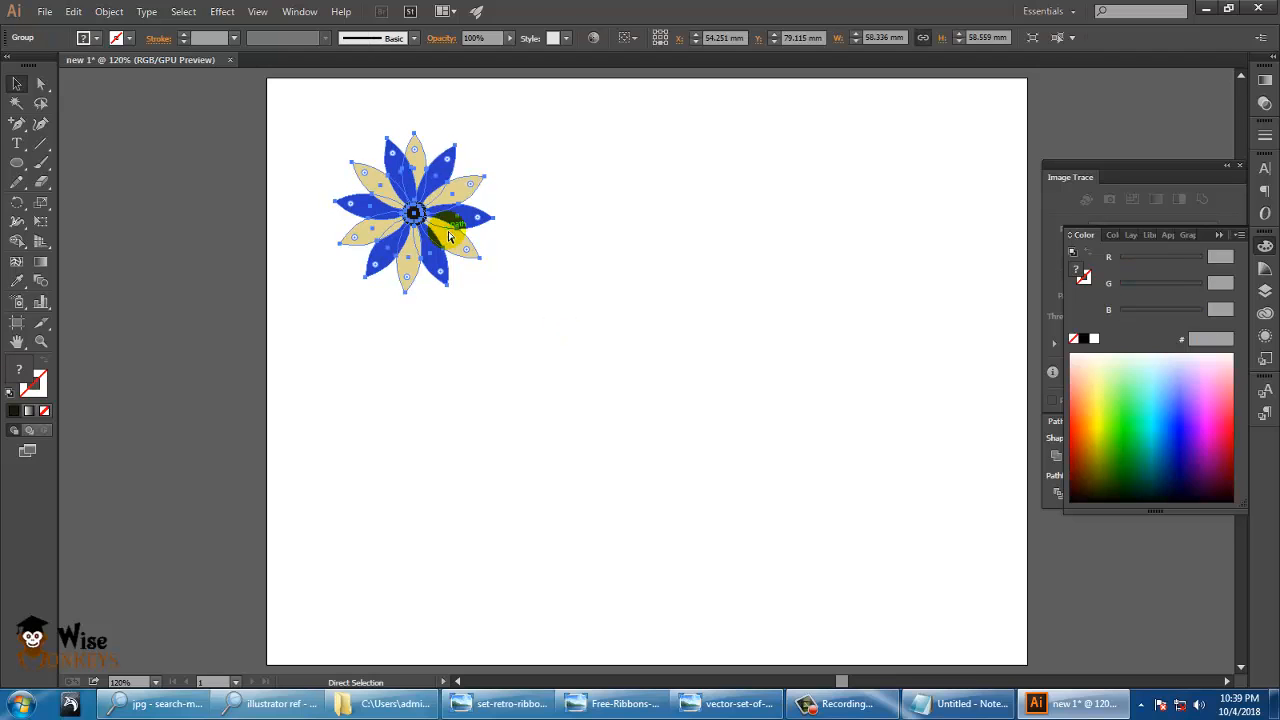
key("ctrl+c")
key("ctrl+v")
left_click_drag(648, 370, 956, 390)
left_click_drag(956, 390, 633, 573)
left_click_drag(637, 578, 765, 410)
left_click(331, 300)
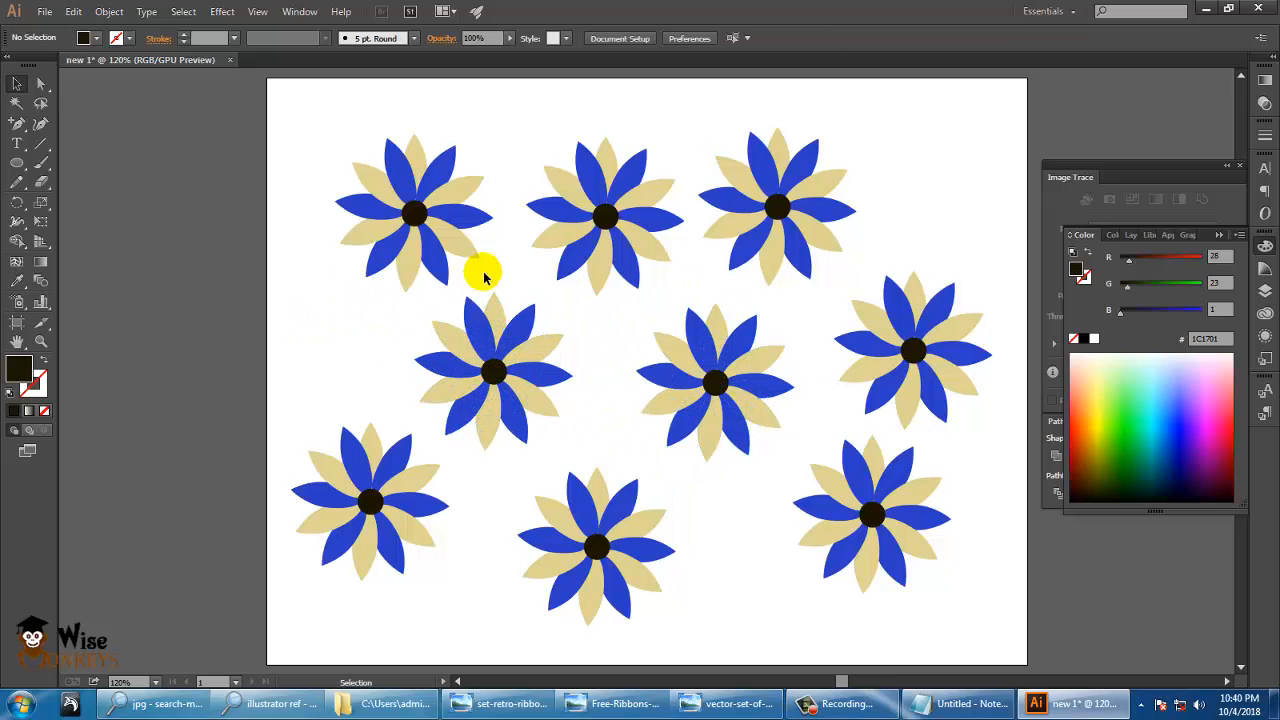
Step: Select the top-row flowers one after another, finishing with the rightmost, to check that each behaves as a single group
left_click(600, 238)
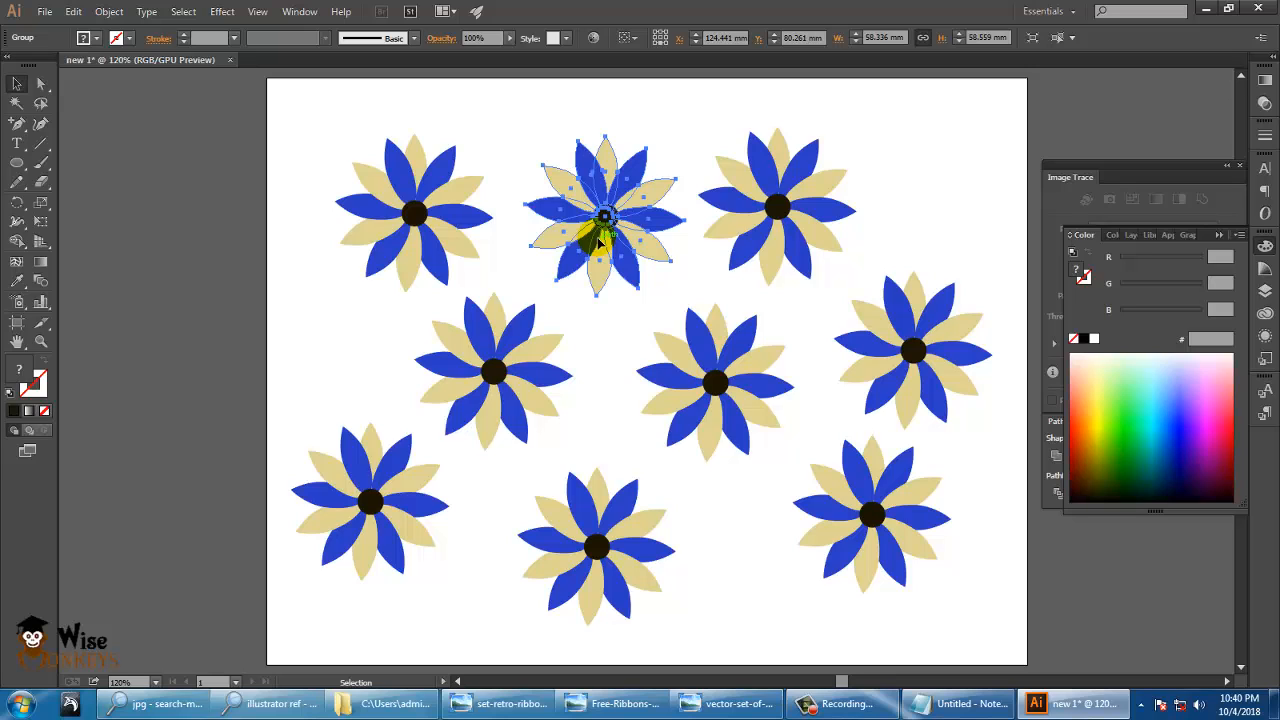
left_click(398, 296)
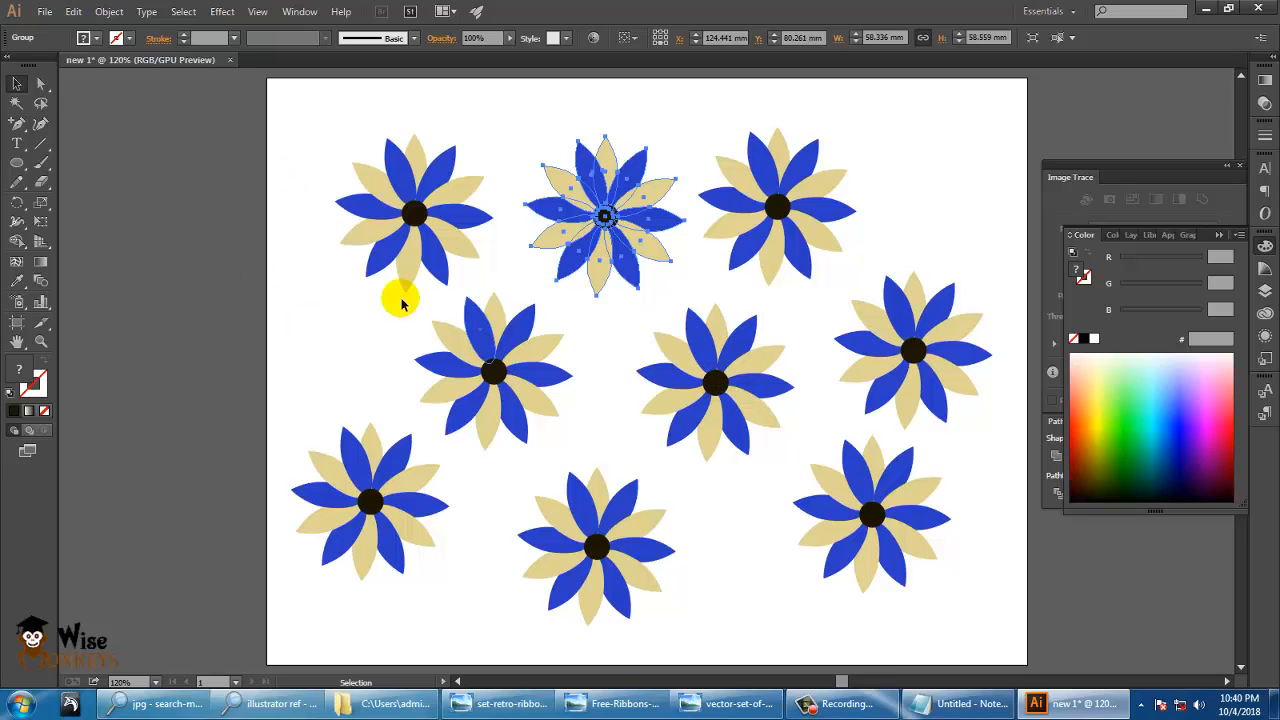
left_click(424, 185)
left_click(608, 210)
left_click(758, 228)
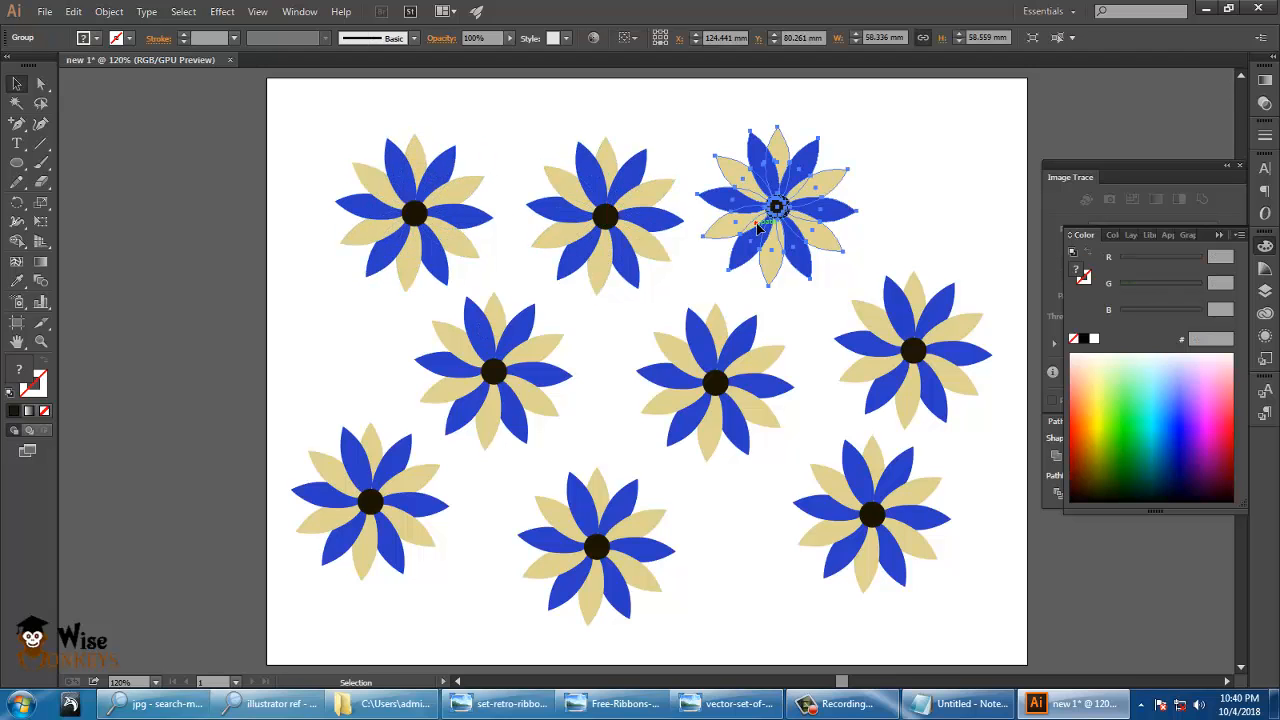
Step: Examine the petal edges of the top row's rightmost flower at 600% magnification, return to 100% and clear the selection
key("ctrl+equal")
key("ctrl+equal")
key("ctrl+equal")
key("ctrl+equal")
key("ctrl+equal")
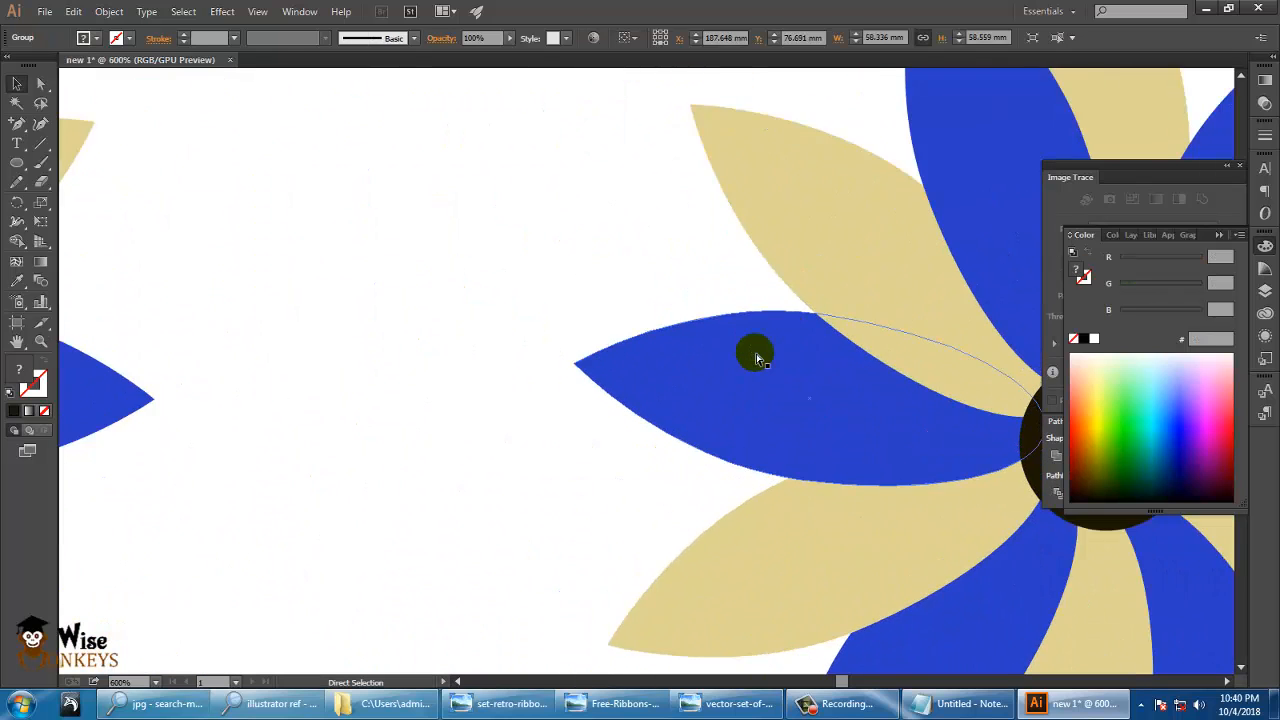
key("ctrl+minus")
key("ctrl+minus")
key("ctrl+minus")
key("ctrl+minus")
key("ctrl+minus")
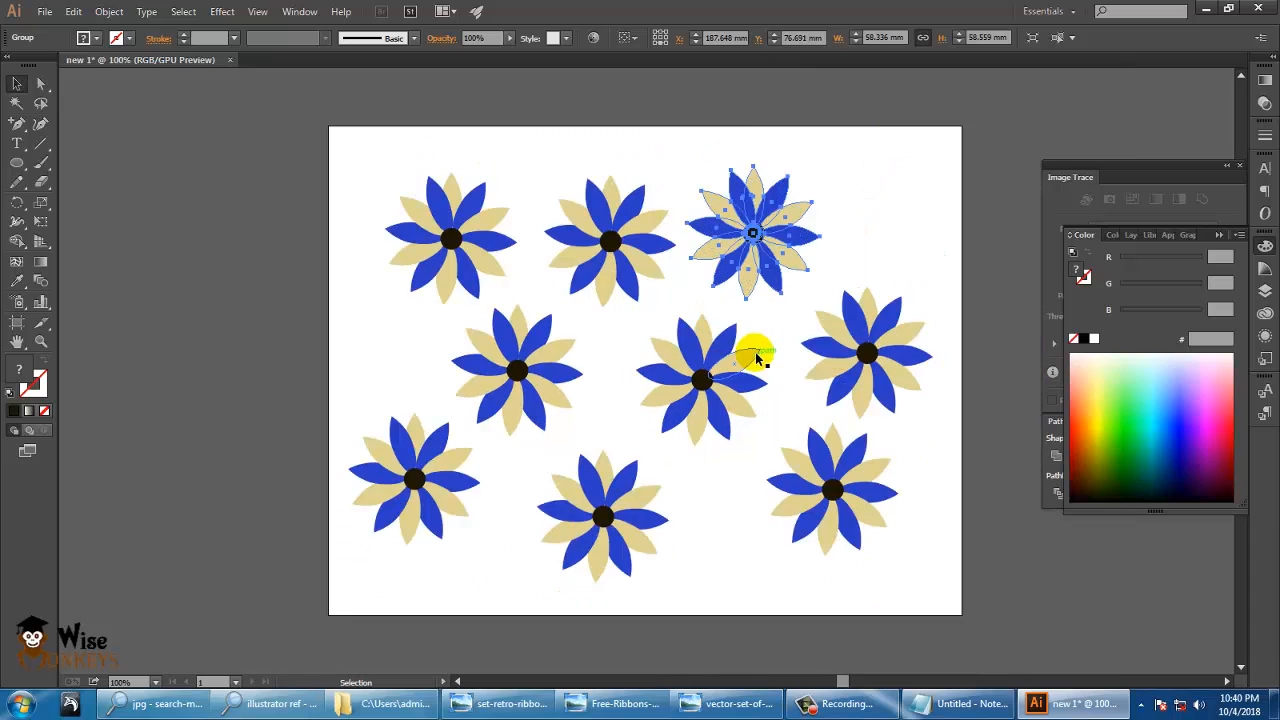
left_click(712, 488)
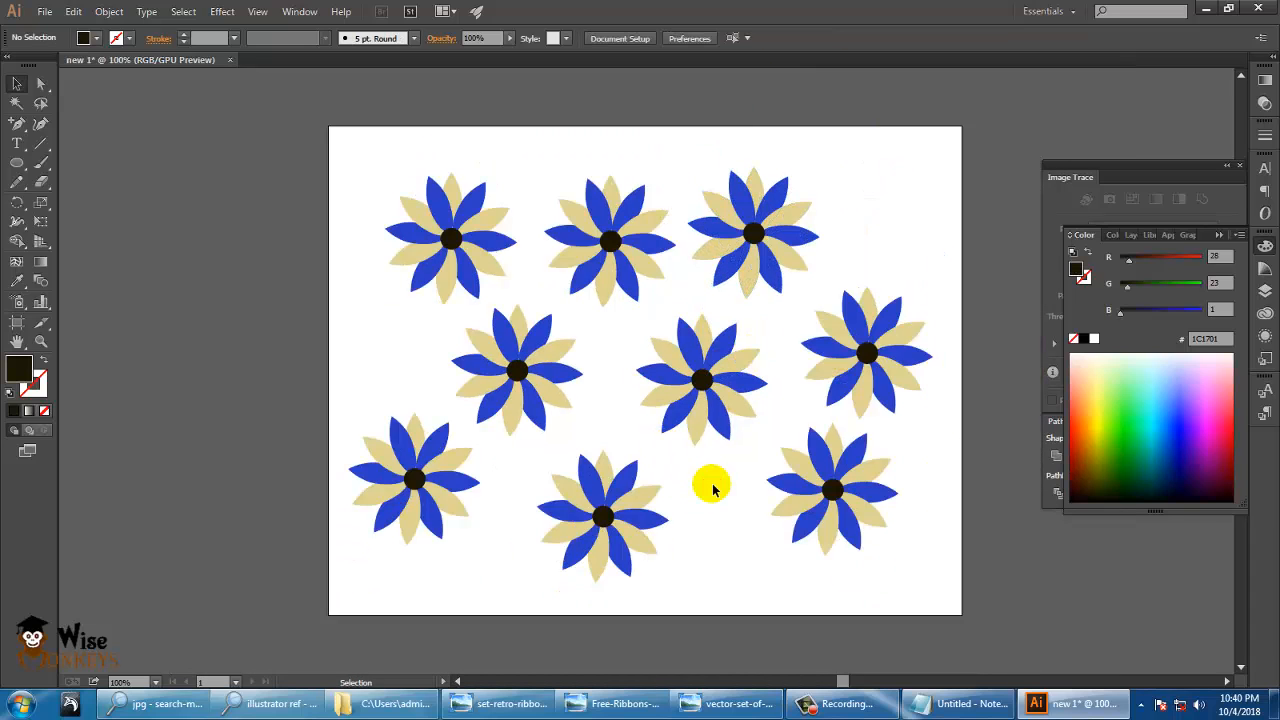
left_click(846, 703)
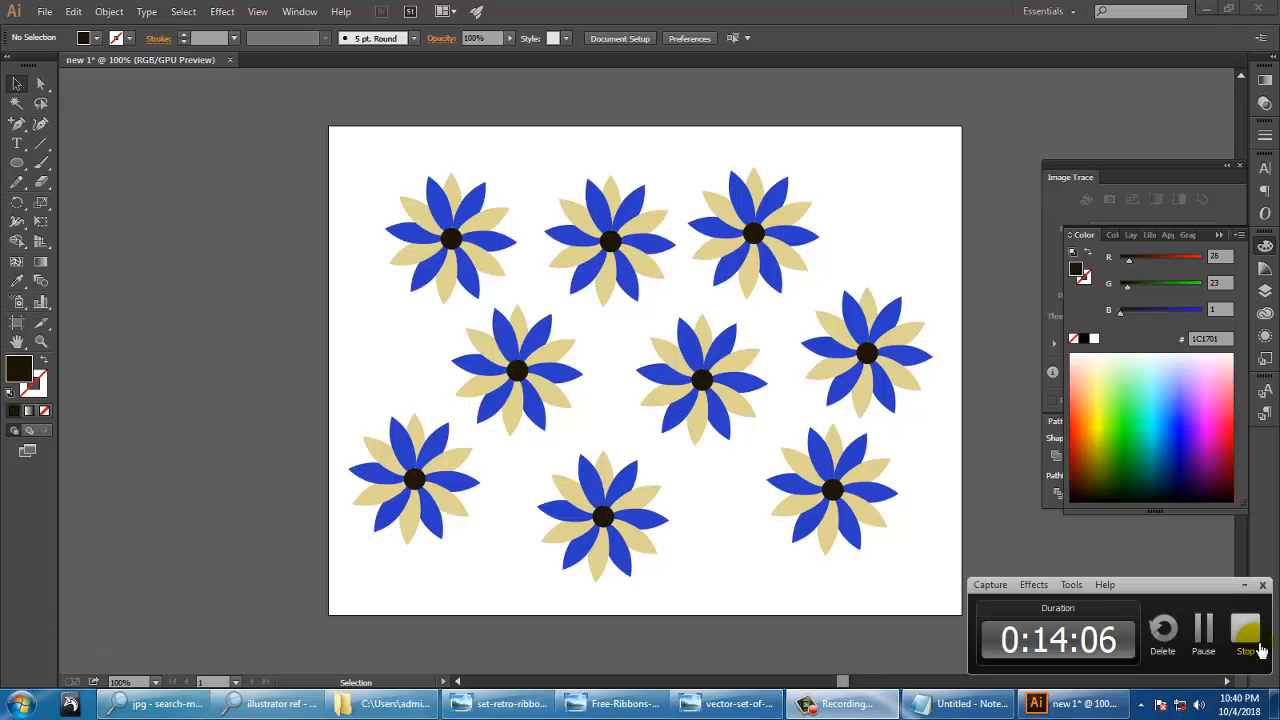